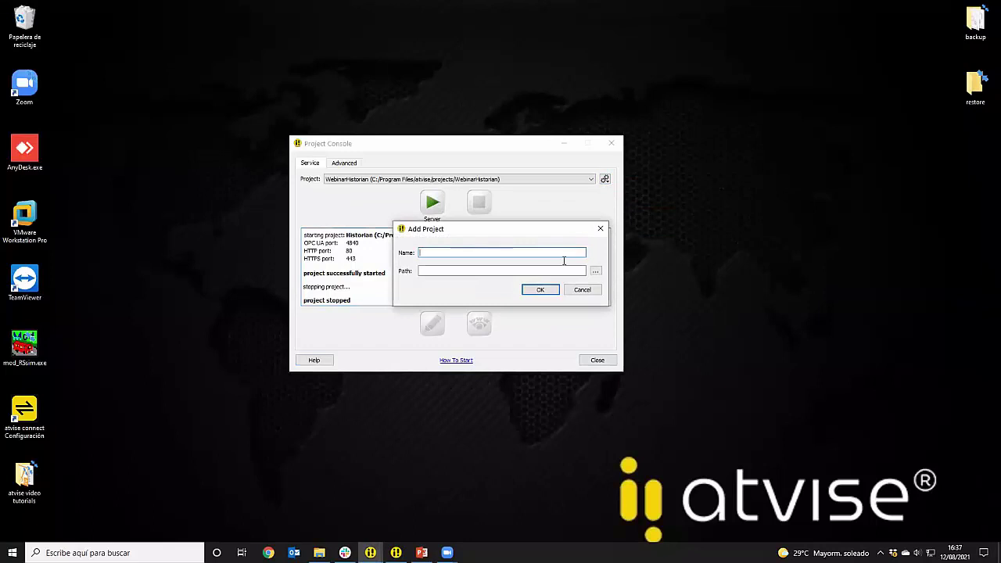
Create a folder named TestHistorian01 in the atvise projects directory while choosing the new project's path.
{"action": "left_click", "coordinate": [595, 271]}
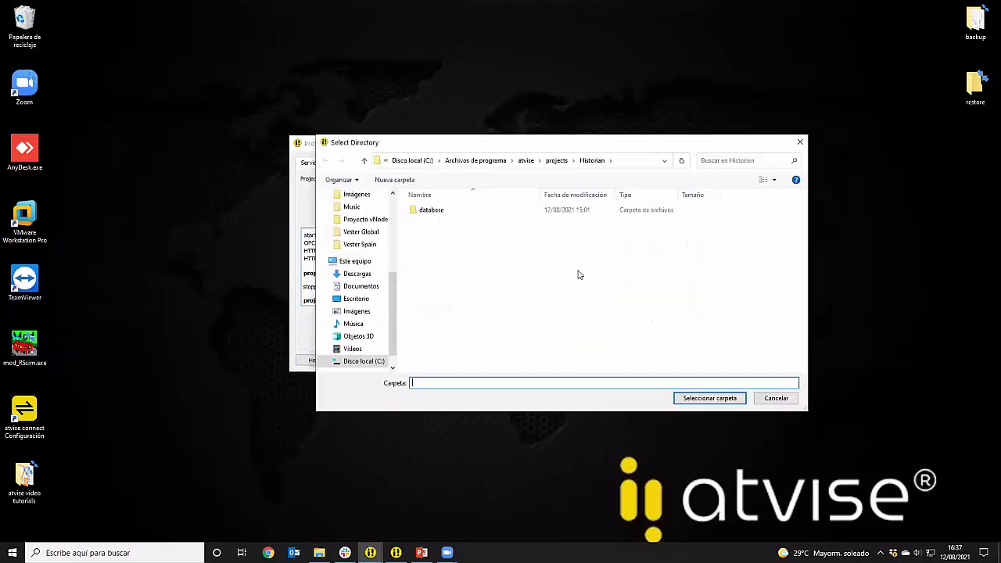
{"action": "left_click", "coordinate": [556, 160]}
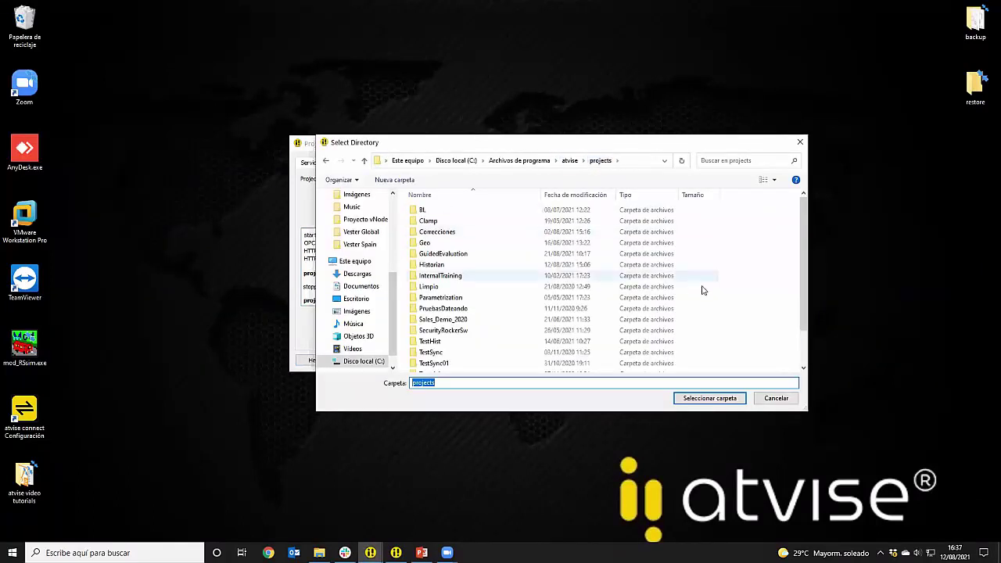
{"action": "scroll", "coordinate": [558, 245], "scroll_direction": "down", "scroll_amount": 2}
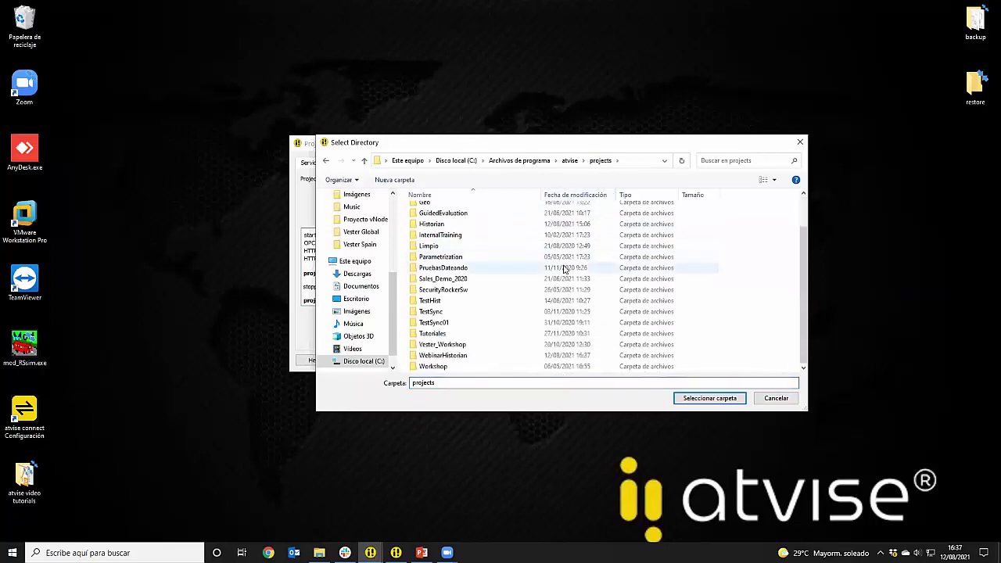
{"action": "right_click", "coordinate": [743, 302]}
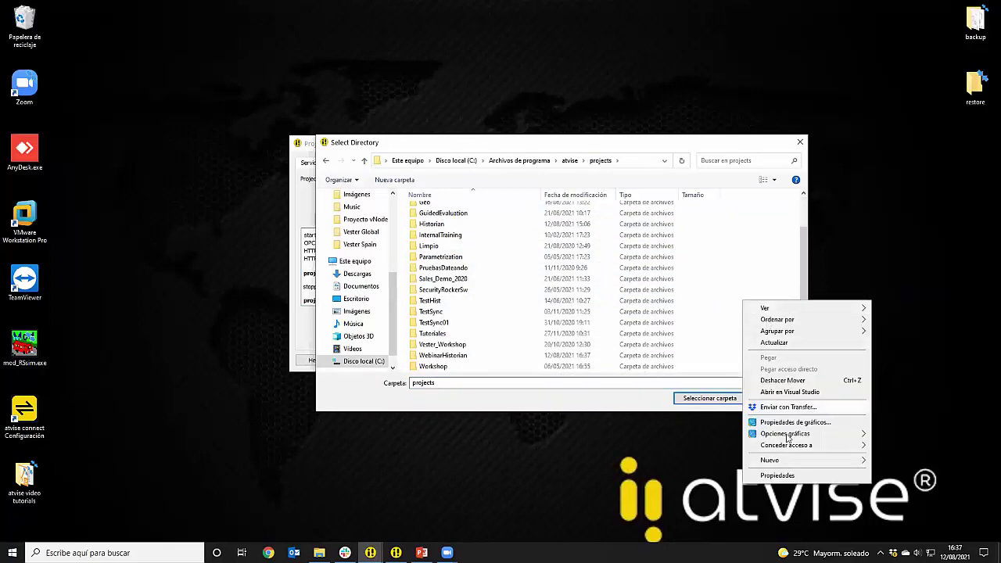
{"action": "mouse_move", "coordinate": [796, 468]}
{"action": "left_click", "coordinate": [617, 319]}
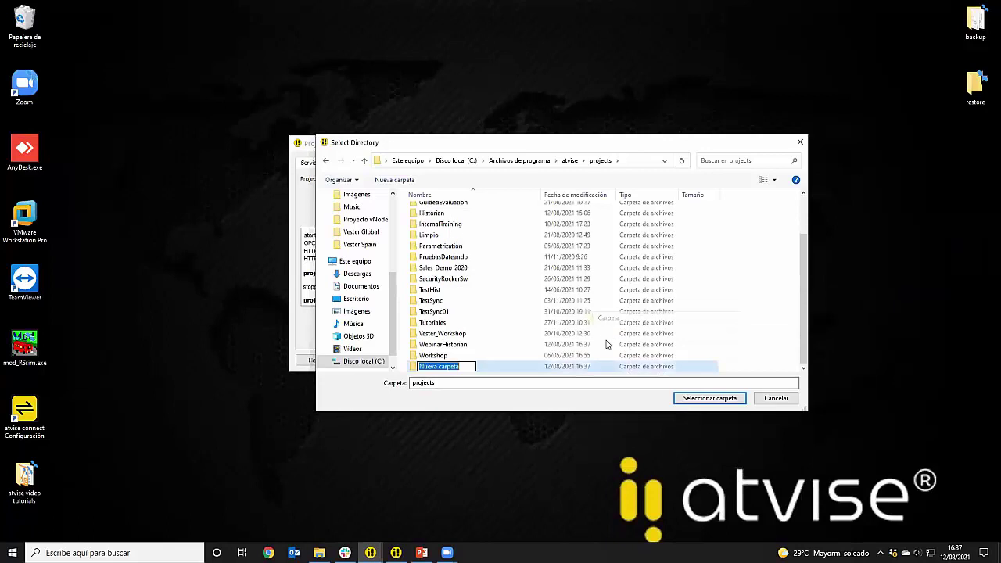
{"action": "type", "text": "TestHistorian01"}
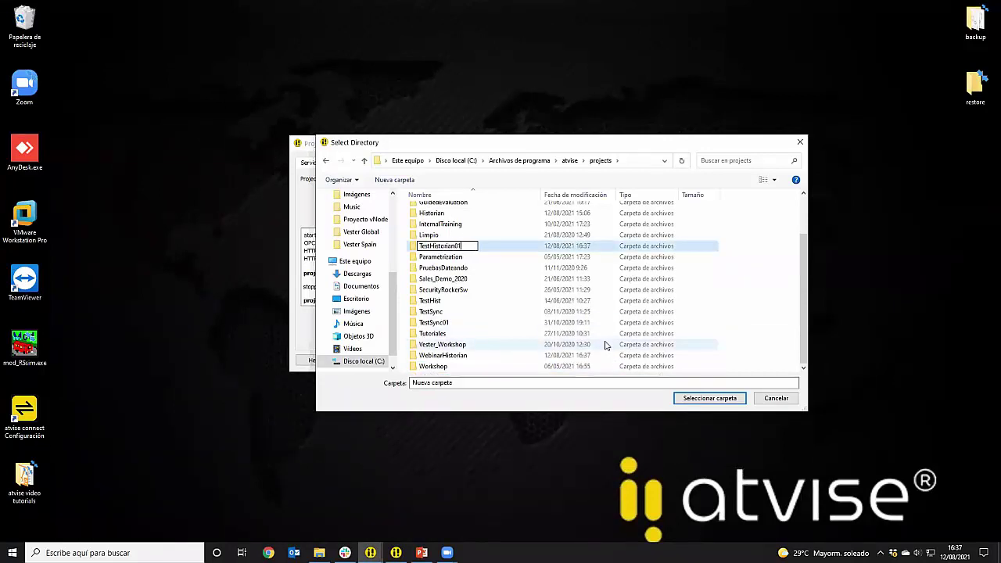
{"action": "key", "text": "Return"}
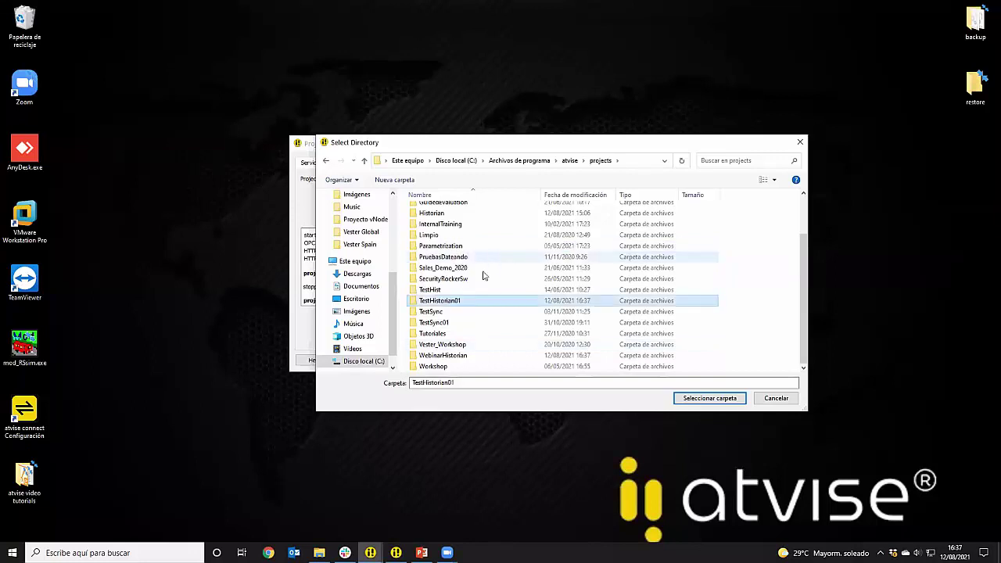
Add the TestHistorian01 project using its new folder as the path and start its server.
{"action": "double_click", "coordinate": [482, 301]}
{"action": "left_click", "coordinate": [708, 402]}
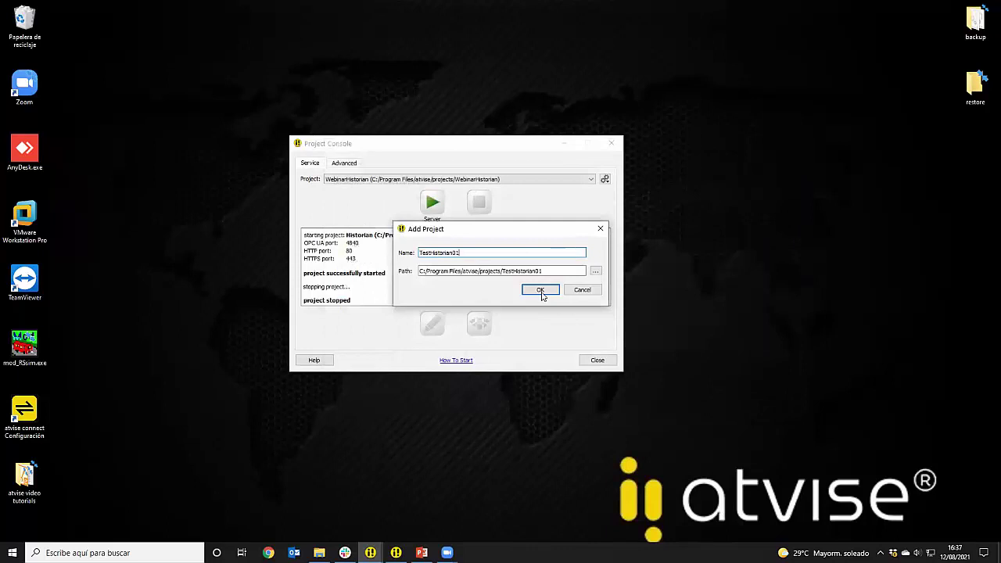
{"action": "left_click", "coordinate": [539, 290]}
{"action": "left_click", "coordinate": [431, 205]}
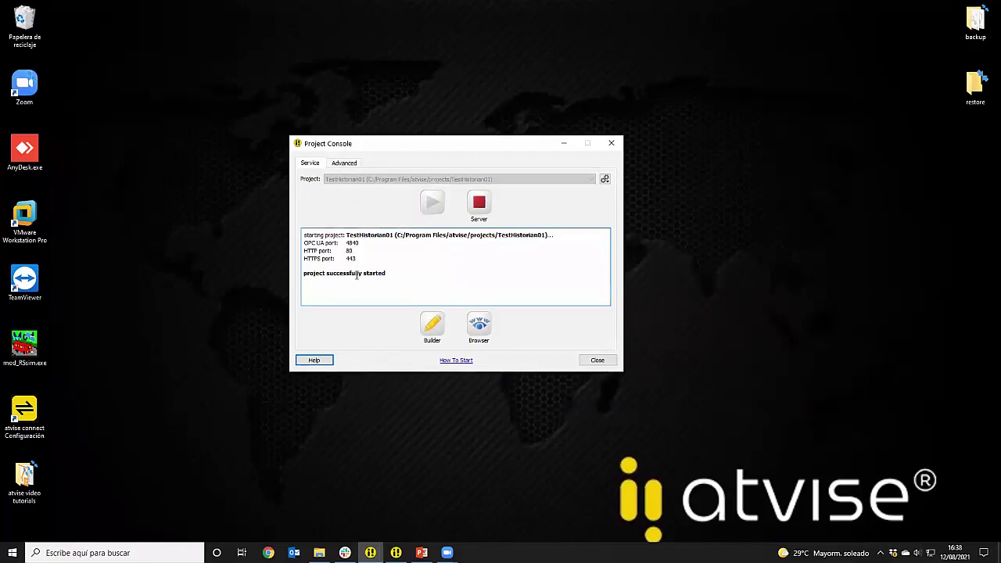
Open the running project in the browser and in atvise builder, accepting the Advanced 1920 x 1080 (16:9) default layout.
{"action": "left_click", "coordinate": [478, 328]}
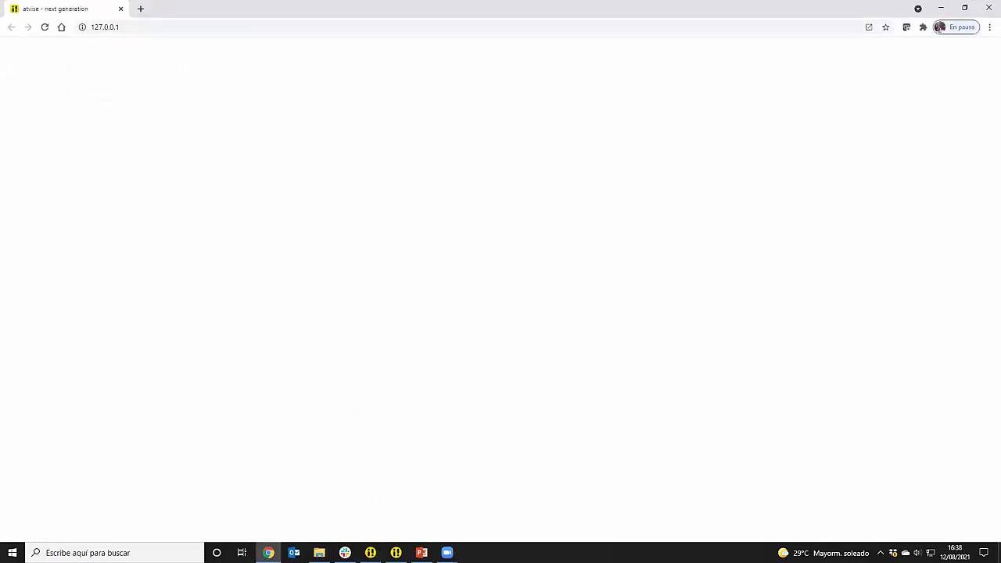
{"action": "left_click", "coordinate": [371, 552]}
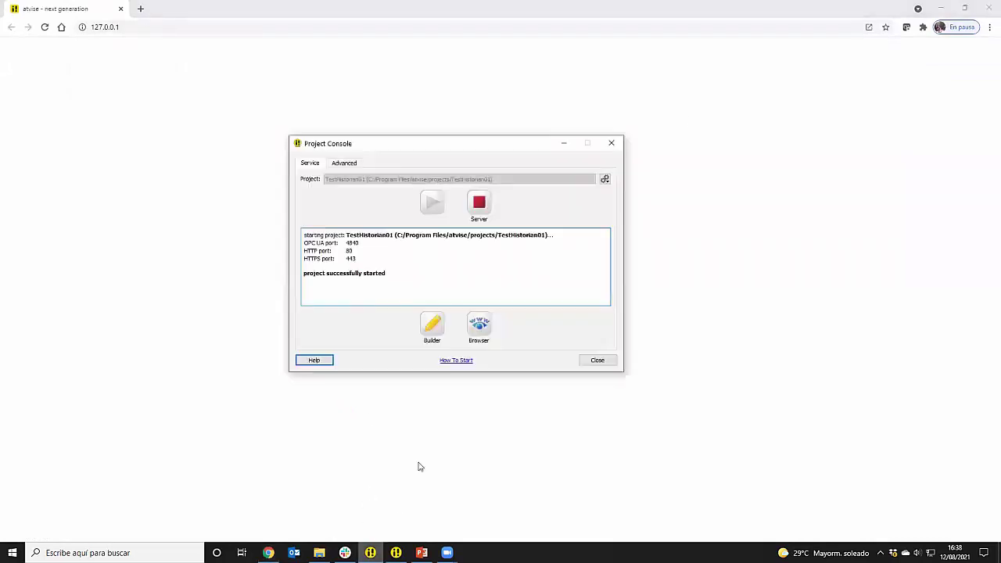
{"action": "left_click", "coordinate": [432, 327]}
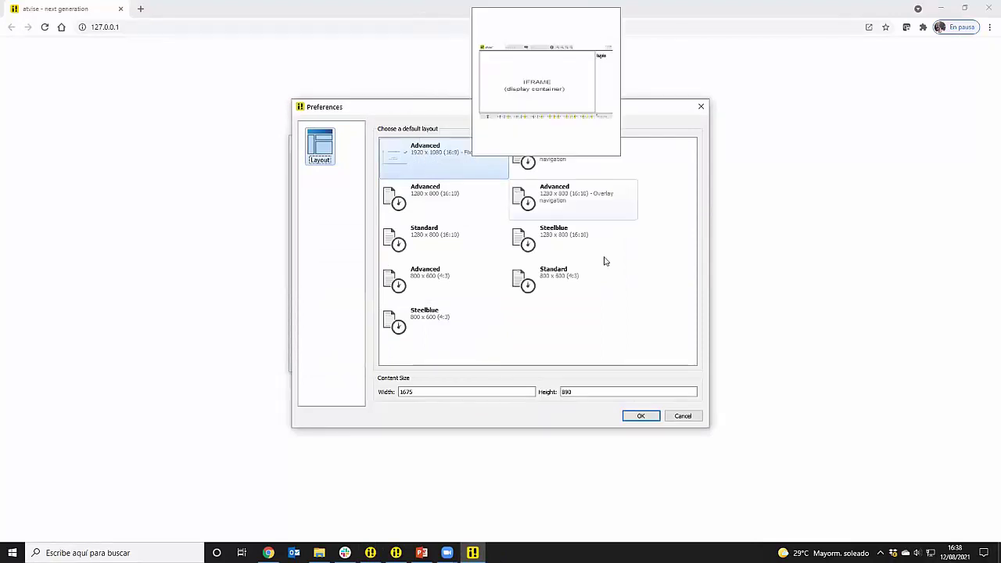
{"action": "left_click", "coordinate": [640, 416]}
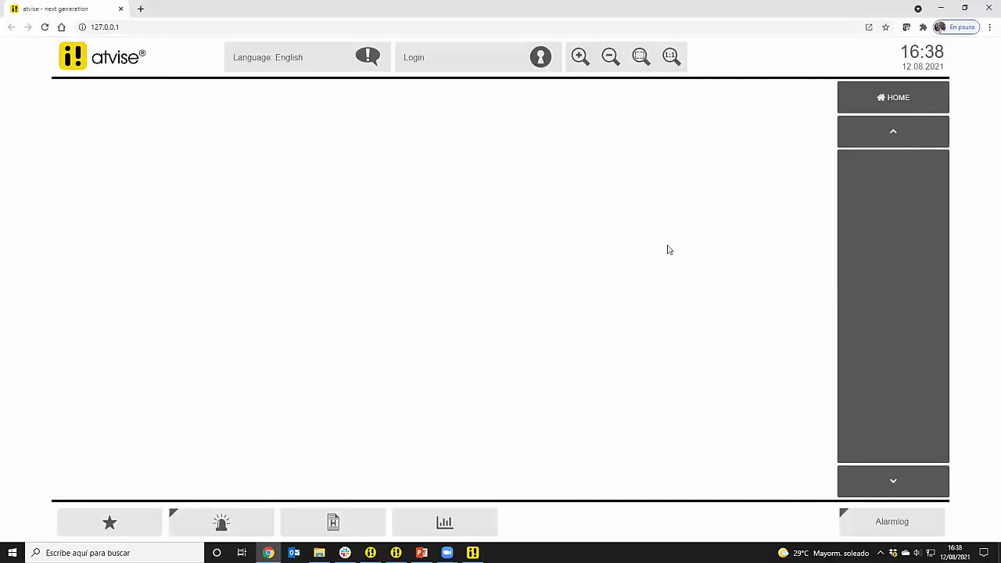
{"action": "left_click", "coordinate": [941, 9]}
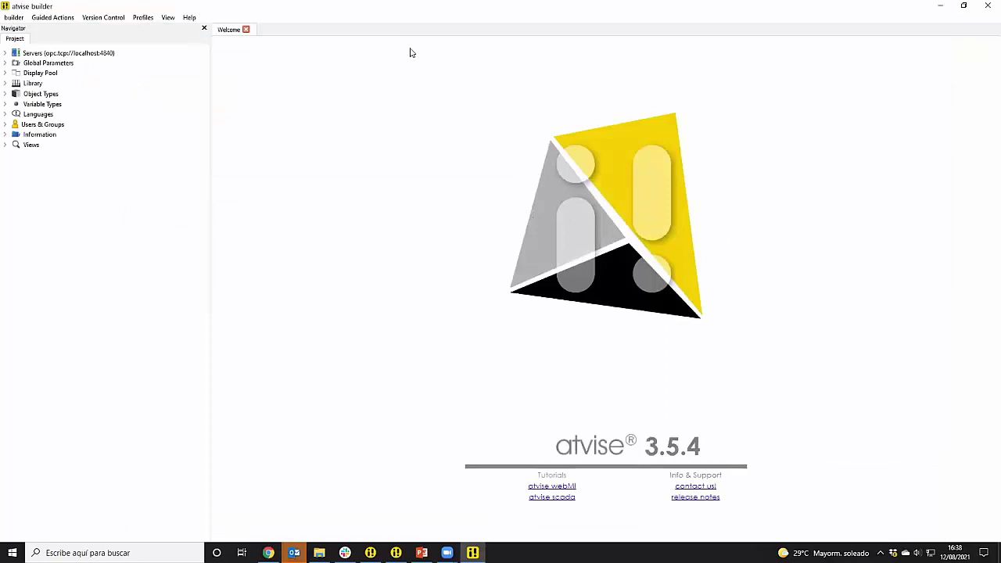
Add an OPC COM data source under My Server with Matrikon.OPC.Simulation.1 as its DCOM server.
{"action": "left_click", "coordinate": [63, 54]}
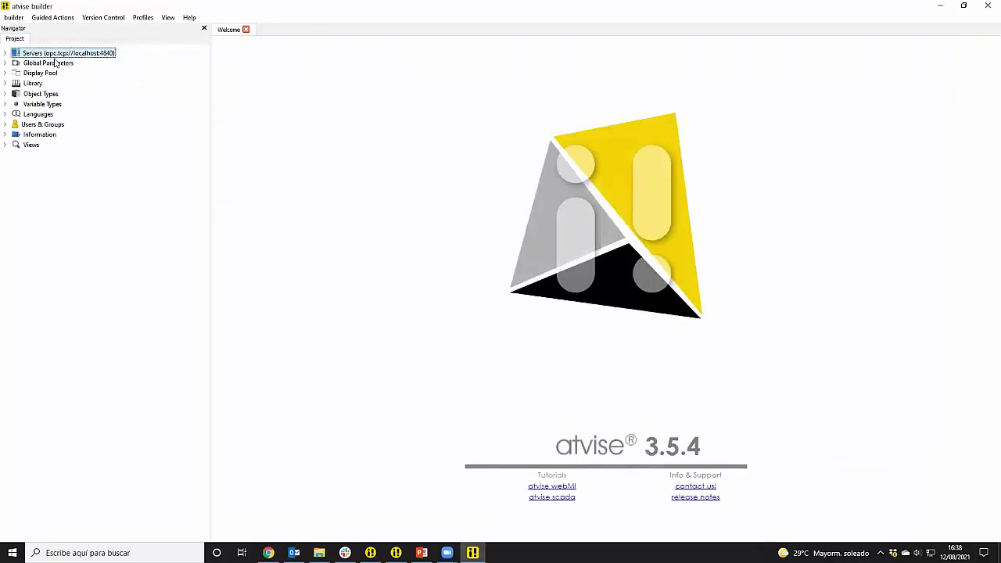
{"action": "left_click", "coordinate": [6, 54]}
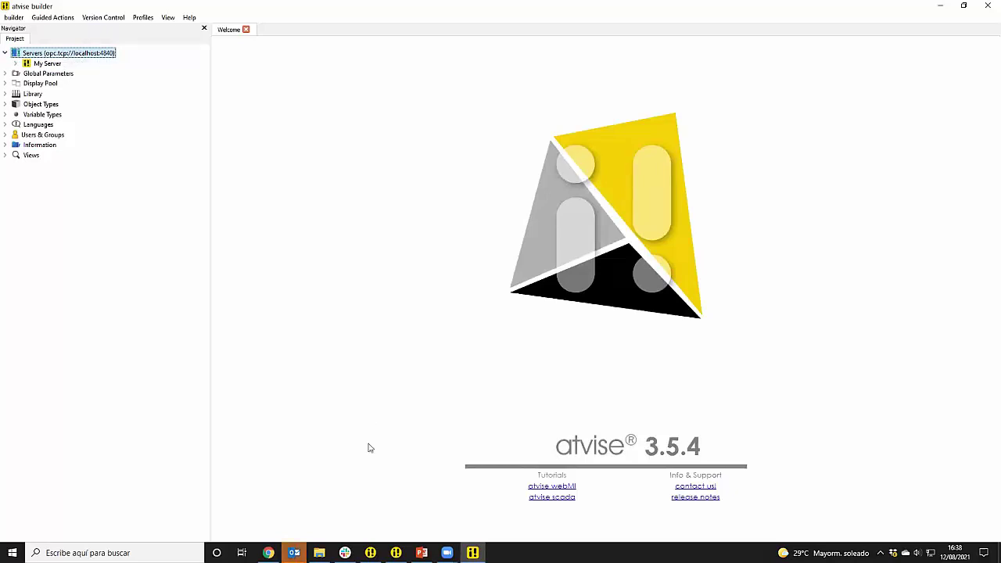
{"action": "left_click", "coordinate": [43, 64]}
{"action": "double_click", "coordinate": [34, 66]}
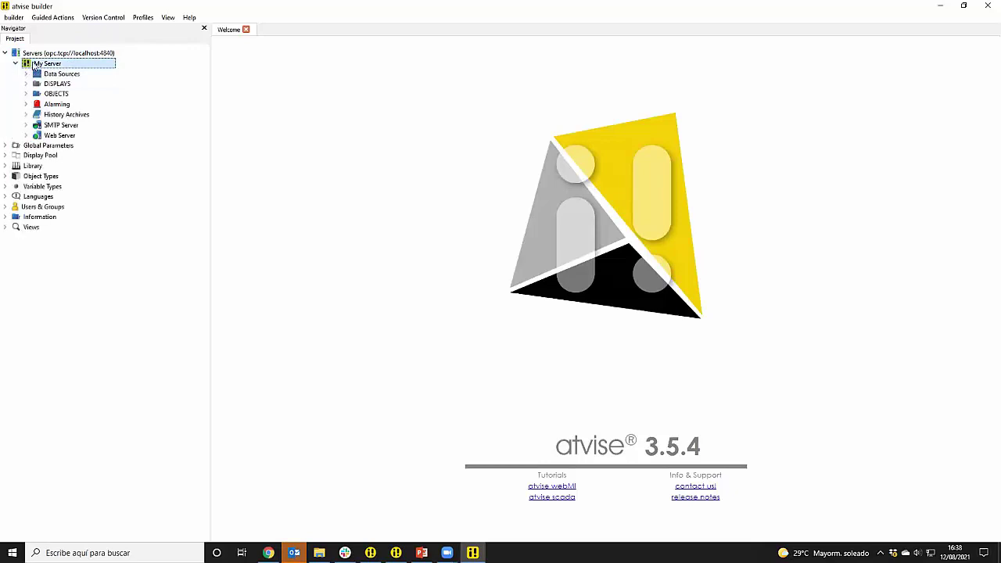
{"action": "left_click", "coordinate": [61, 76]}
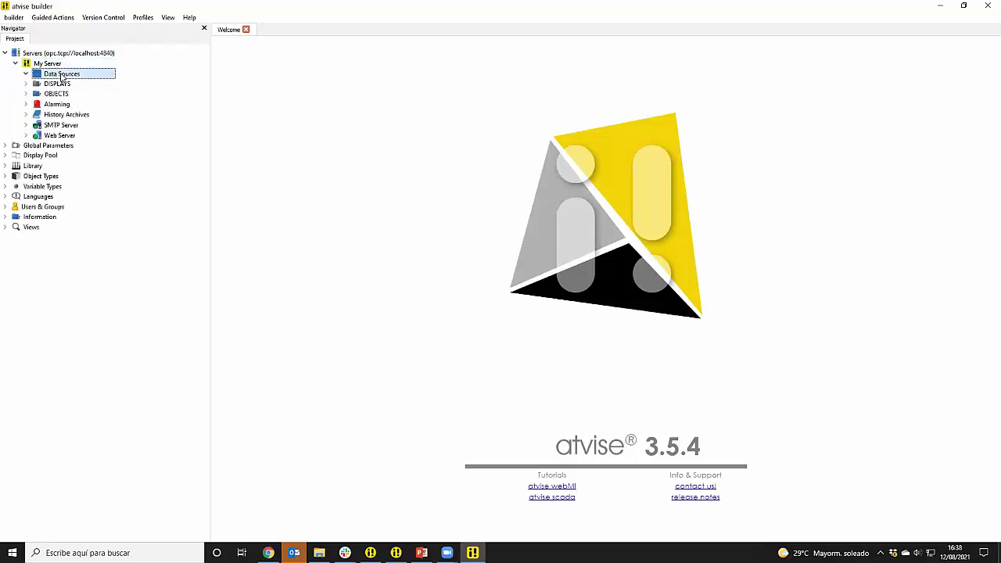
{"action": "right_click", "coordinate": [61, 77]}
{"action": "mouse_move", "coordinate": [72, 82]}
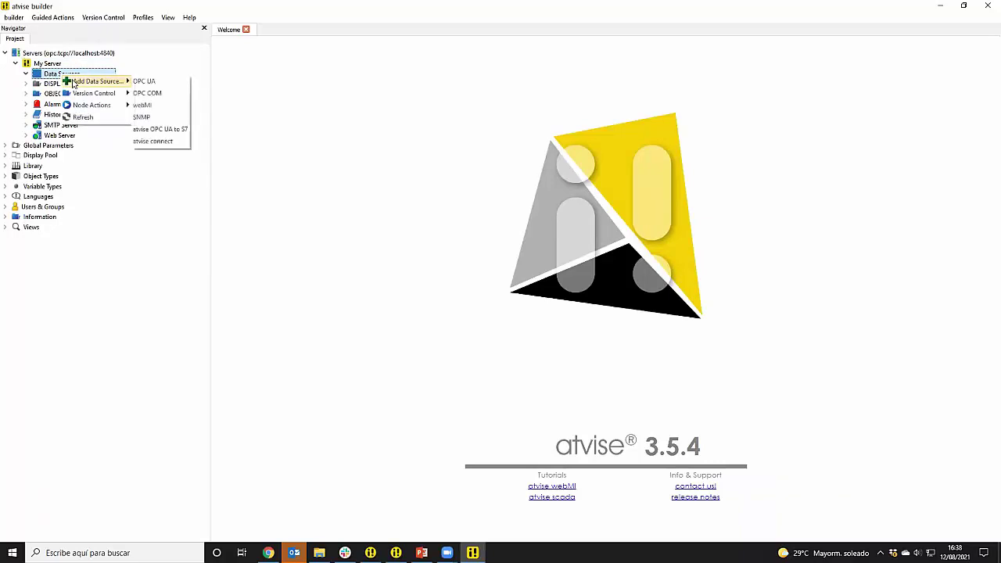
{"action": "left_click", "coordinate": [175, 95]}
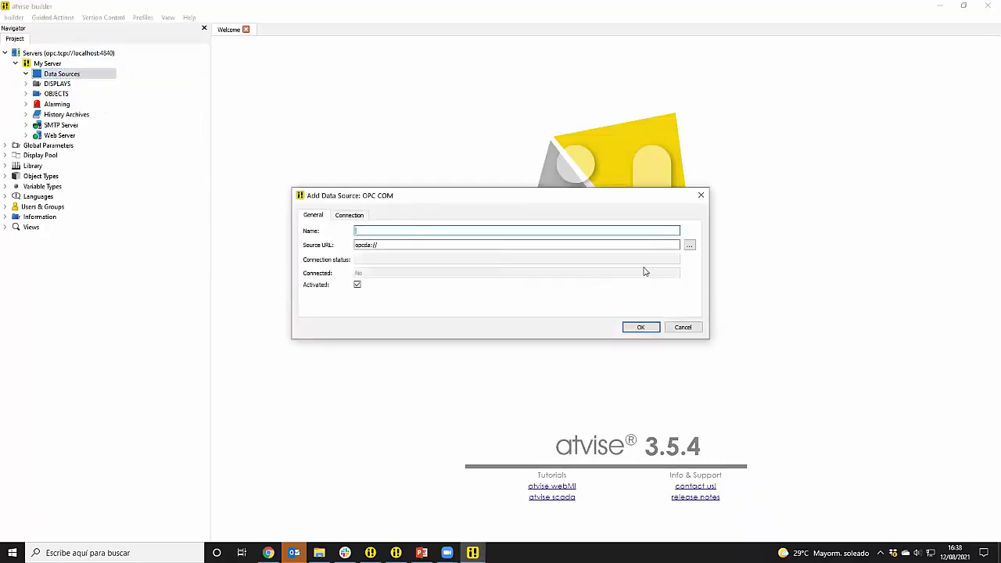
{"action": "left_click", "coordinate": [689, 246]}
{"action": "left_click", "coordinate": [573, 270]}
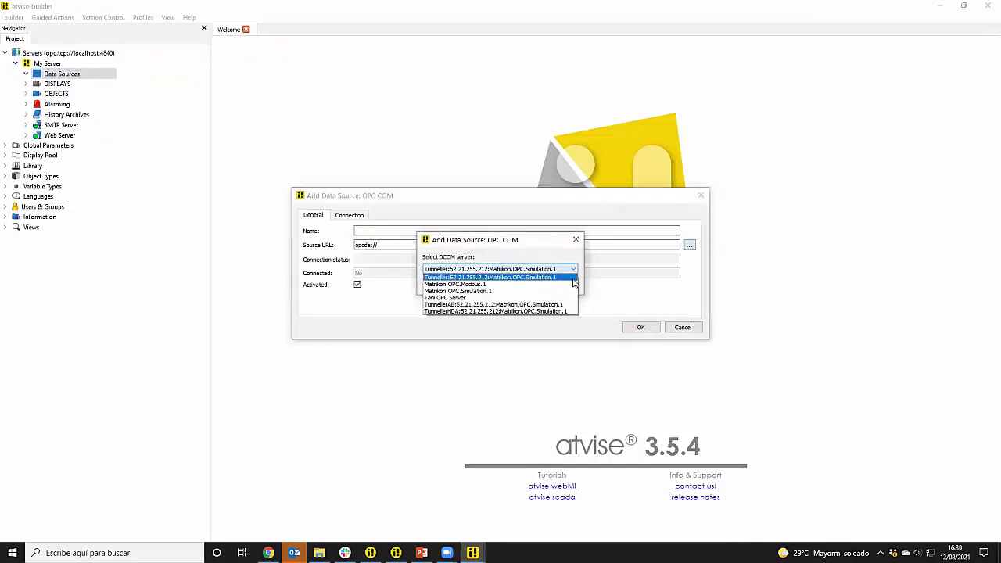
{"action": "left_click", "coordinate": [548, 291]}
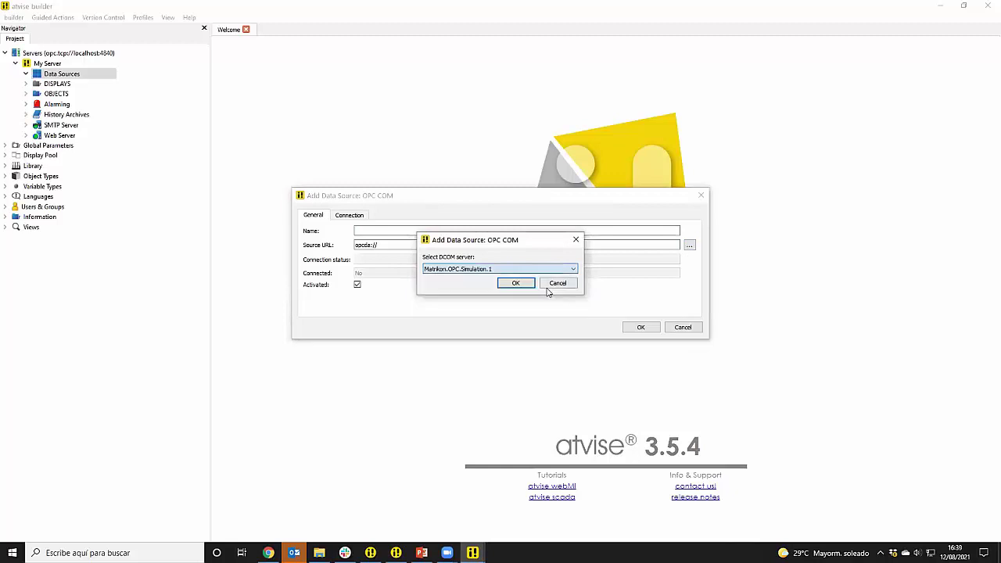
{"action": "left_click", "coordinate": [516, 283]}
Name the new OPC COM data source Matrikon and finish adding it.
{"action": "left_click_drag", "start_coordinate": [377, 231], "coordinate": [355, 231]}
{"action": "left_click", "coordinate": [435, 231], "text": "shift"}
{"action": "key", "text": "BackSpace"}
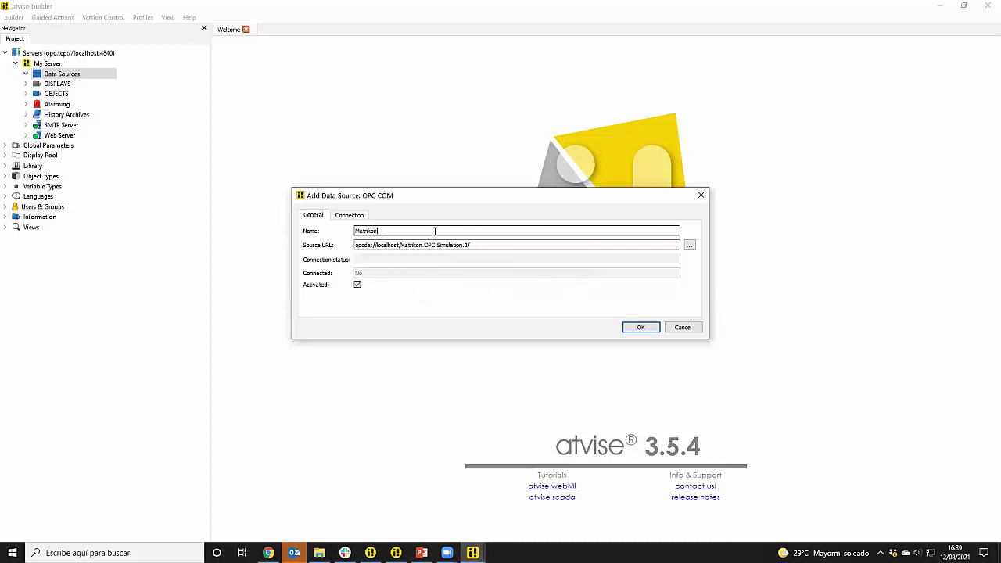
{"action": "left_click", "coordinate": [640, 329]}
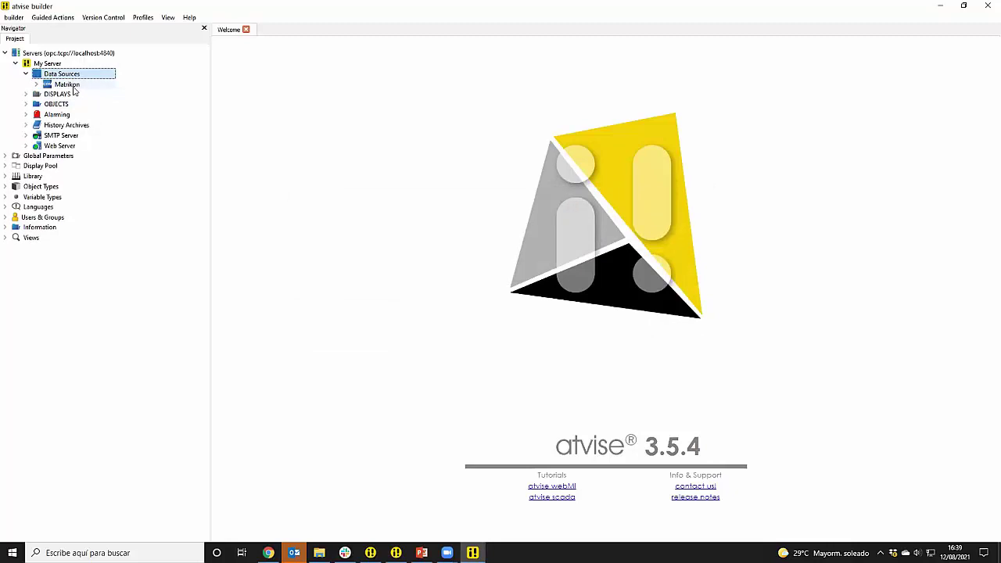
Create a folder named Variables under the server's OBJECTS node.
{"action": "left_click", "coordinate": [26, 94]}
{"action": "left_click", "coordinate": [60, 165]}
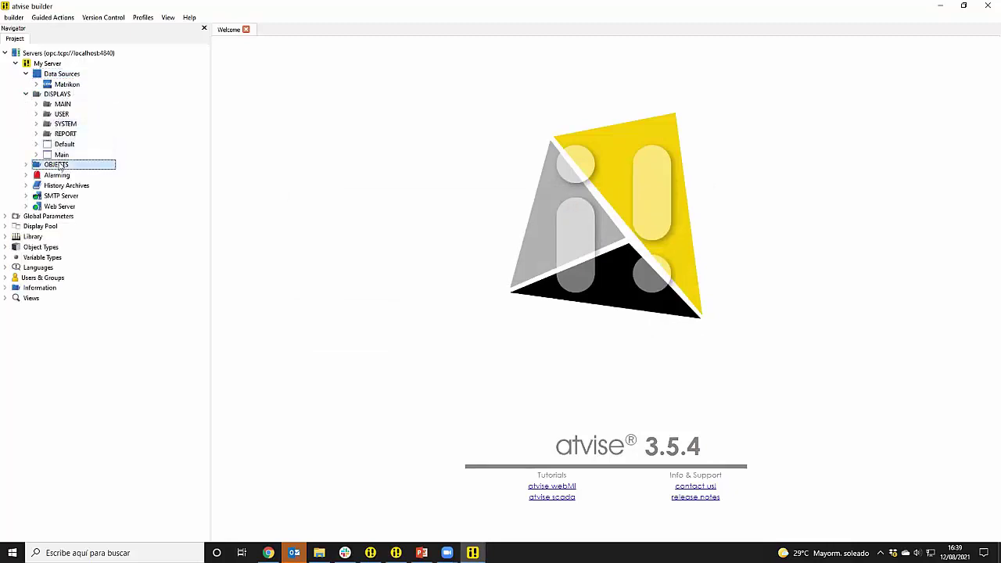
{"action": "left_click", "coordinate": [26, 164]}
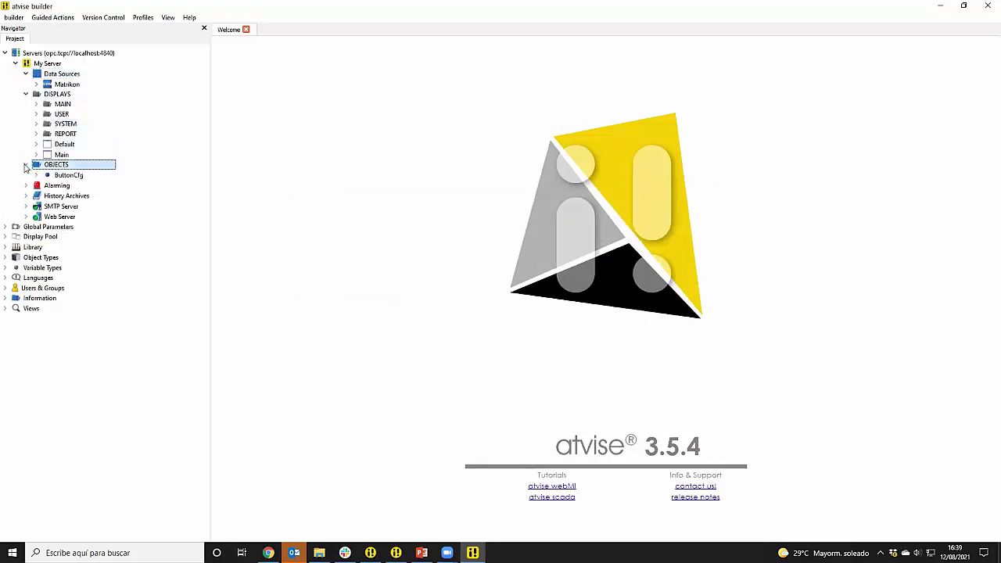
{"action": "right_click", "coordinate": [66, 167]}
{"action": "mouse_move", "coordinate": [109, 215]}
{"action": "left_click", "coordinate": [193, 215]}
{"action": "type", "text": "Variables"}
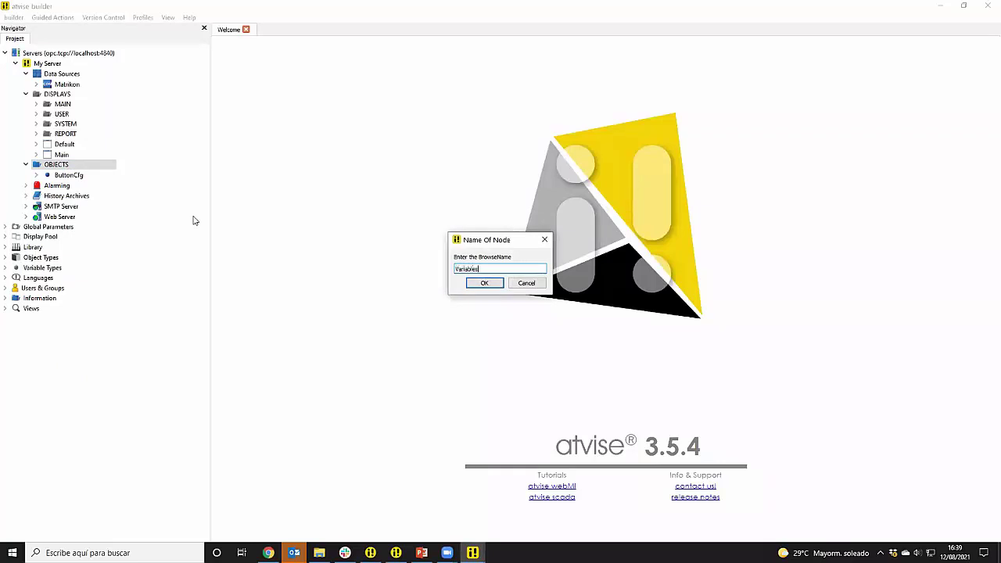
{"action": "key", "text": "Return"}
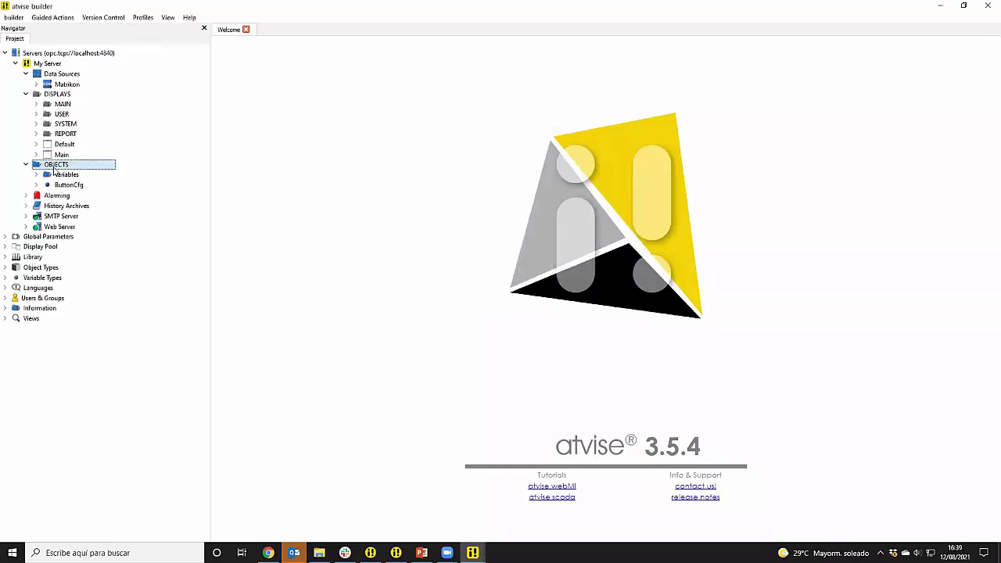
Browse the Matrikon data source down to the Triangle Waves items in Simulation Items.
{"action": "left_click", "coordinate": [68, 86]}
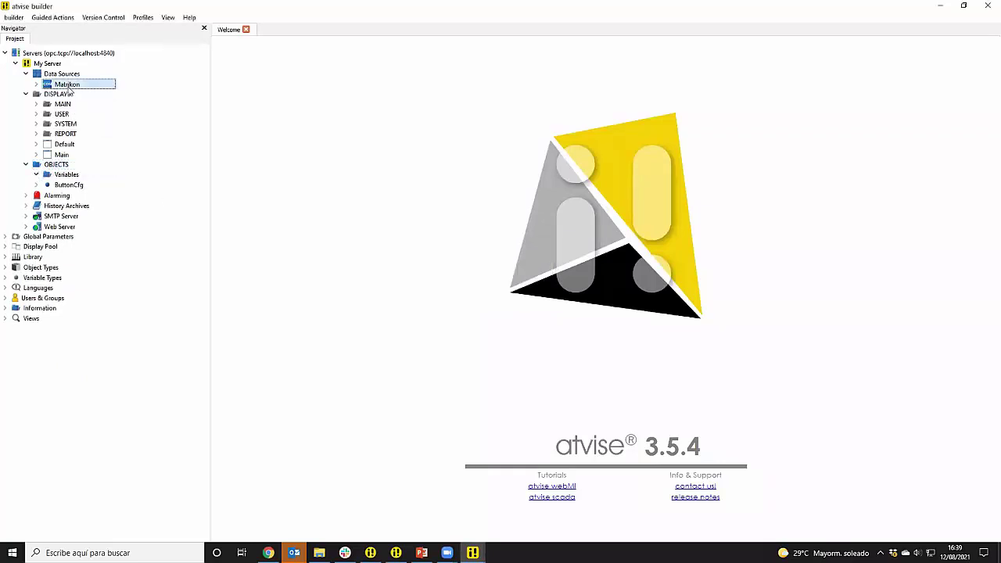
{"action": "right_click", "coordinate": [69, 91]}
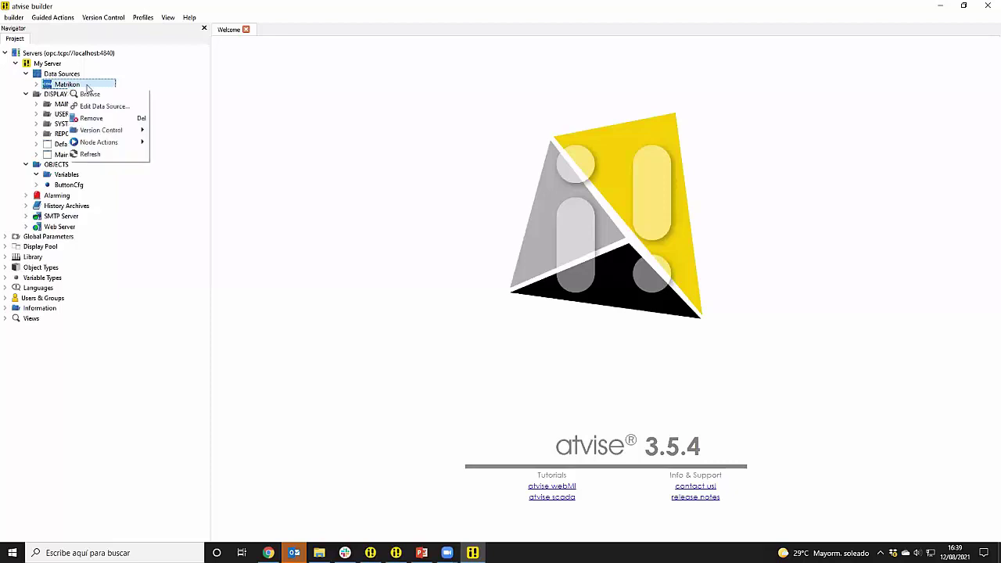
{"action": "left_click", "coordinate": [91, 94]}
{"action": "left_click", "coordinate": [217, 45]}
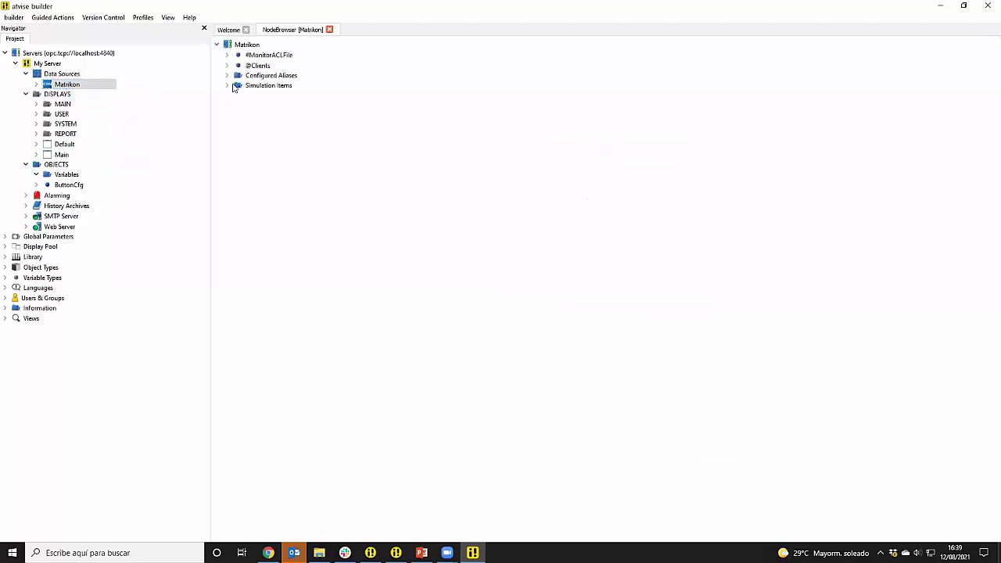
{"action": "left_click", "coordinate": [228, 86]}
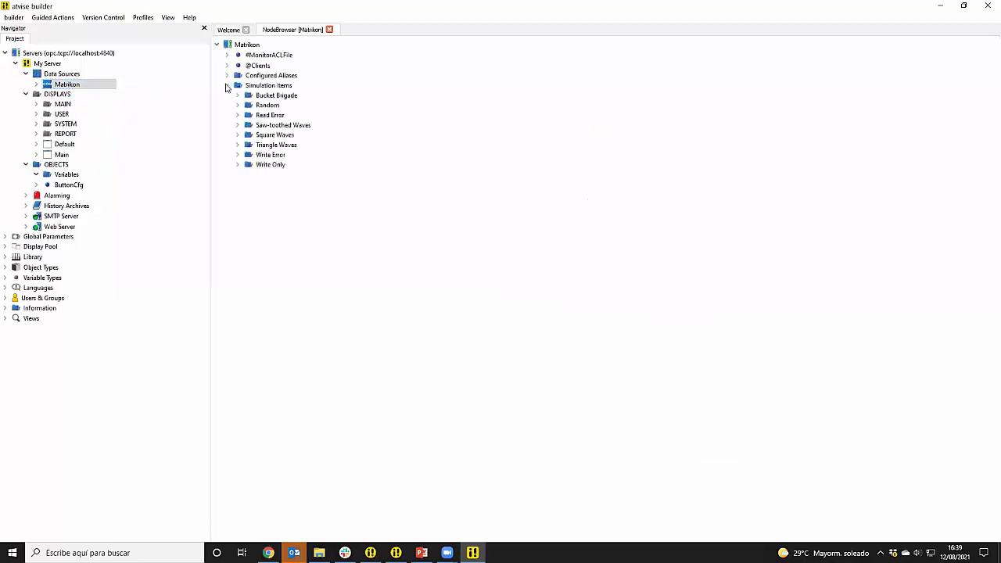
{"action": "left_click", "coordinate": [275, 146]}
{"action": "left_click", "coordinate": [237, 146]}
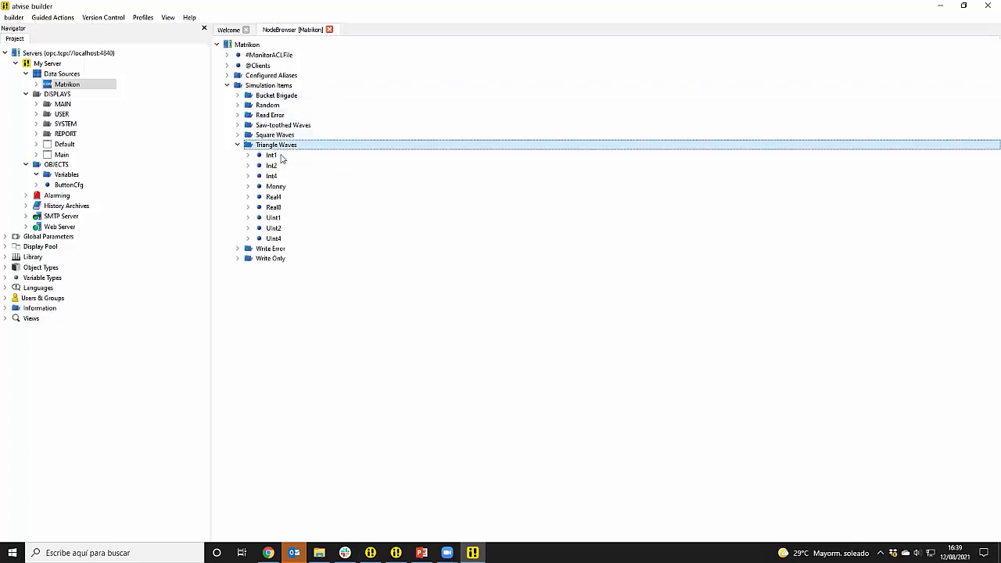
Bring the Triangle Waves items Int1 and Int2 into the Variables folder under OBJECTS.
{"action": "left_click", "coordinate": [280, 157]}
{"action": "left_click", "coordinate": [281, 167], "text": "shift"}
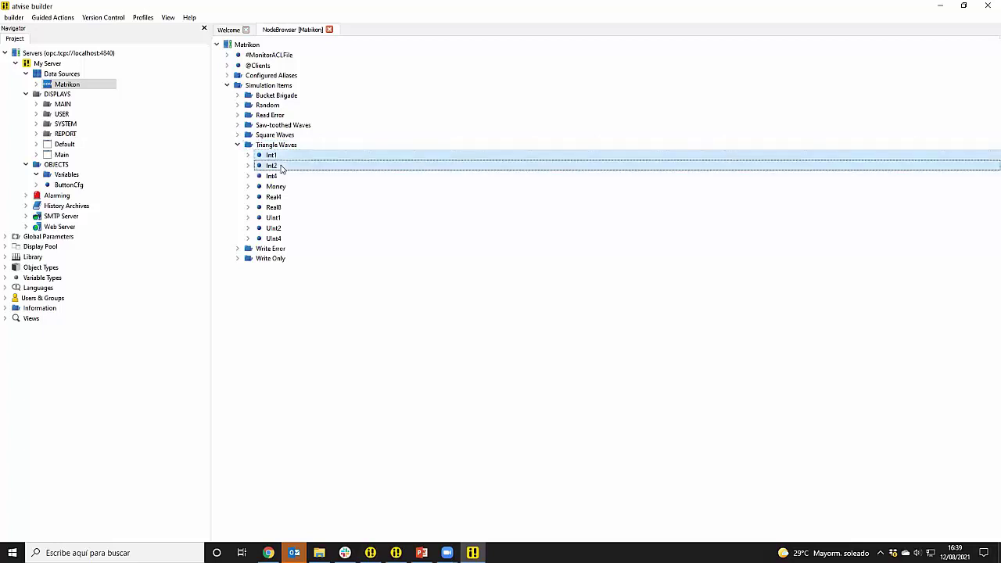
{"action": "left_click_drag", "start_coordinate": [282, 169], "coordinate": [72, 178]}
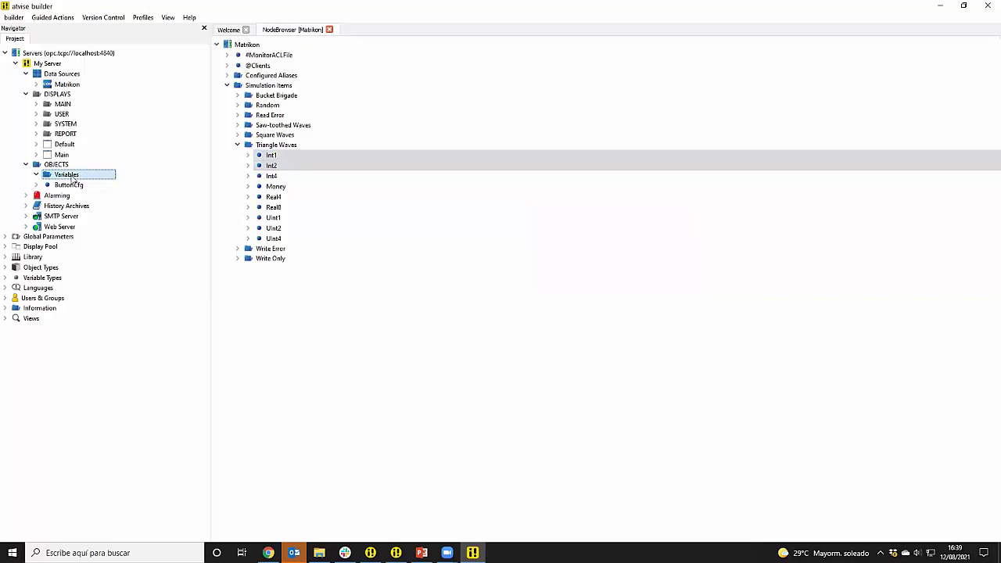
Paste the copied Int1 and Int2 items into the Variables folder as input-mirrored nodes, accept all names, and close the Matrikon node browser.
{"action": "right_click", "coordinate": [72, 178]}
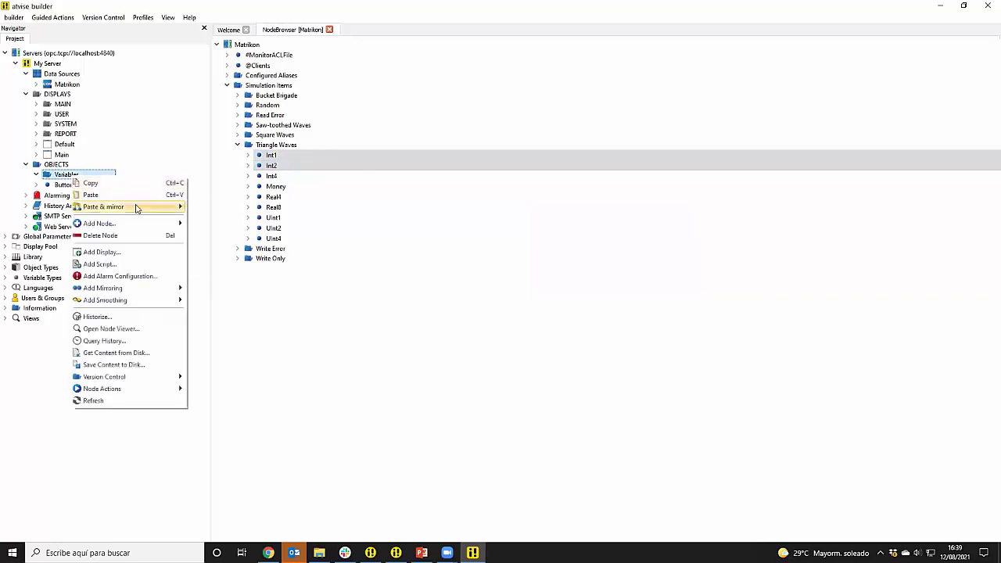
{"action": "mouse_move", "coordinate": [167, 207]}
{"action": "mouse_move", "coordinate": [215, 210]}
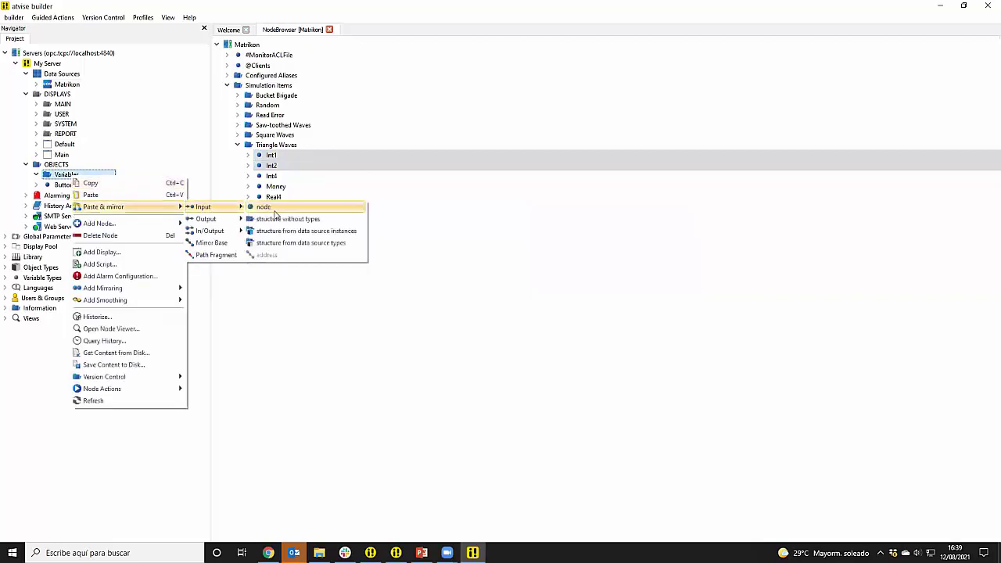
{"action": "left_click", "coordinate": [277, 210]}
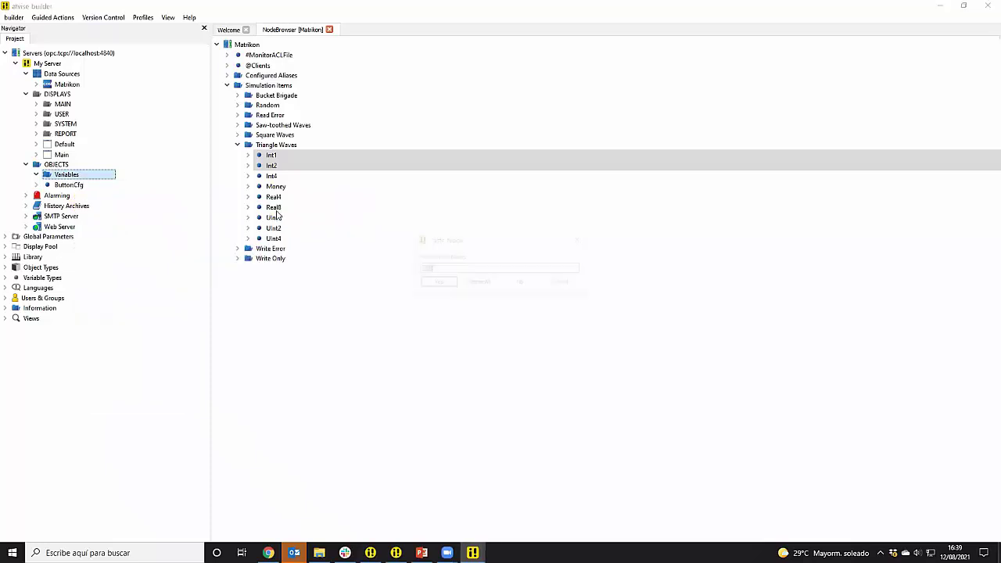
{"action": "left_click", "coordinate": [479, 284]}
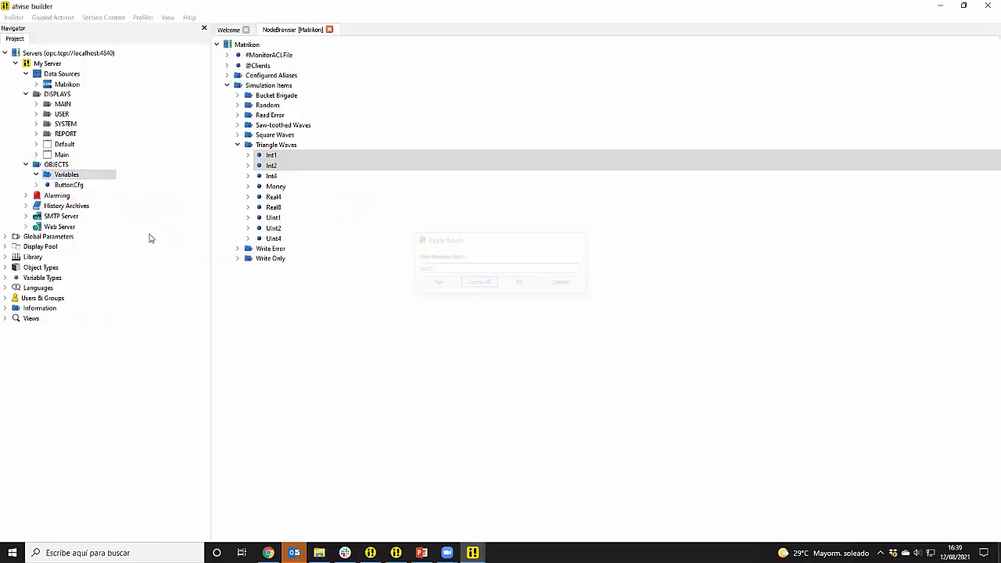
{"action": "left_click", "coordinate": [330, 30]}
Check the live values of the Int1 and Int2 variables, close both node views and collapse the two nodes.
{"action": "double_click", "coordinate": [79, 185]}
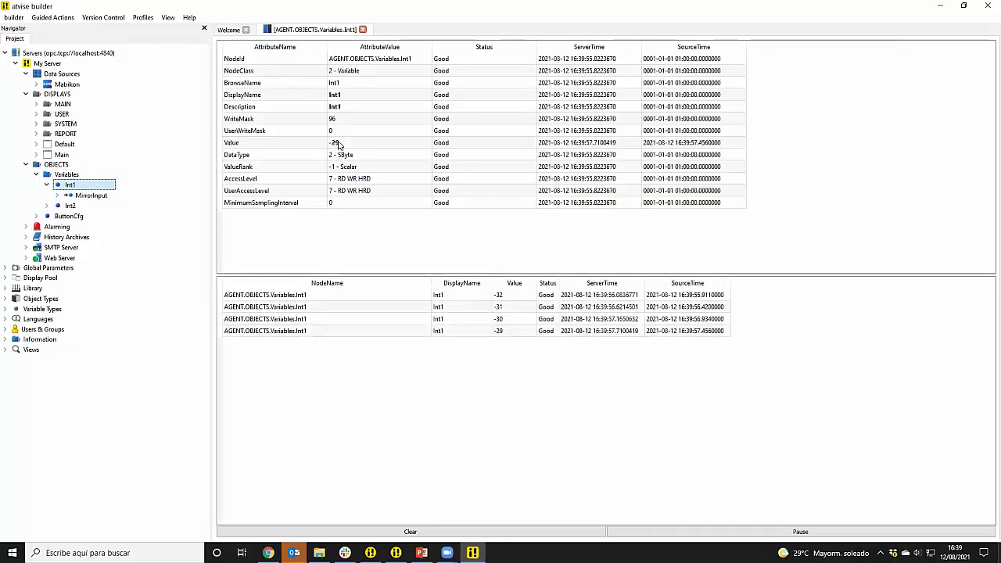
{"action": "double_click", "coordinate": [71, 206]}
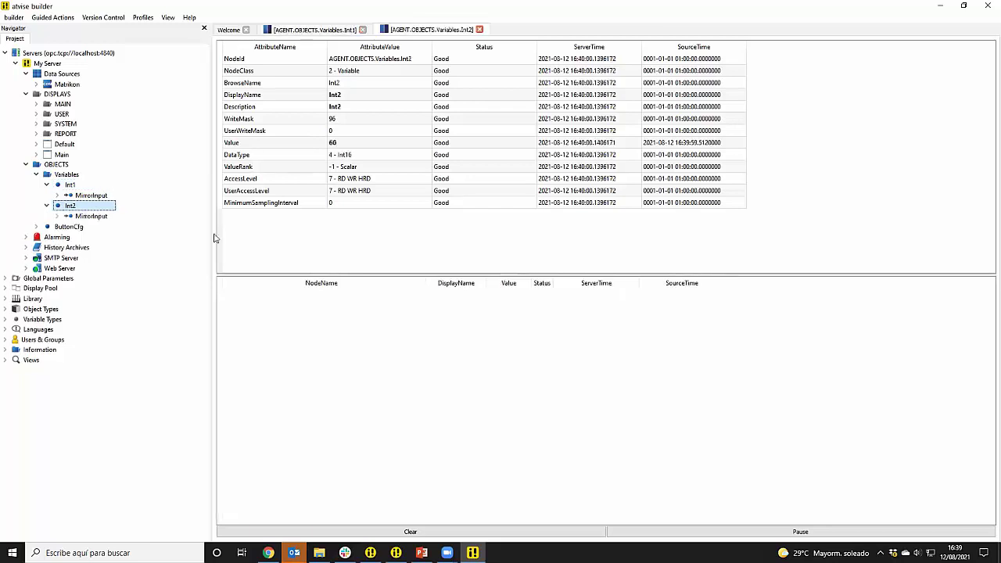
{"action": "left_click", "coordinate": [362, 30]}
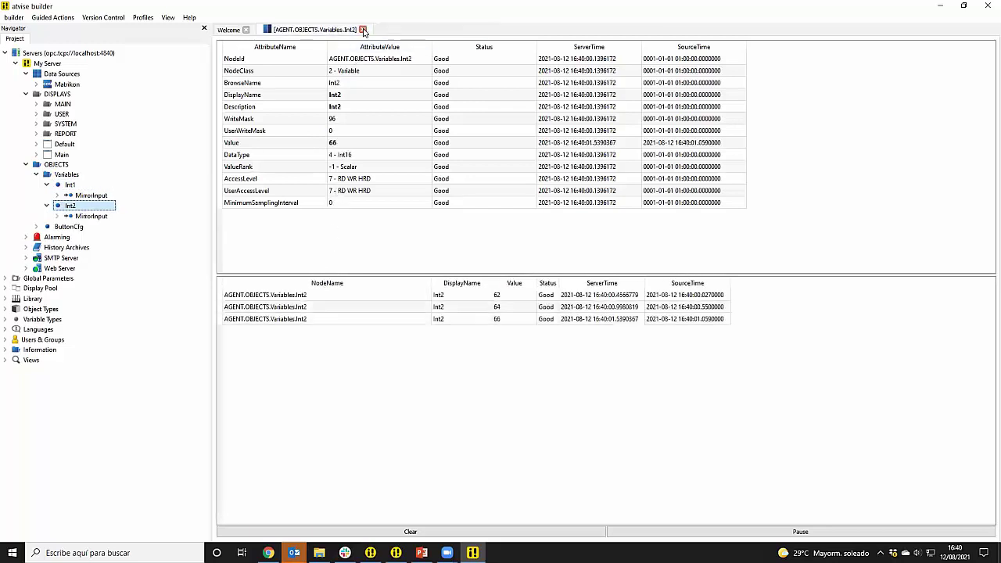
{"action": "left_click", "coordinate": [363, 29]}
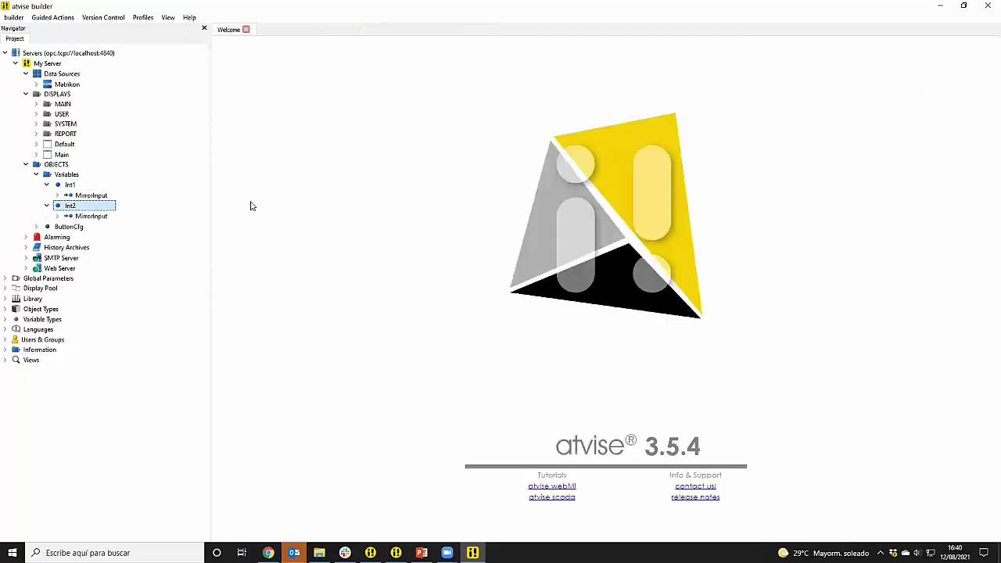
{"action": "left_click", "coordinate": [47, 185]}
{"action": "left_click", "coordinate": [47, 195]}
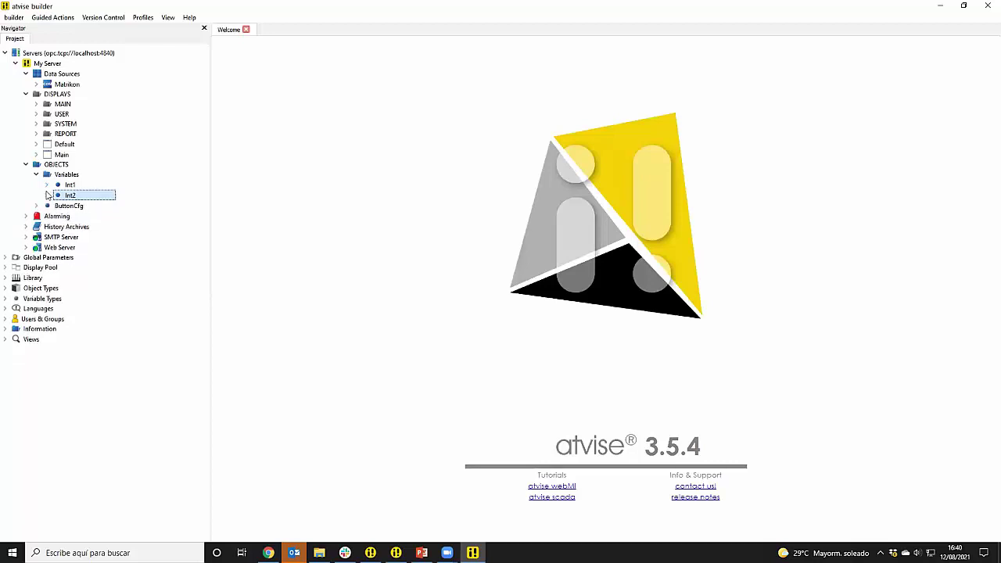
Historize the Int1 and Int2 variables together using datavalues as the raw archive.
{"action": "left_click", "coordinate": [70, 186]}
{"action": "left_click", "coordinate": [83, 197], "text": "shift"}
{"action": "right_click", "coordinate": [82, 197]}
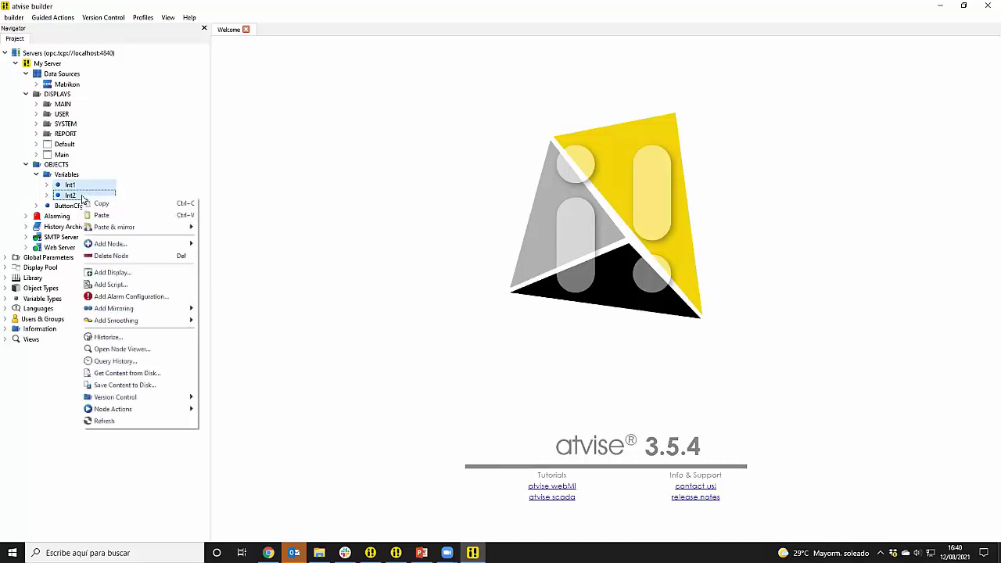
{"action": "left_click", "coordinate": [150, 339]}
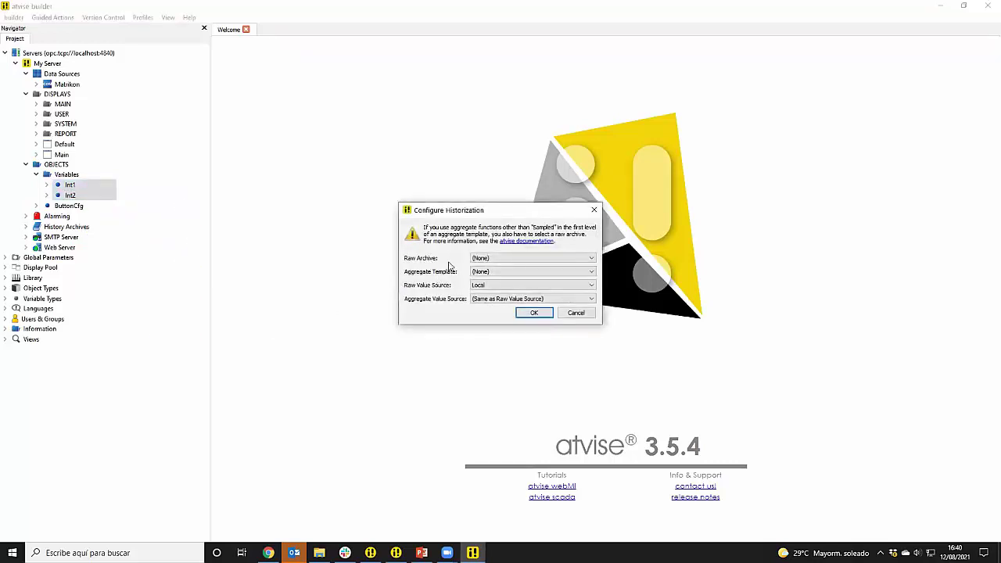
{"action": "left_click", "coordinate": [507, 259]}
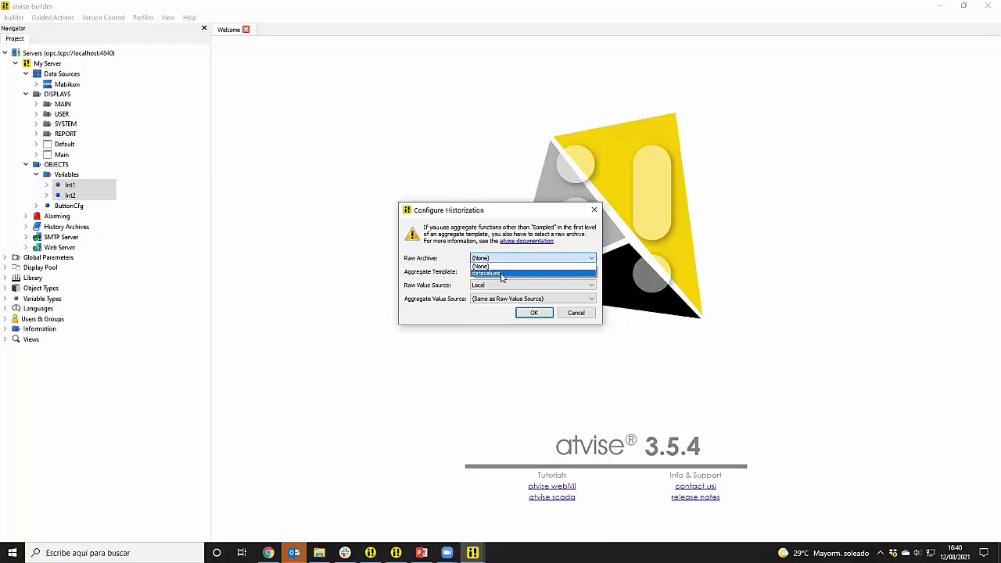
{"action": "left_click", "coordinate": [502, 275]}
{"action": "left_click", "coordinate": [533, 314]}
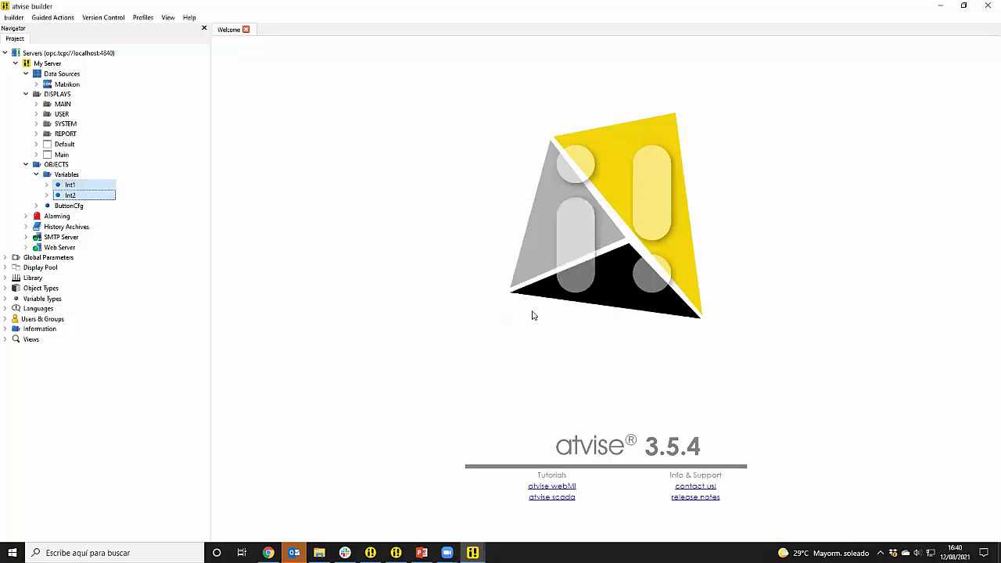
Expand History Archives under the server and select the datavalues archive.
{"action": "left_click", "coordinate": [61, 227]}
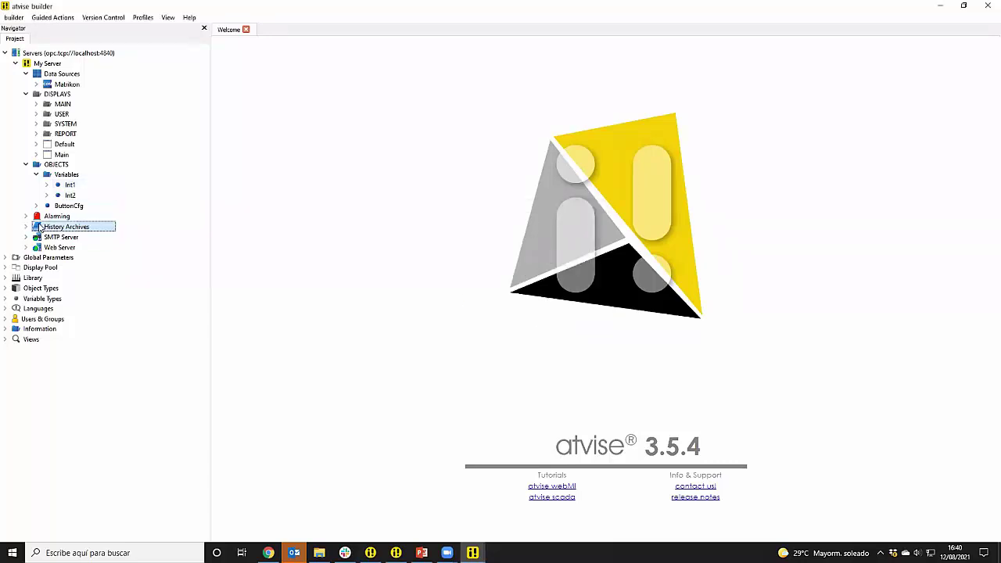
{"action": "left_click", "coordinate": [25, 227]}
{"action": "left_click", "coordinate": [68, 248]}
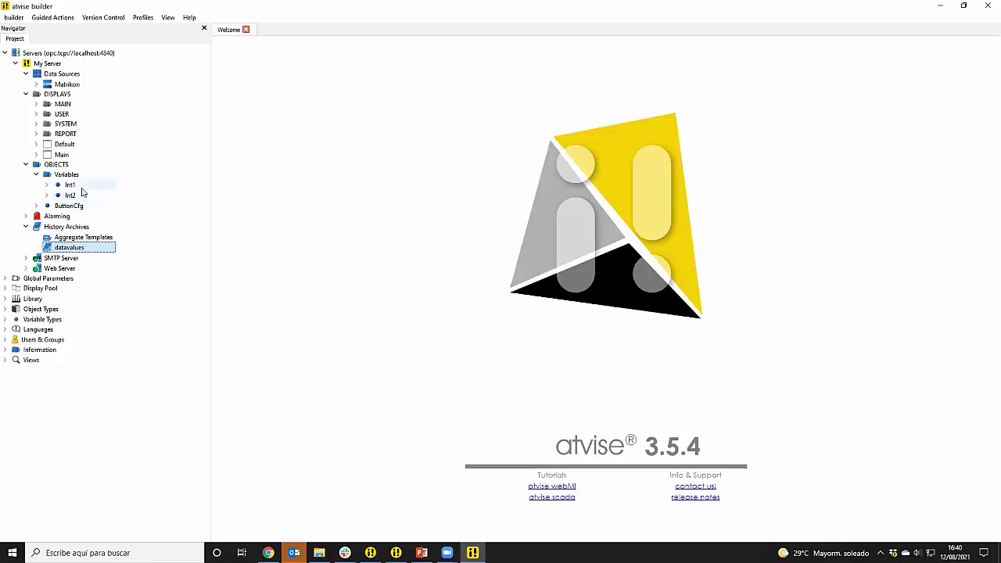
Switch to the atvise visualization in Chrome and assign Variables.Int1 as the trend chart's data source.
{"action": "left_click", "coordinate": [268, 553]}
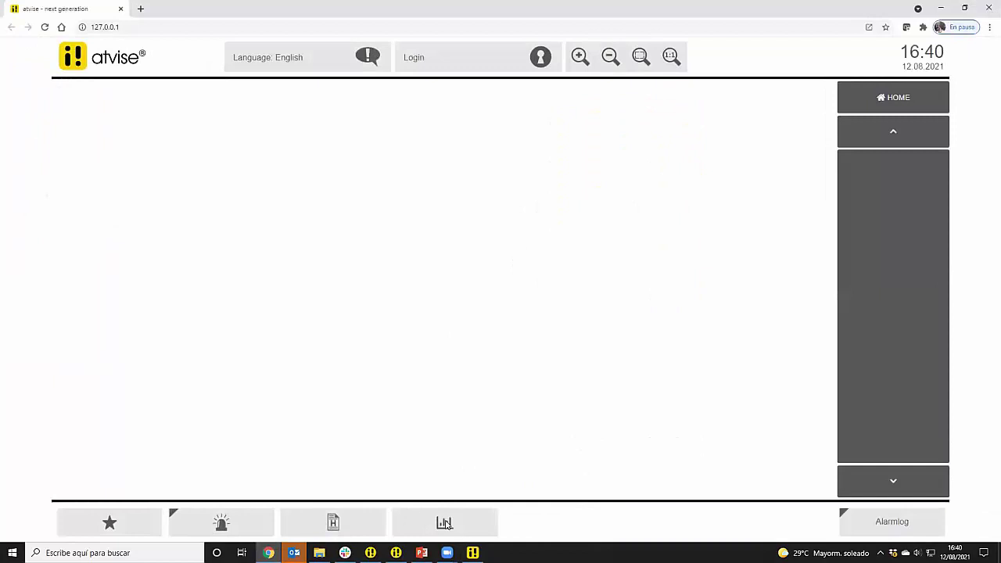
{"action": "left_click", "coordinate": [445, 523]}
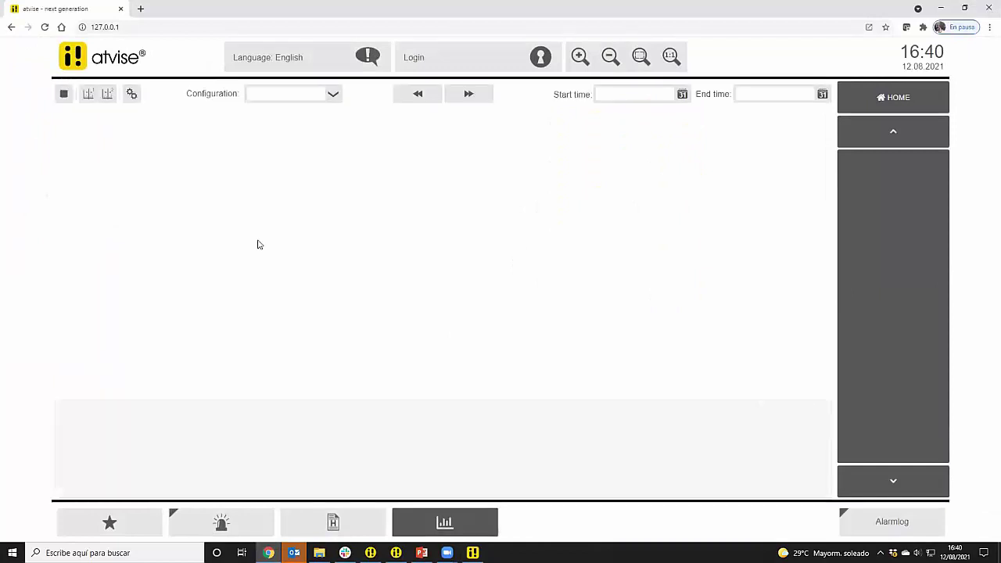
{"action": "left_click", "coordinate": [131, 94]}
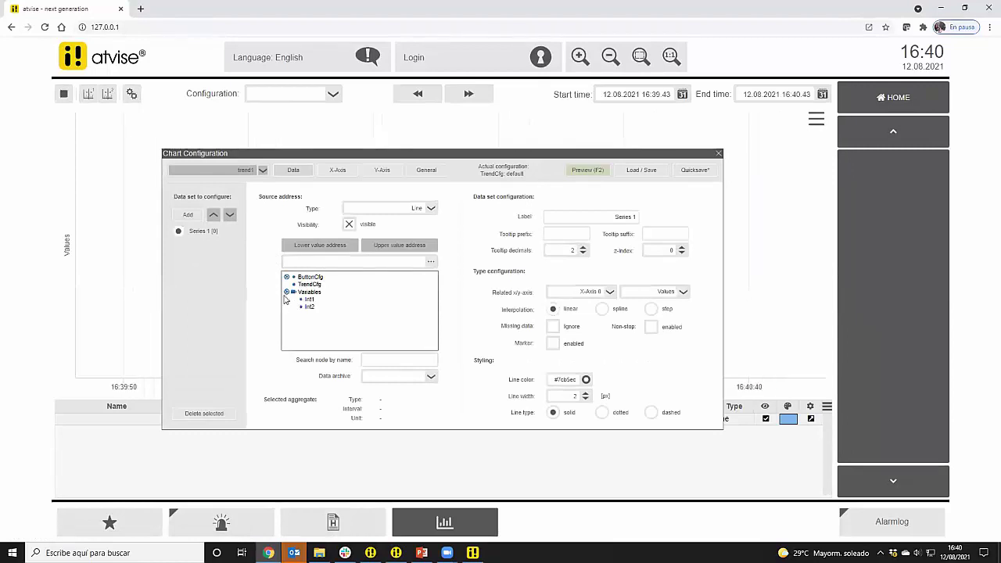
{"action": "left_click", "coordinate": [308, 300]}
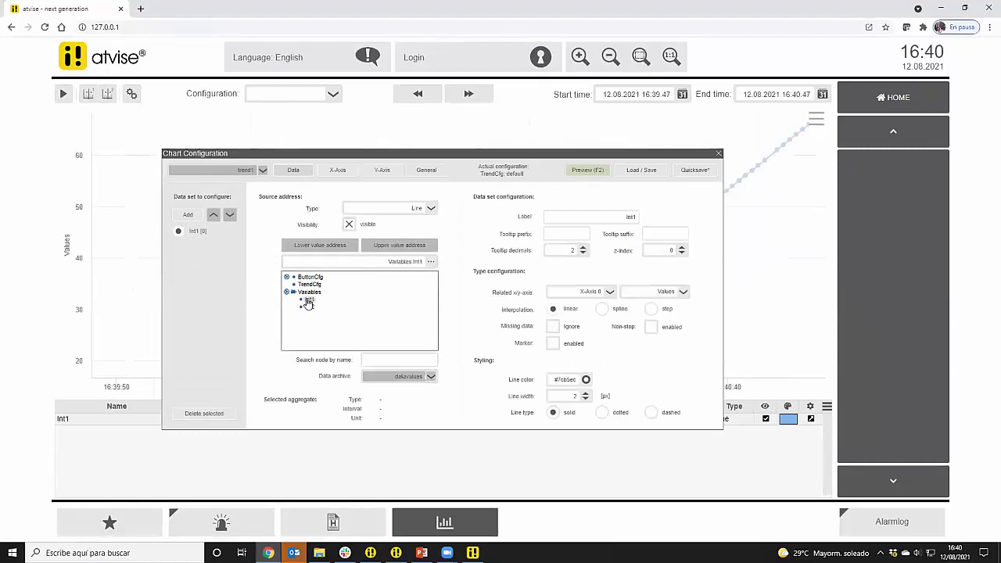
Save the current chart configuration under the name trend01 and close the Chart Configuration dialog.
{"action": "left_click", "coordinate": [645, 173]}
{"action": "left_click", "coordinate": [398, 285]}
{"action": "double_click", "coordinate": [408, 284]}
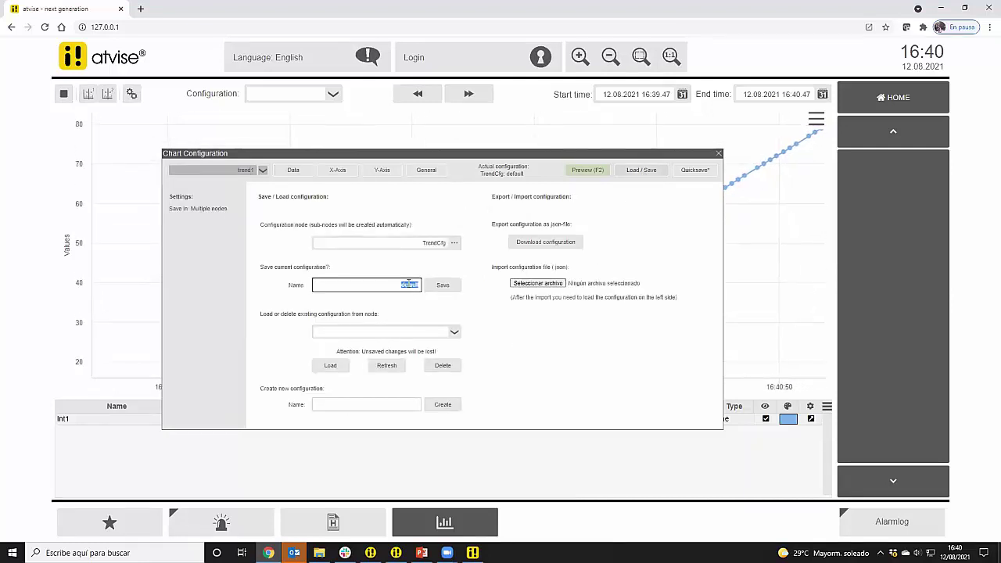
{"action": "type", "text": "trend"}
{"action": "type", "text": "01"}
{"action": "left_click", "coordinate": [504, 264]}
{"action": "left_click", "coordinate": [693, 171]}
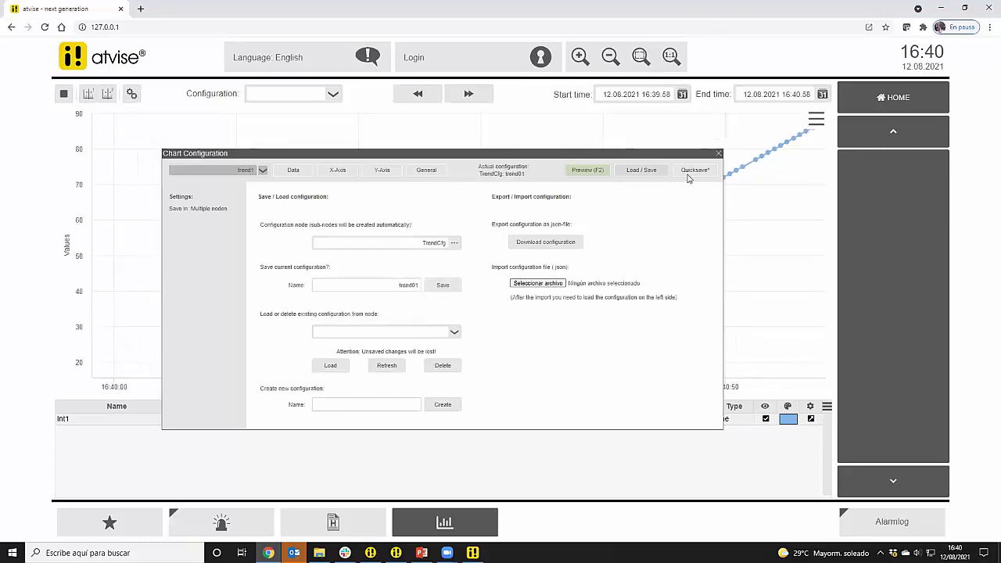
{"action": "left_click", "coordinate": [717, 154]}
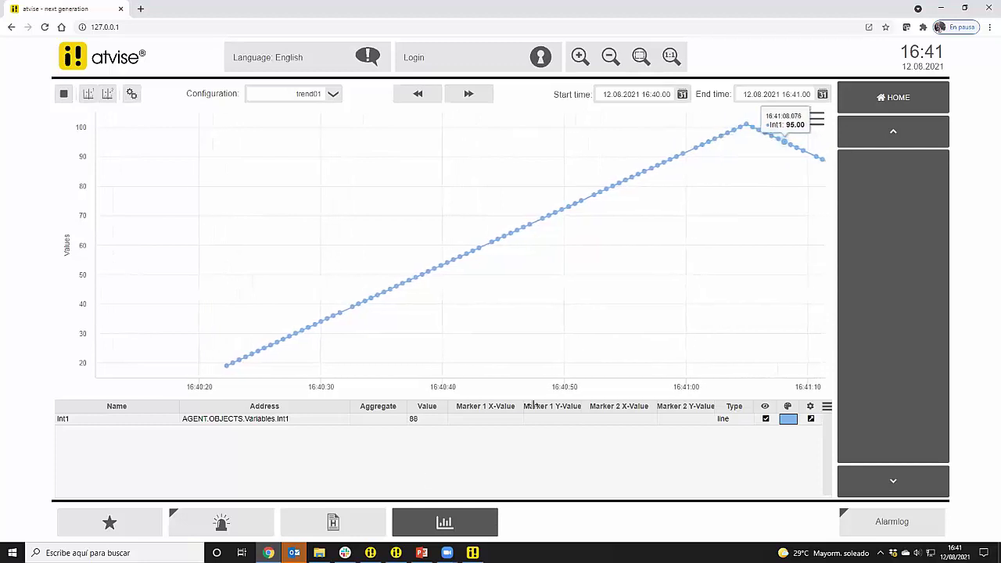
Switch back to atvise builder, examine the Matrikon data source's sampling interval in its connection settings, and close them without changes.
{"action": "left_click", "coordinate": [472, 553]}
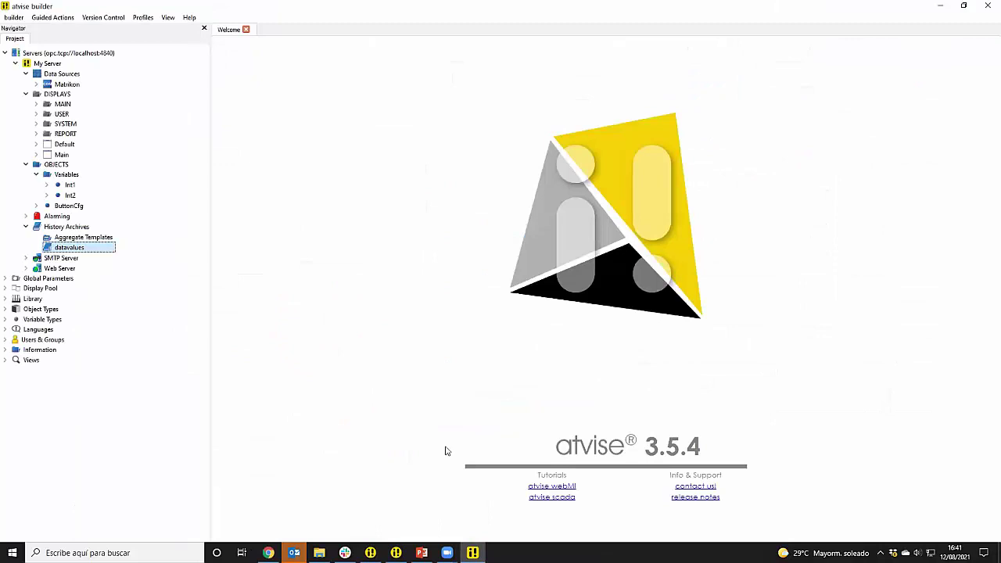
{"action": "left_click", "coordinate": [76, 86]}
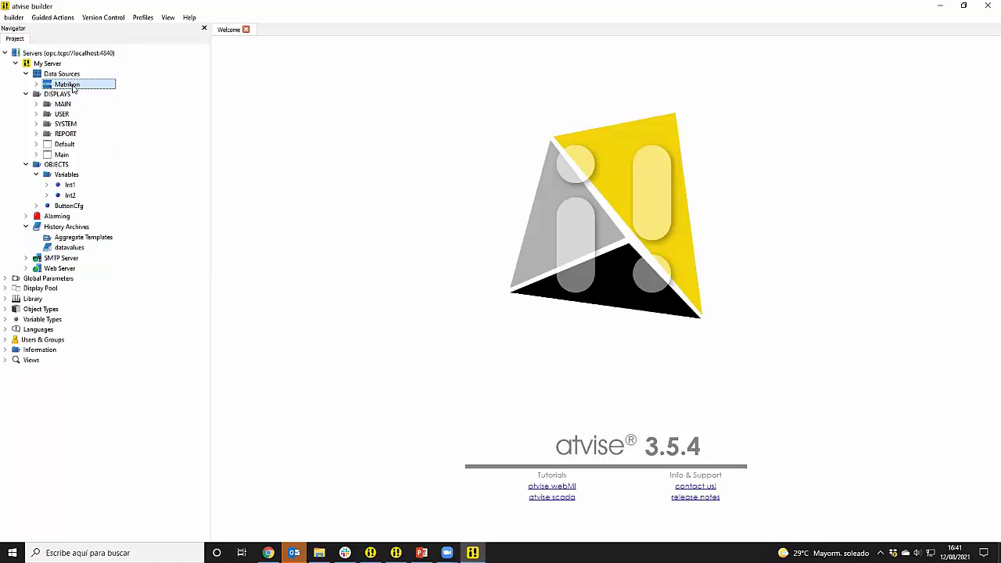
{"action": "right_click", "coordinate": [72, 90]}
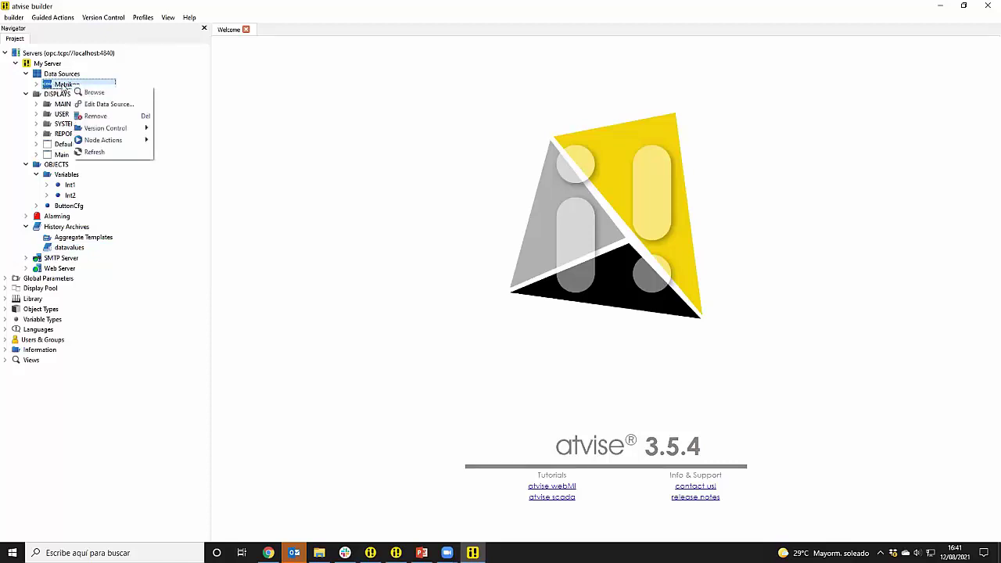
{"action": "left_click", "coordinate": [107, 104]}
{"action": "left_click", "coordinate": [354, 216]}
{"action": "left_click", "coordinate": [401, 245]}
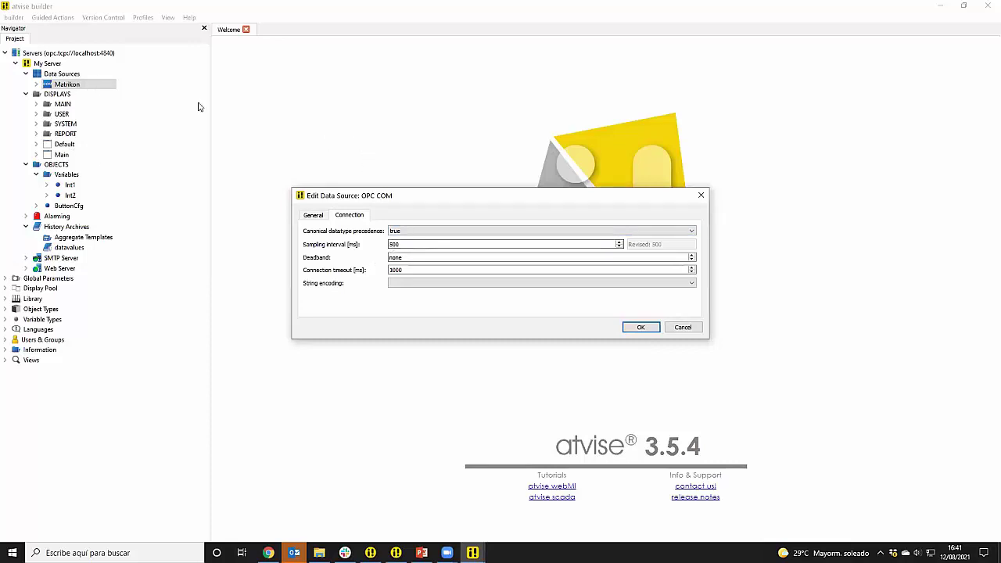
{"action": "left_click", "coordinate": [701, 195]}
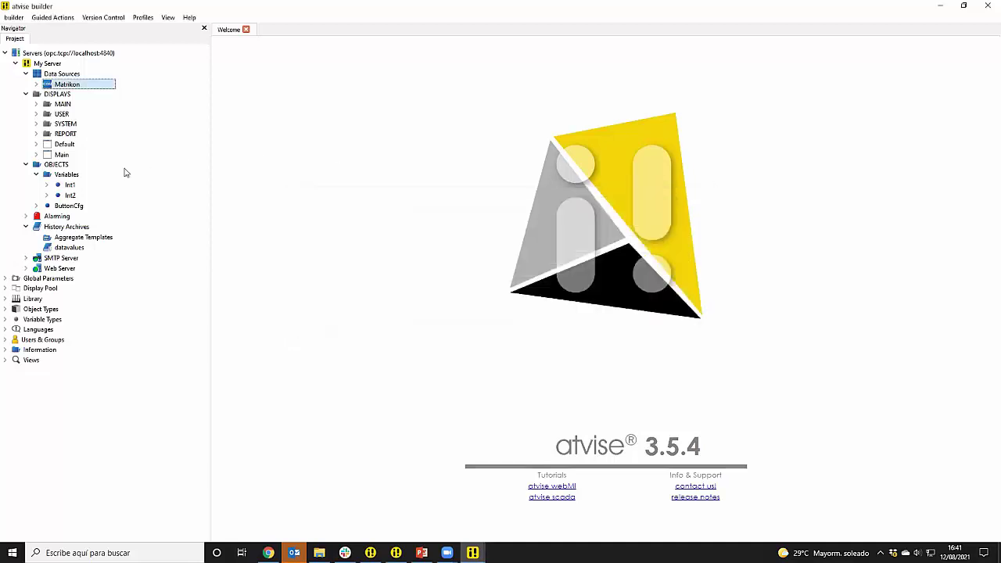
Expand the Int1 and Int2 variables and add Suppress Flicker smoothing to Int1.
{"action": "left_click", "coordinate": [70, 194]}
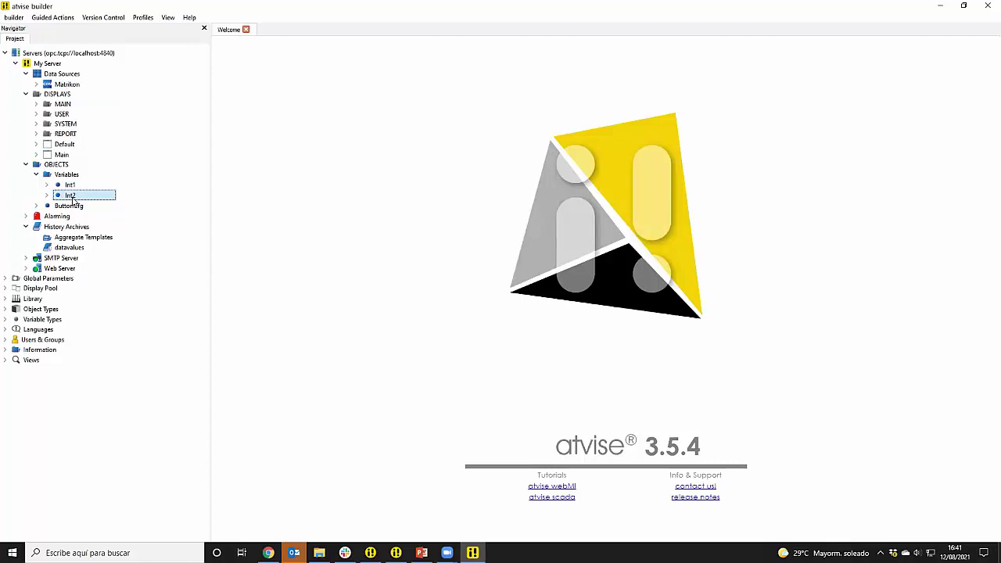
{"action": "left_click", "coordinate": [58, 186]}
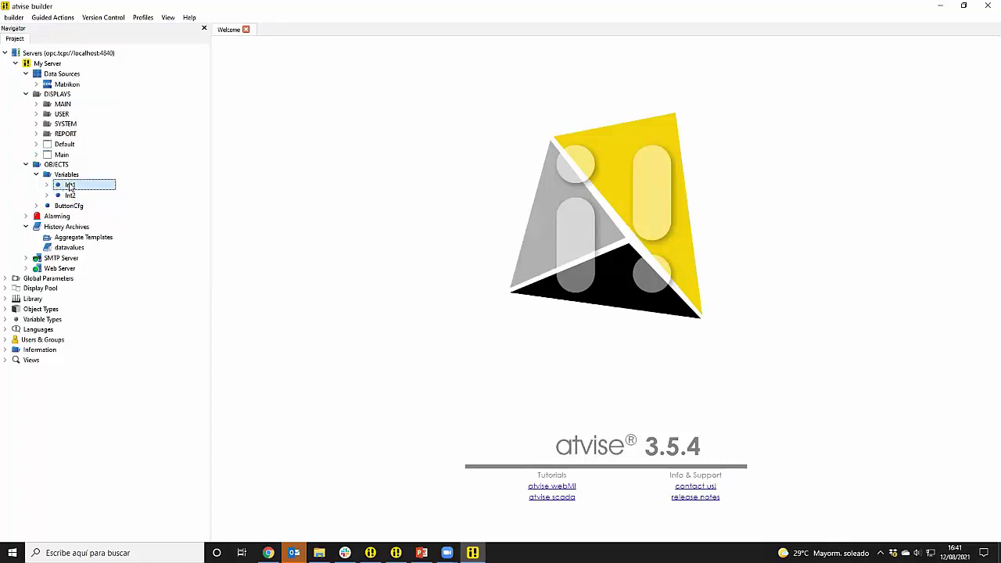
{"action": "left_click", "coordinate": [47, 186]}
{"action": "left_click", "coordinate": [47, 206]}
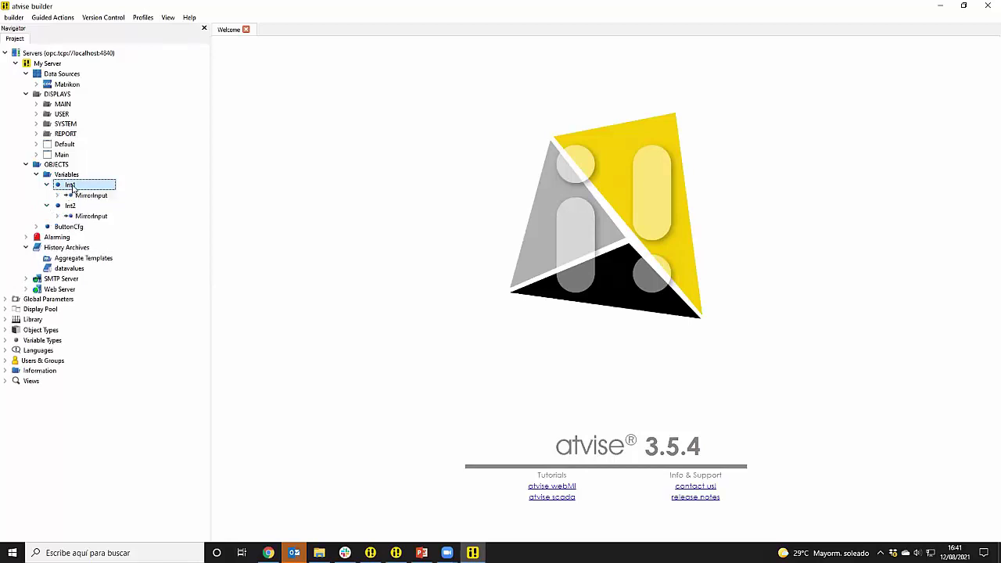
{"action": "right_click", "coordinate": [81, 188]}
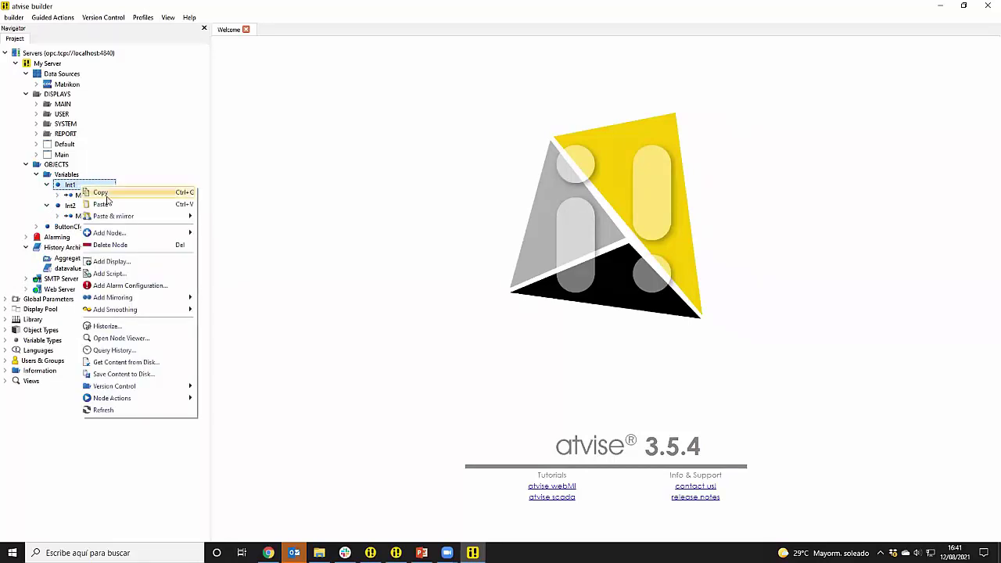
{"action": "mouse_move", "coordinate": [145, 312]}
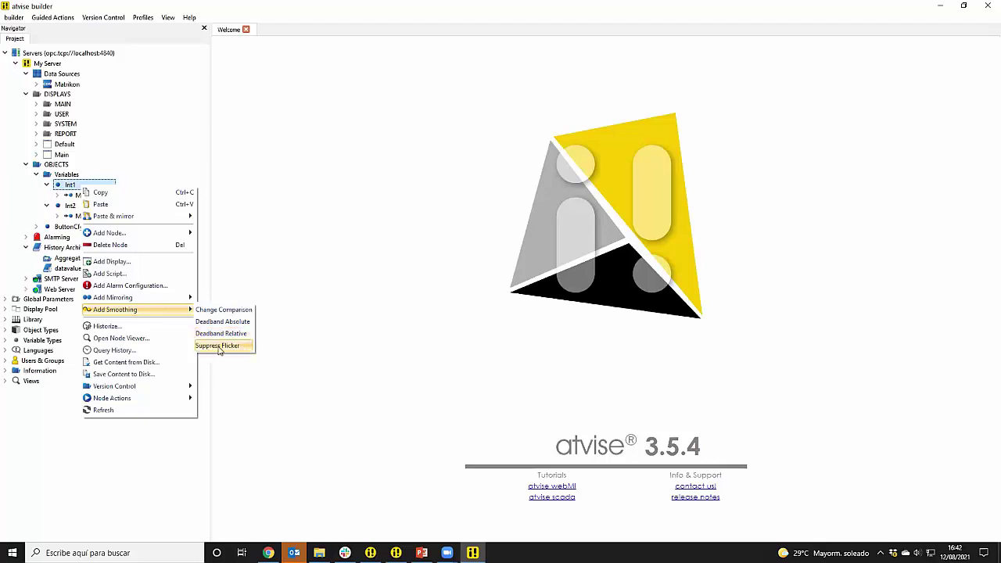
{"action": "left_click", "coordinate": [220, 347]}
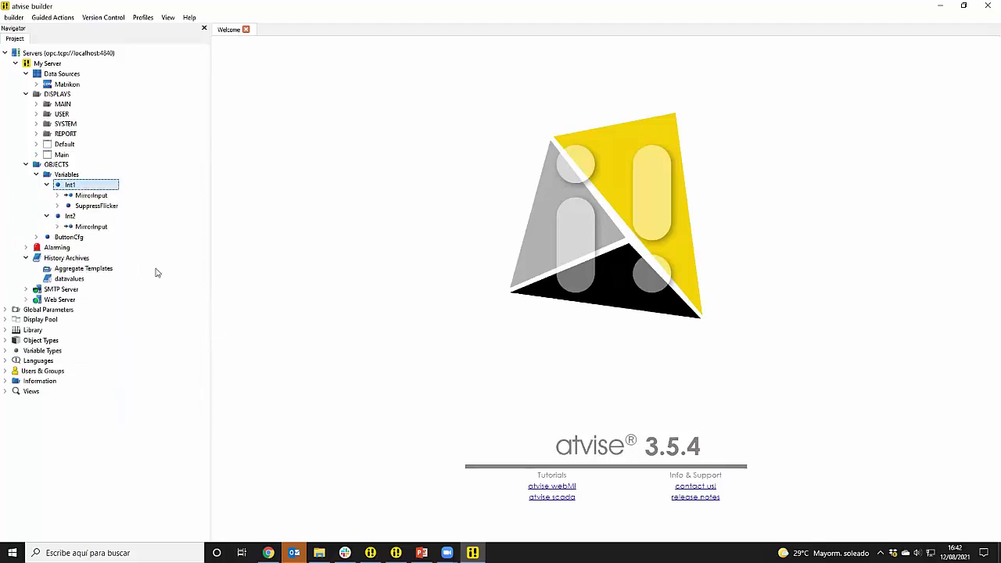
Set the value of Int1's SuppressFlicker node to 10000 and reselect the Int1 variable.
{"action": "double_click", "coordinate": [113, 207]}
{"action": "double_click", "coordinate": [338, 144]}
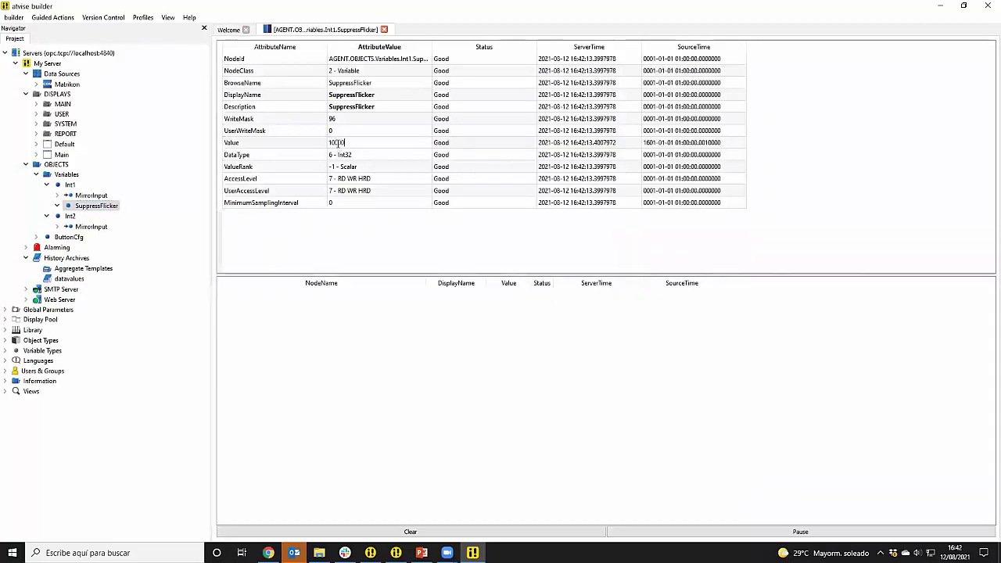
{"action": "type", "text": "10000"}
{"action": "key", "text": "Return"}
{"action": "left_click", "coordinate": [71, 185]}
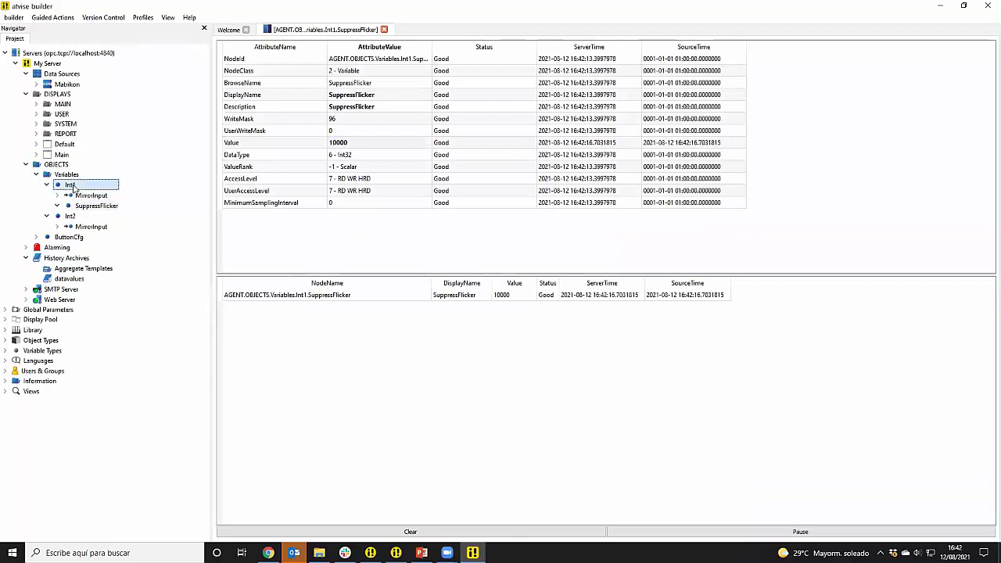
Add Suppress Flicker smoothing to the Int2 variable.
{"action": "left_click", "coordinate": [69, 216]}
{"action": "right_click", "coordinate": [75, 218]}
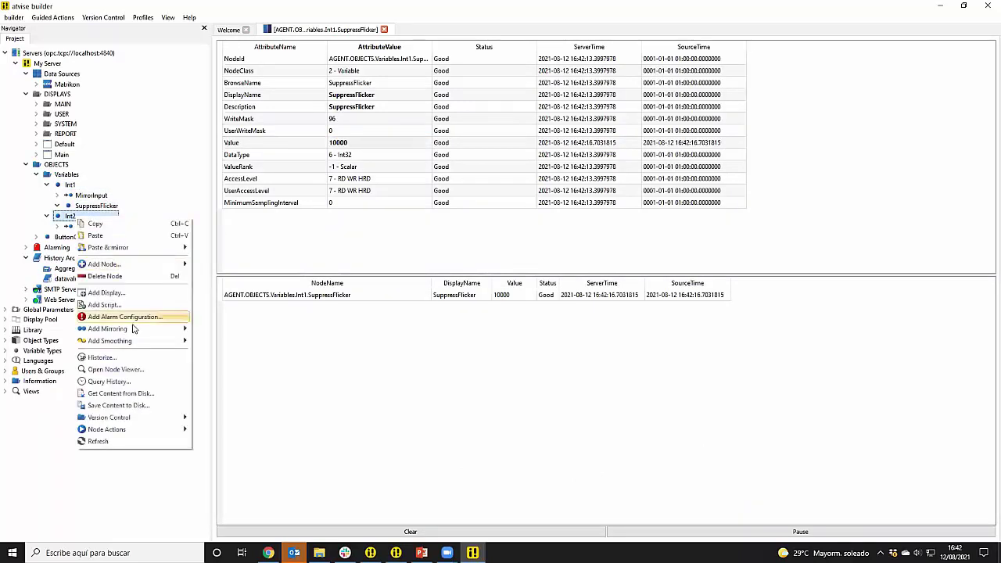
{"action": "mouse_move", "coordinate": [142, 341]}
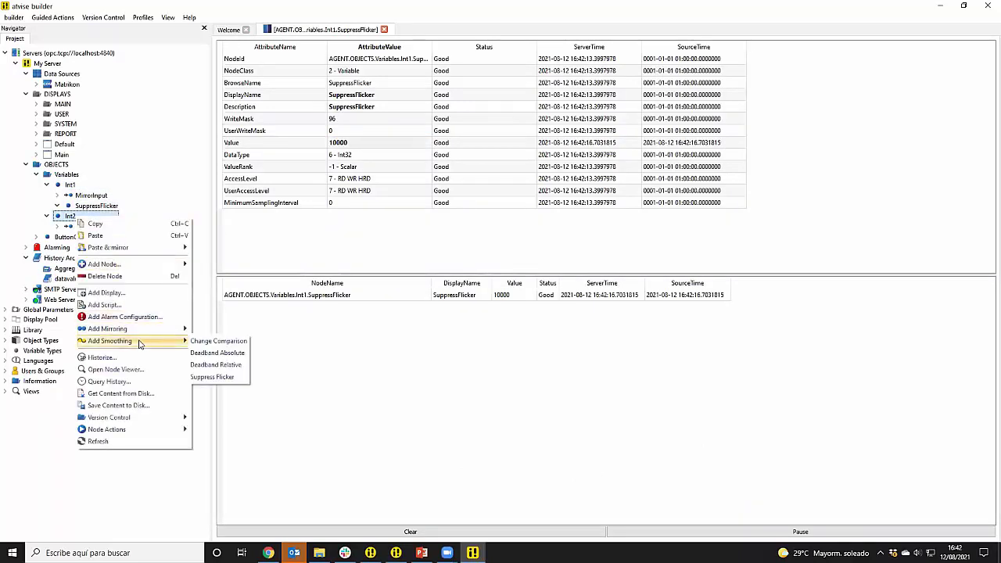
{"action": "left_click", "coordinate": [213, 377]}
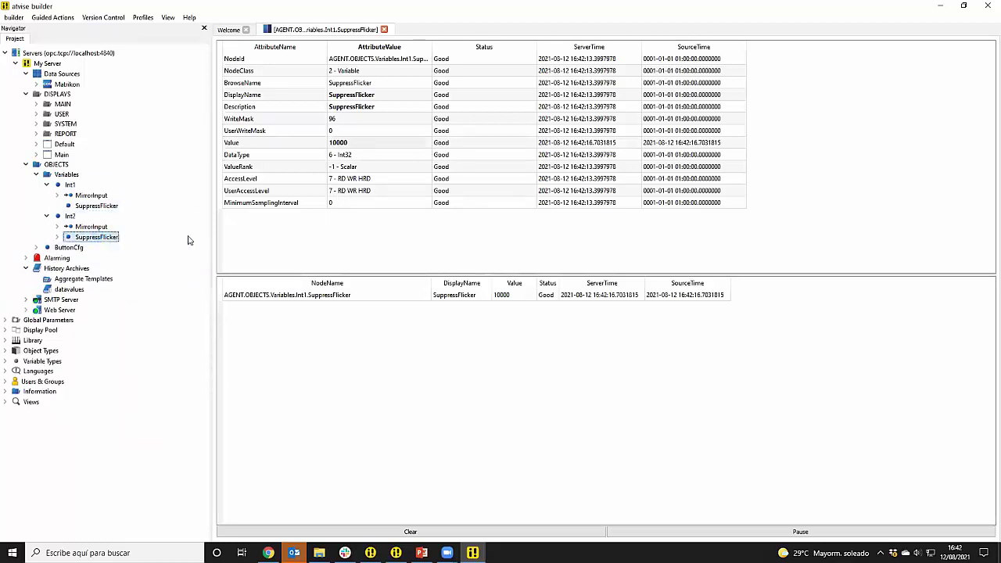
Set the value of Int2's SuppressFlicker node to 10000 and close both SuppressFlicker attribute views.
{"action": "double_click", "coordinate": [340, 142]}
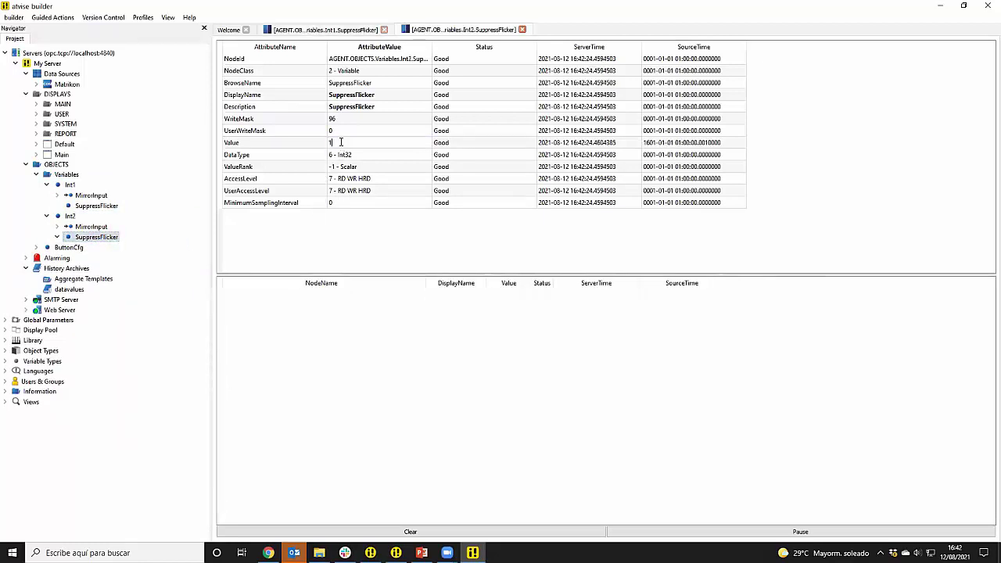
{"action": "type", "text": "10000"}
{"action": "key", "text": "Return"}
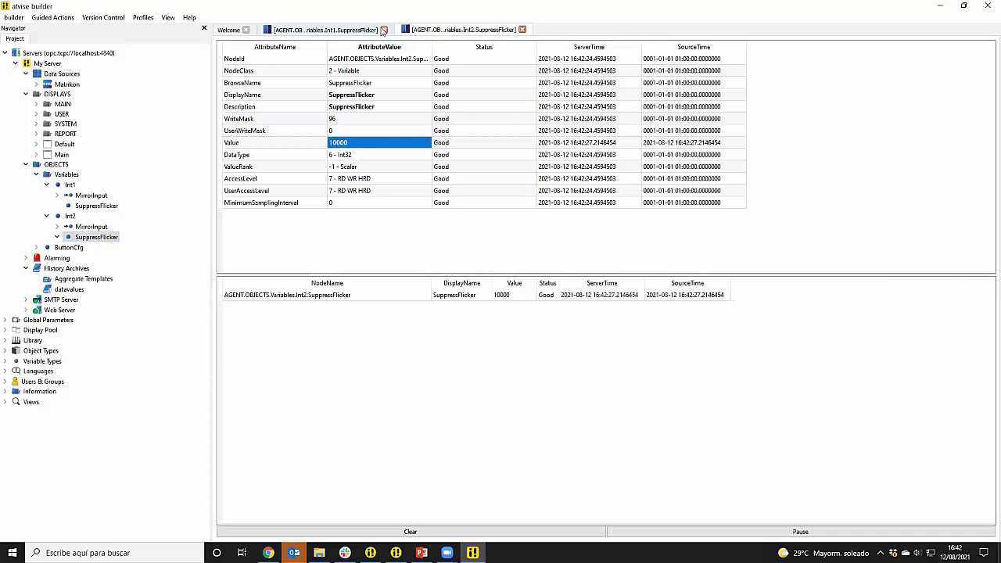
{"action": "left_click", "coordinate": [383, 29]}
{"action": "left_click", "coordinate": [383, 30]}
Open Int1's attribute view to watch its value updates, and examine the point spacing of the trend01 chart in Chrome.
{"action": "left_click", "coordinate": [91, 185]}
{"action": "double_click", "coordinate": [91, 185]}
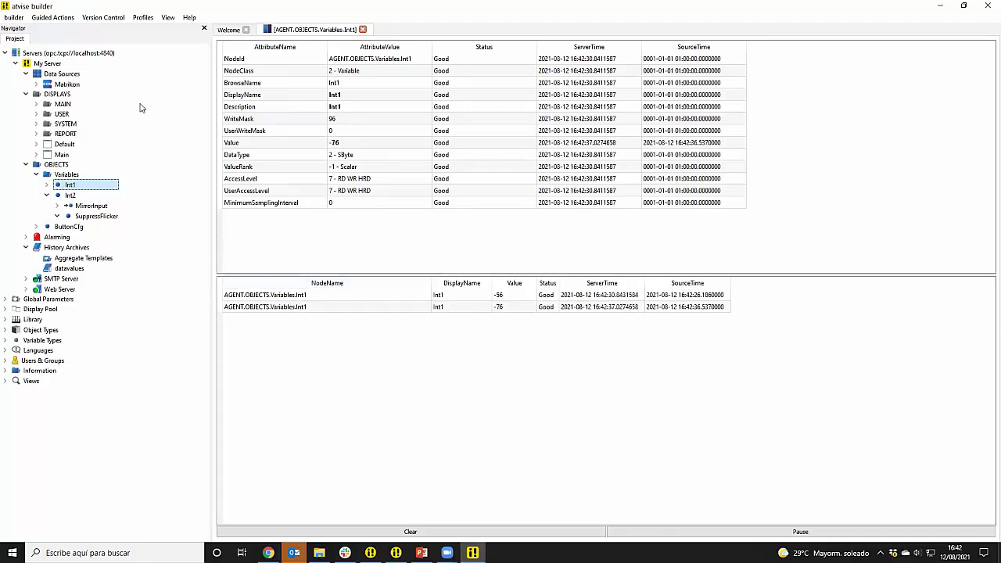
{"action": "left_click", "coordinate": [268, 554]}
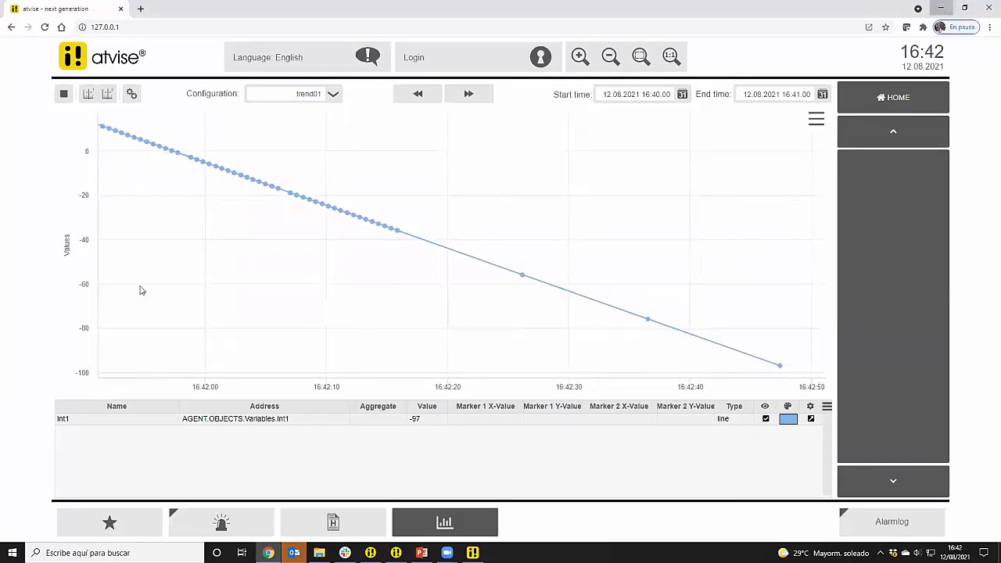
{"action": "key", "text": "alt+Tab"}
Select the datavalues archive in atvise builder, and browse in File Explorer to the TestHistorian01 folder under Archivos de programa, atvise, projects.
{"action": "left_click", "coordinate": [85, 269]}
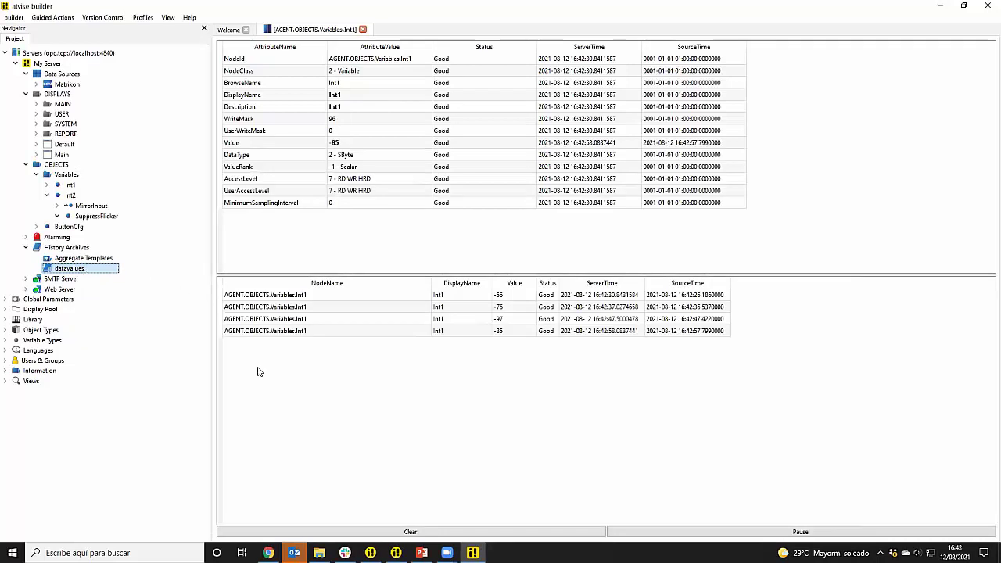
{"action": "mouse_move", "coordinate": [319, 554]}
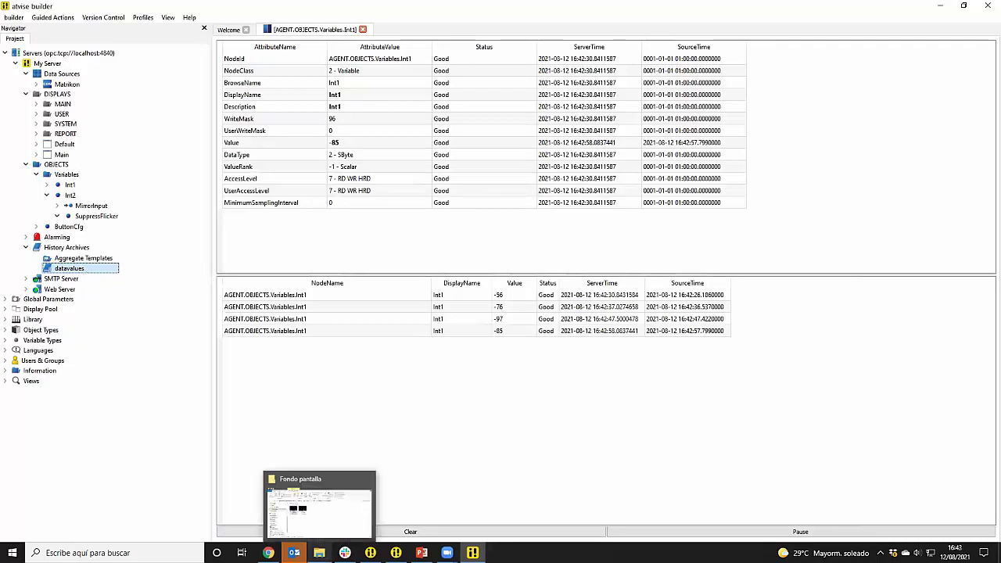
{"action": "left_click", "coordinate": [367, 479]}
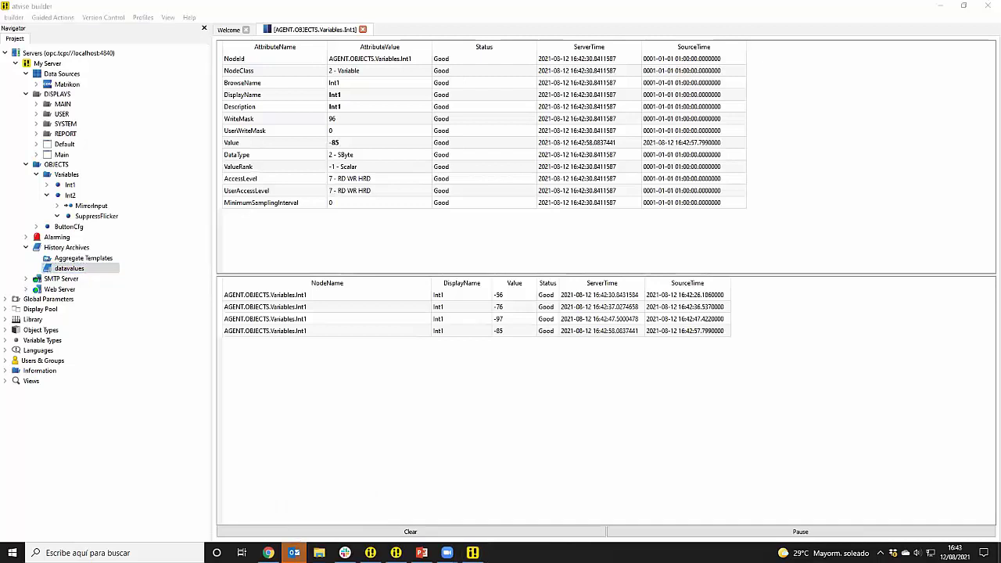
{"action": "left_click", "coordinate": [319, 553]}
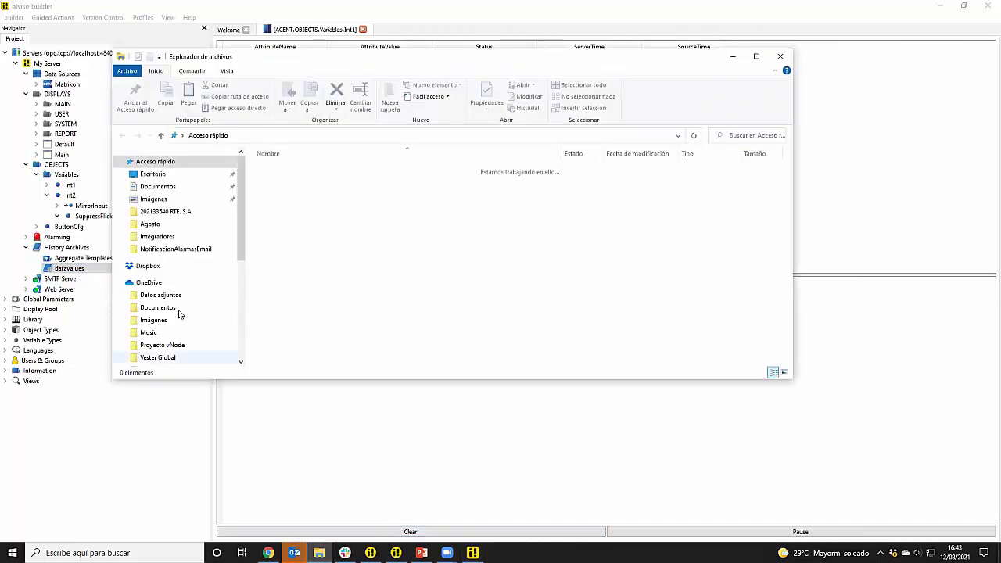
{"action": "scroll", "coordinate": [179, 313], "scroll_direction": "down", "scroll_amount": 5}
{"action": "scroll", "coordinate": [184, 334], "scroll_direction": "down", "scroll_amount": 2}
{"action": "left_click", "coordinate": [162, 345]}
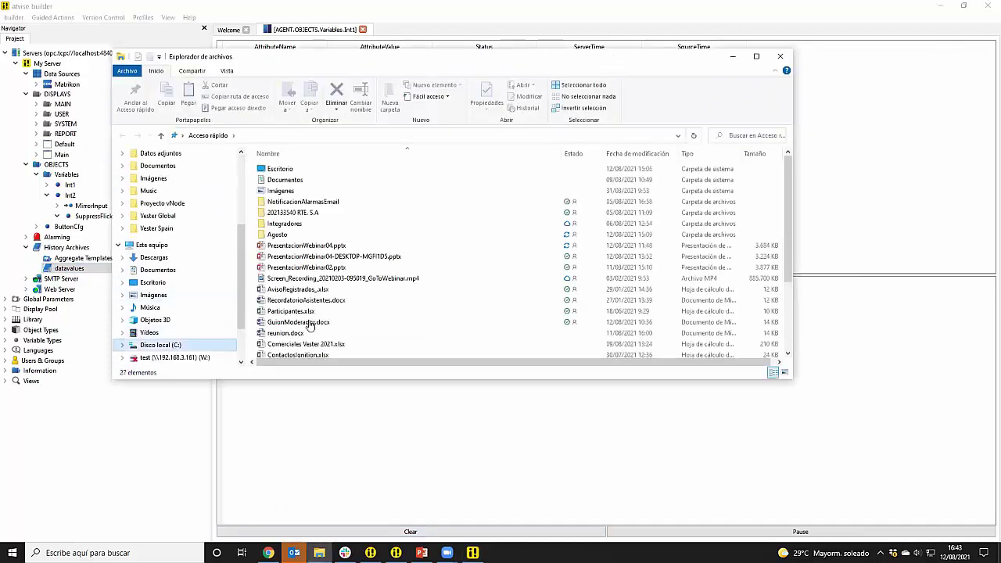
{"action": "double_click", "coordinate": [308, 215]}
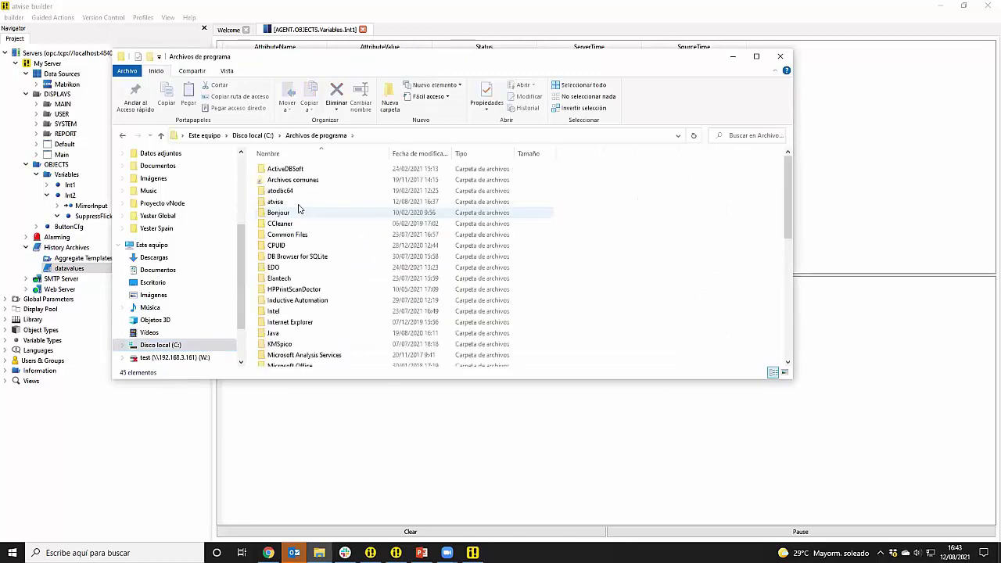
{"action": "double_click", "coordinate": [305, 201]}
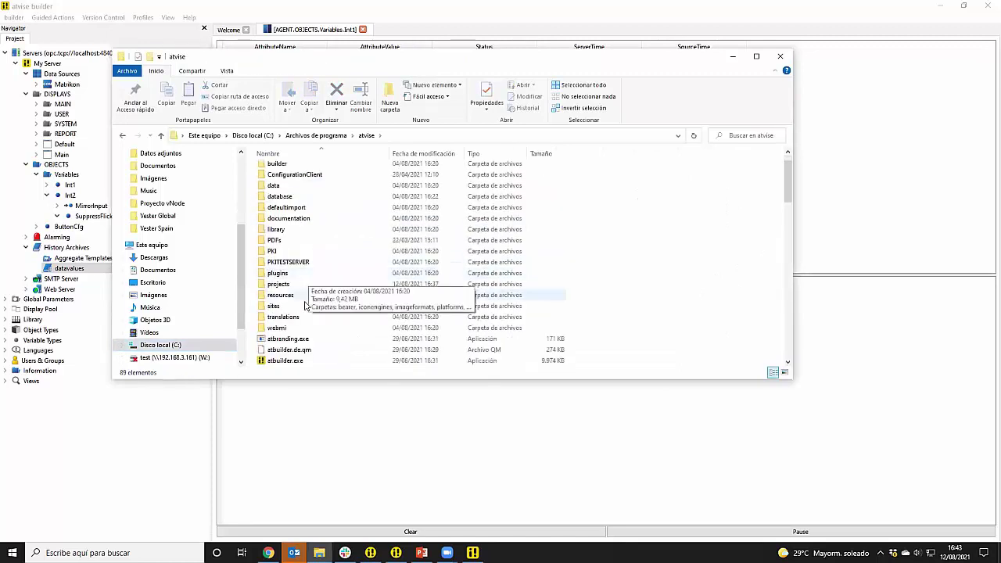
{"action": "double_click", "coordinate": [351, 286]}
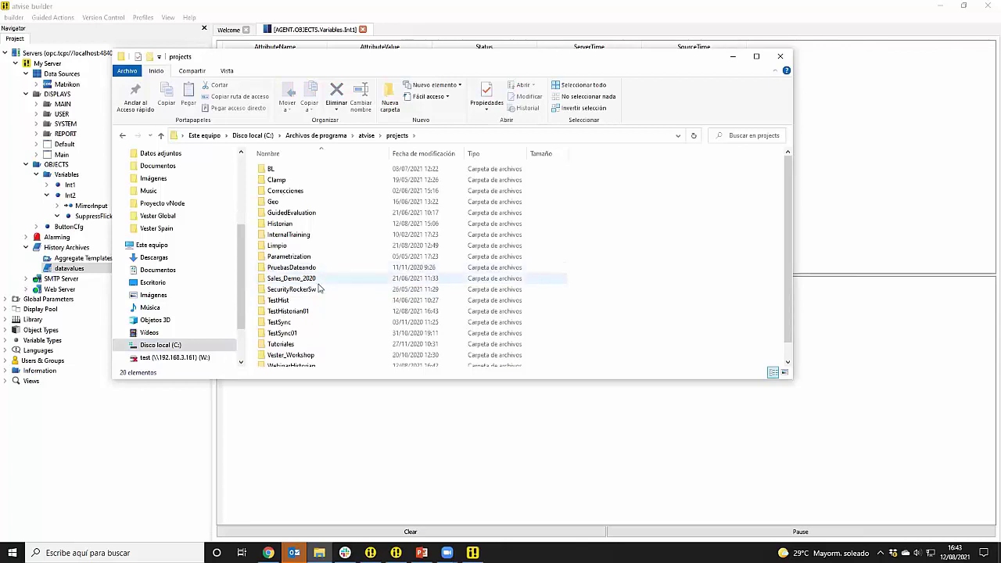
{"action": "double_click", "coordinate": [308, 313]}
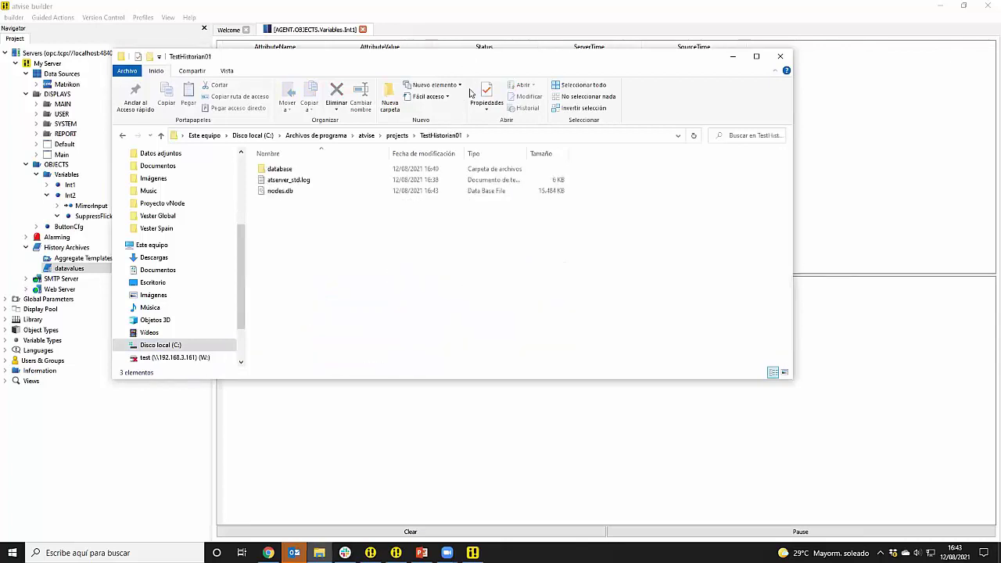
Examine the raw datavalues archive files in the project's database folder and minimize File Explorer.
{"action": "left_click_drag", "start_coordinate": [391, 63], "coordinate": [417, 147]}
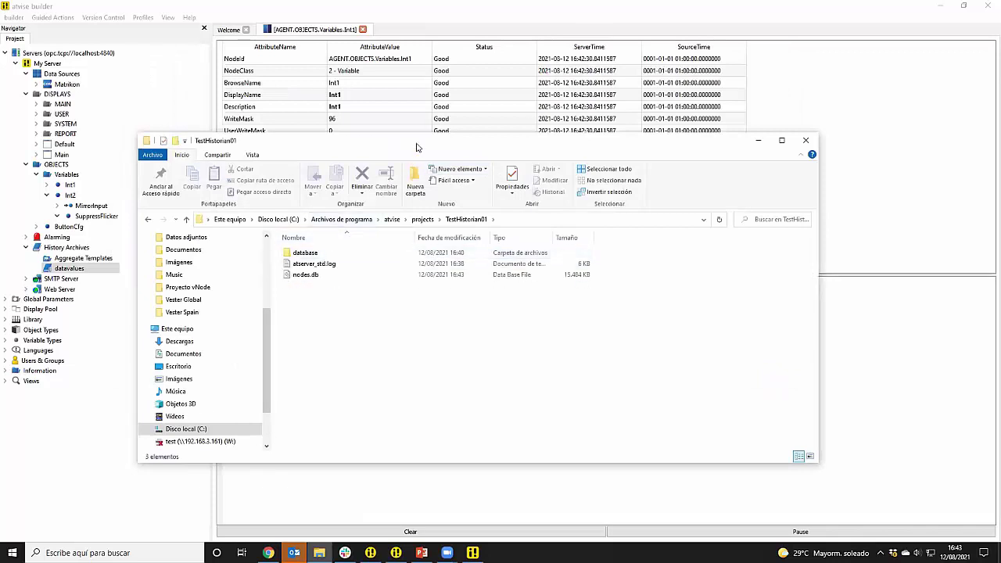
{"action": "left_click_drag", "start_coordinate": [420, 148], "coordinate": [504, 149]}
{"action": "left_click", "coordinate": [416, 256]}
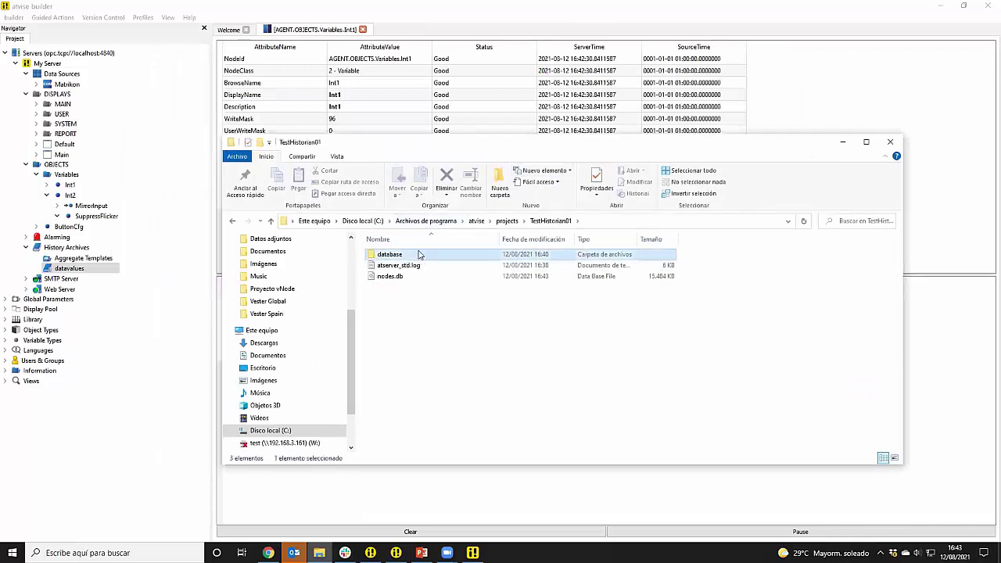
{"action": "double_click", "coordinate": [416, 256]}
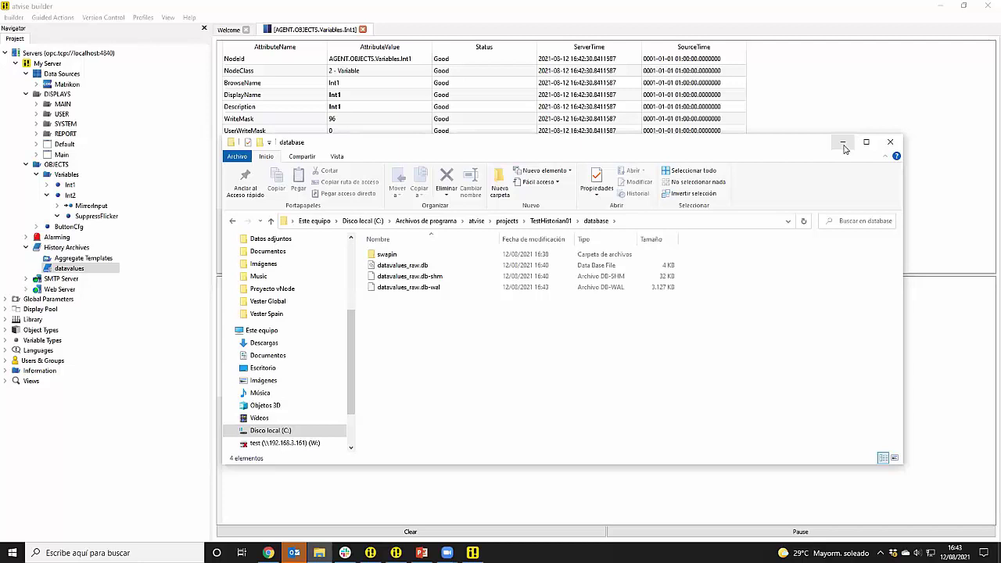
{"action": "left_click", "coordinate": [844, 143]}
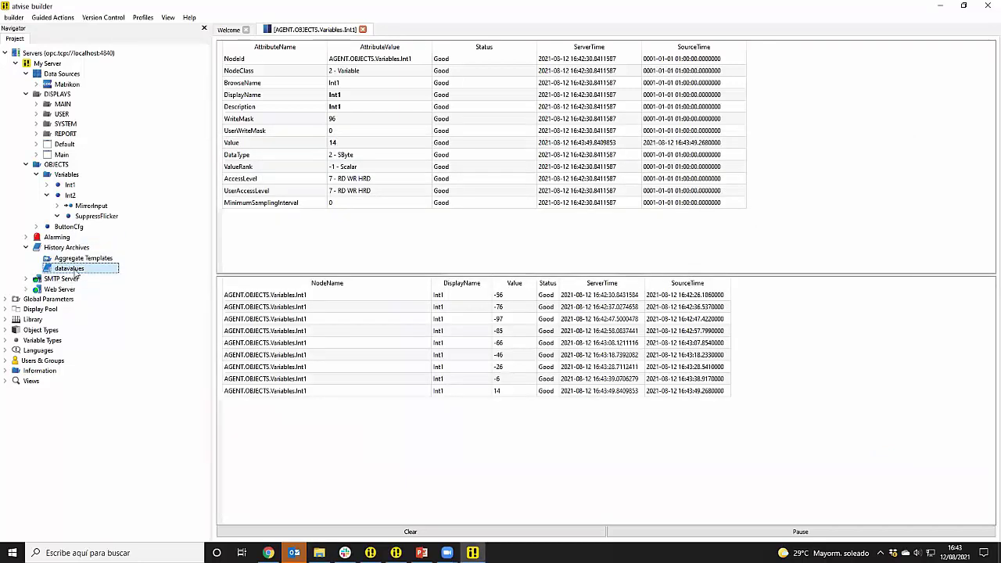
Start a new Data archive group under History Archives and name it DatosCrudo.
{"action": "left_click", "coordinate": [75, 250]}
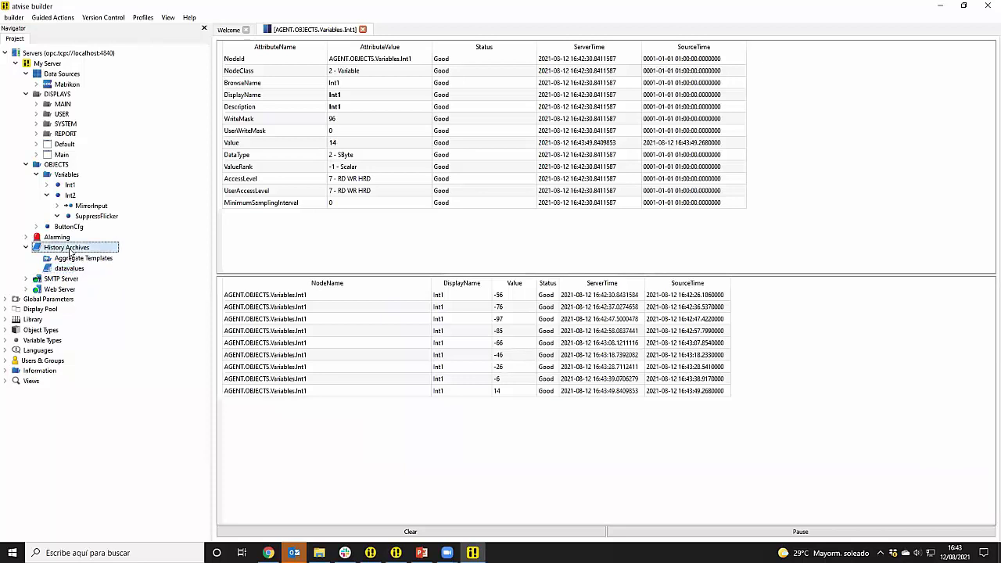
{"action": "right_click", "coordinate": [72, 252]}
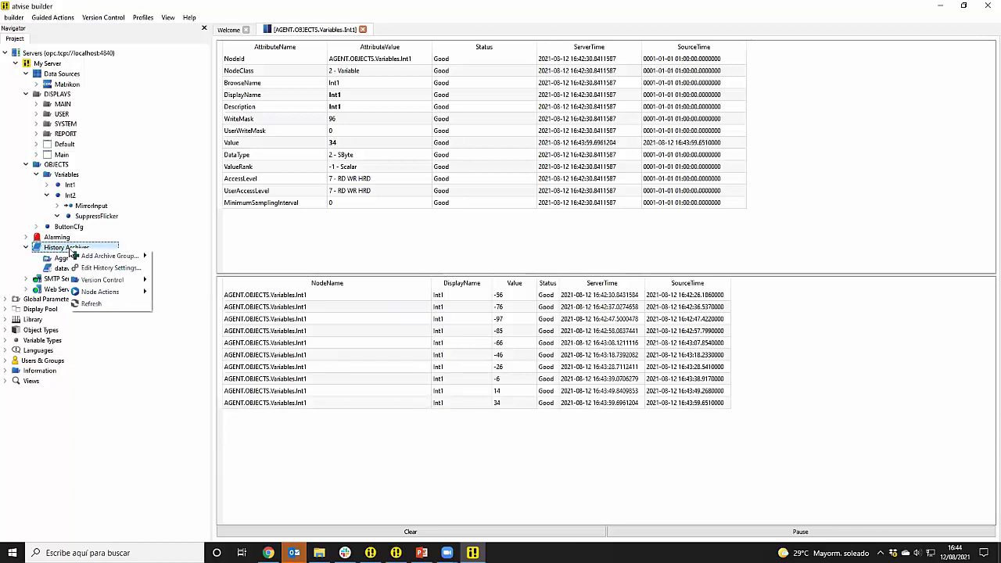
{"action": "mouse_move", "coordinate": [93, 256]}
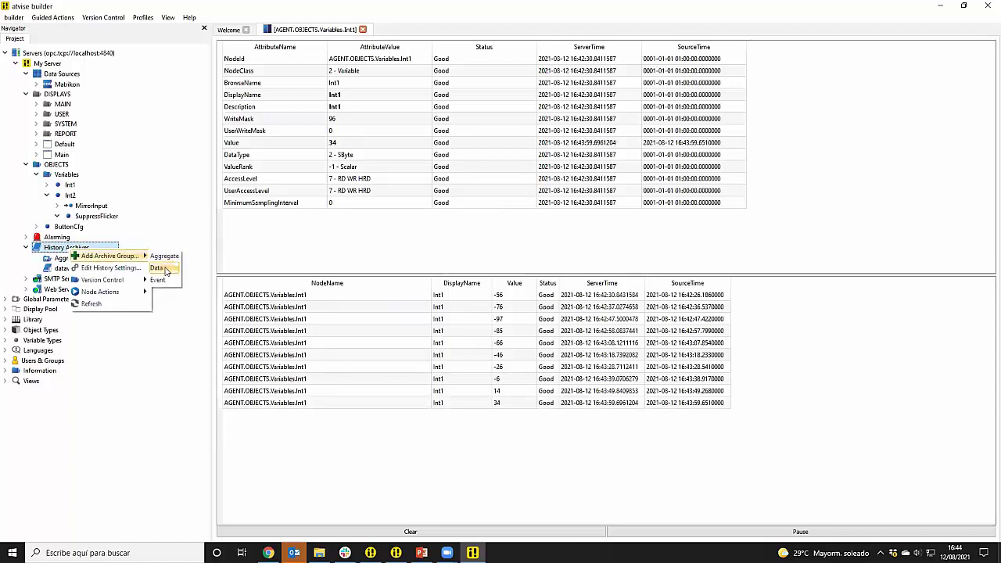
{"action": "left_click", "coordinate": [157, 269]}
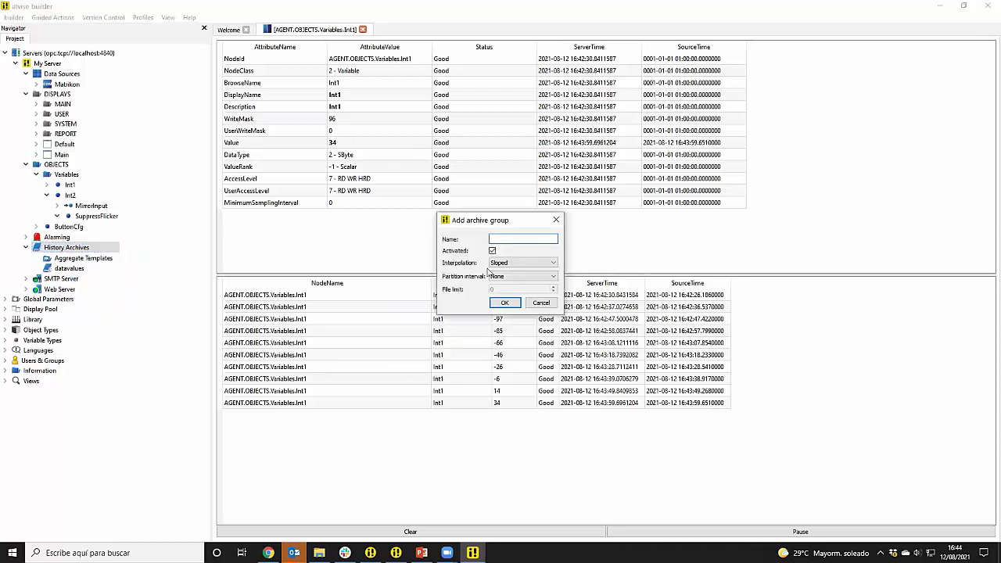
{"action": "type", "text": "DatosCrudo"}
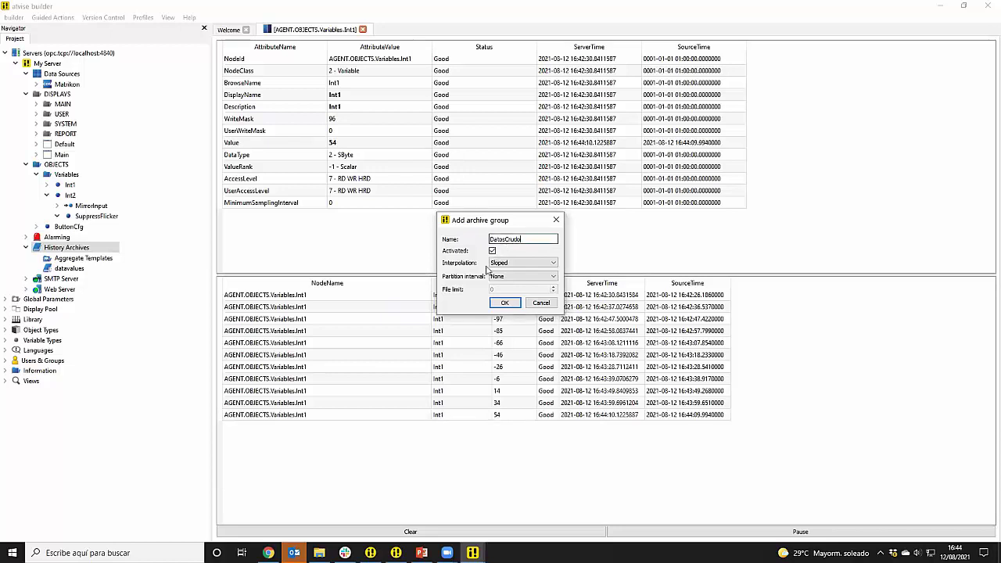
Give the new archive group a Daily partition interval and a file limit of 8, and create it.
{"action": "left_click", "coordinate": [552, 279]}
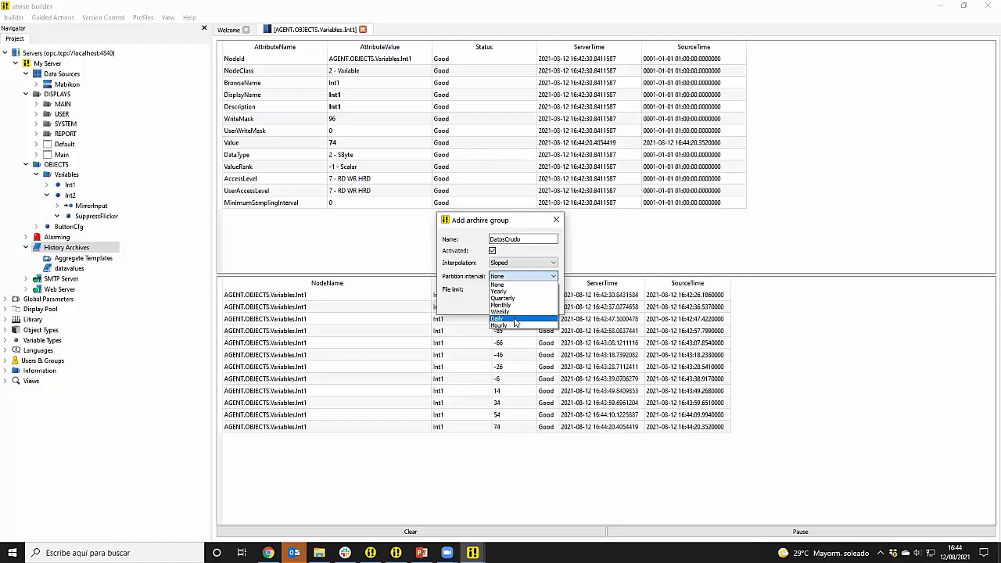
{"action": "left_click", "coordinate": [516, 320]}
{"action": "key", "text": "Tab"}
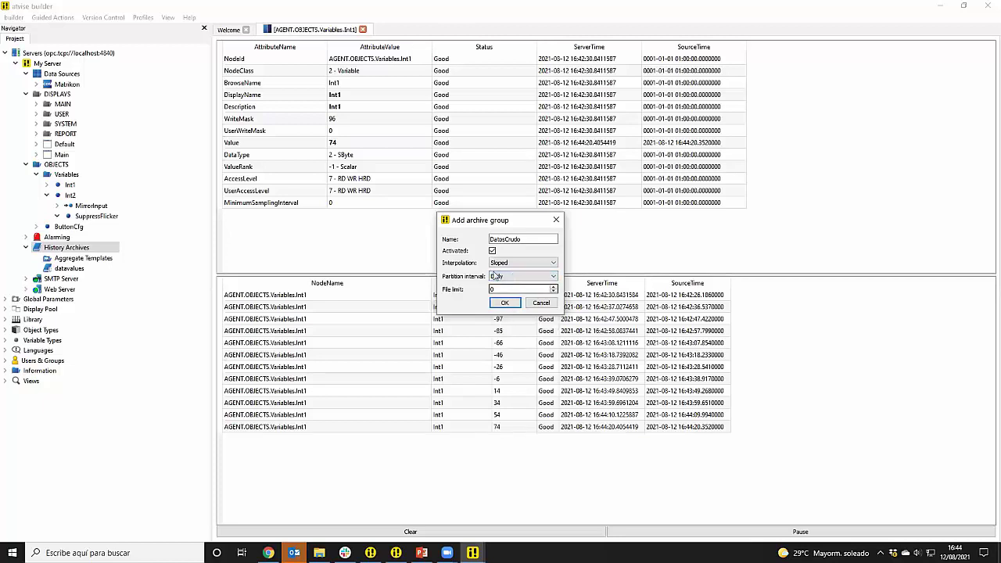
{"action": "type", "text": "8"}
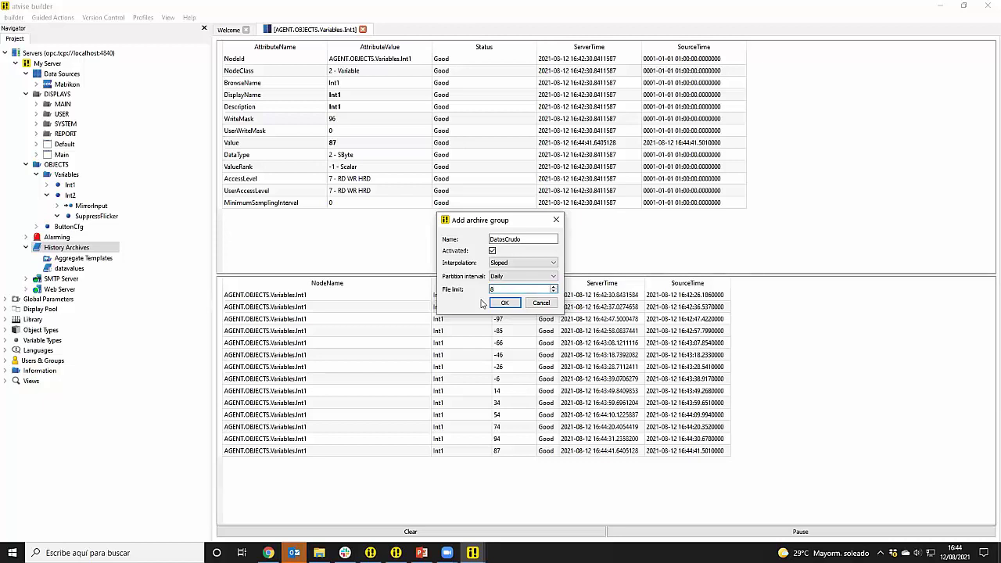
{"action": "left_click", "coordinate": [513, 276]}
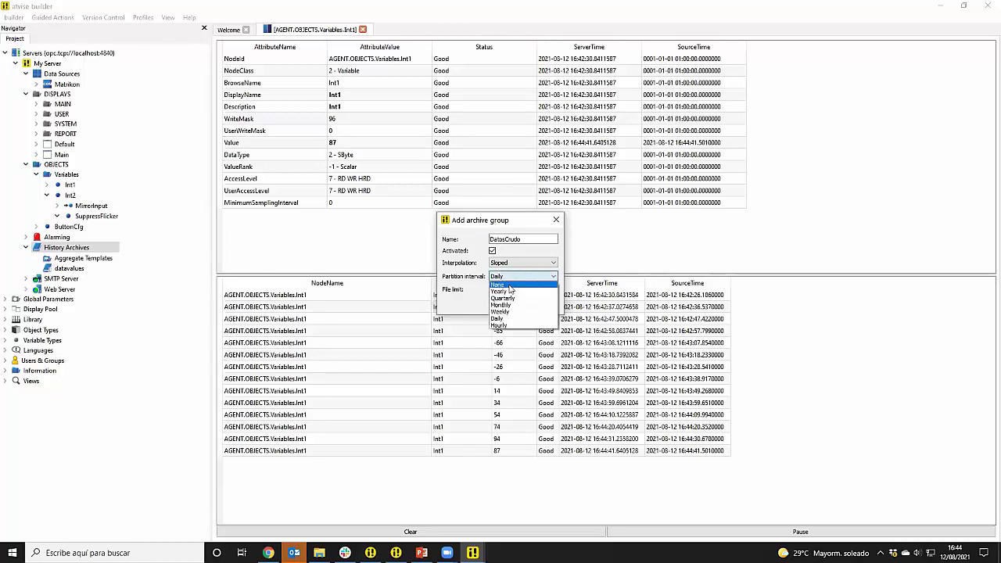
{"action": "left_click", "coordinate": [474, 281]}
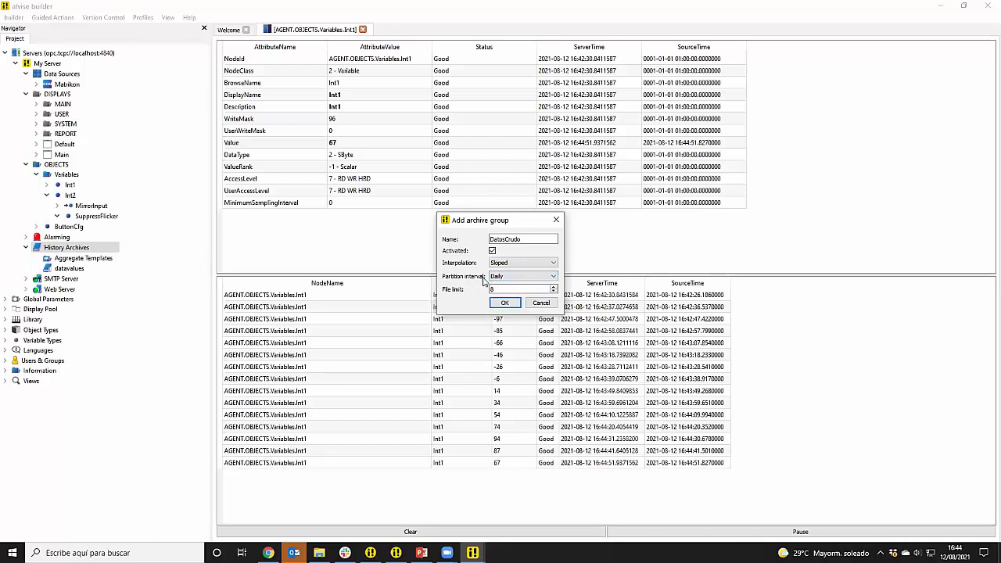
{"action": "key", "text": "shift+Tab"}
{"action": "left_click", "coordinate": [506, 304]}
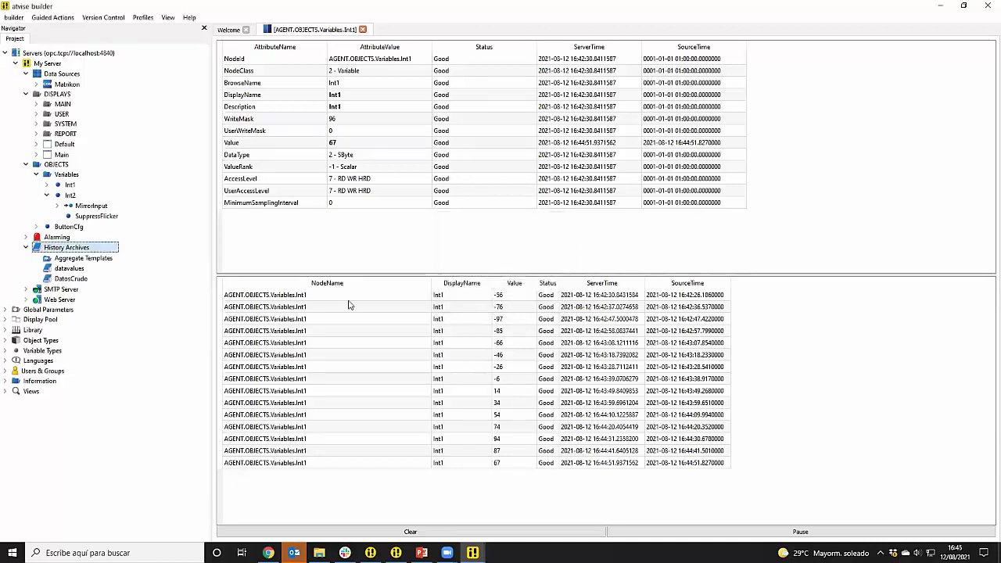
Historize the variables Int1 and Int2 together, with DatosCrudo as their raw archive.
{"action": "left_click", "coordinate": [72, 281]}
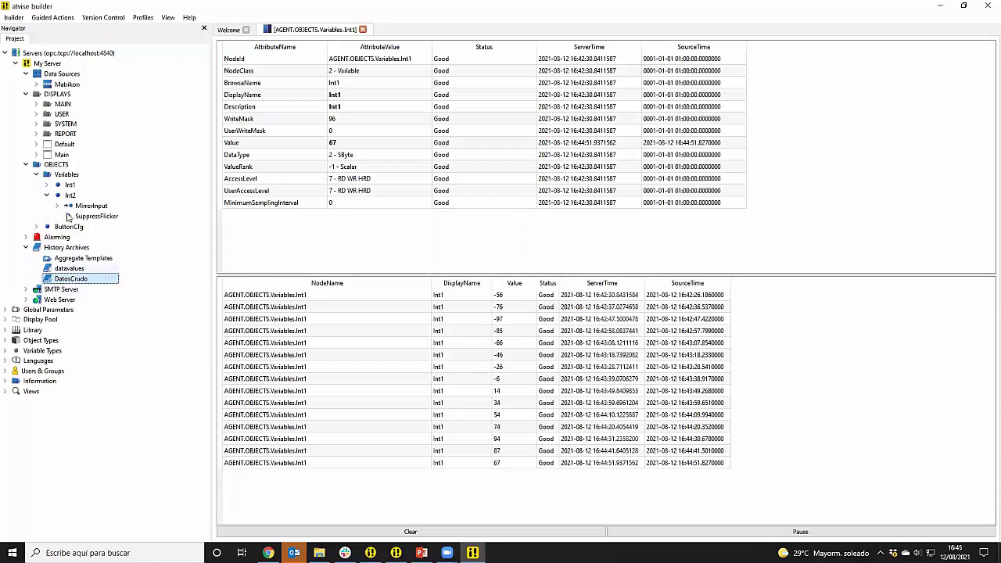
{"action": "left_click", "coordinate": [47, 194]}
{"action": "left_click", "coordinate": [70, 185]}
{"action": "left_click", "coordinate": [70, 194], "text": "ctrl"}
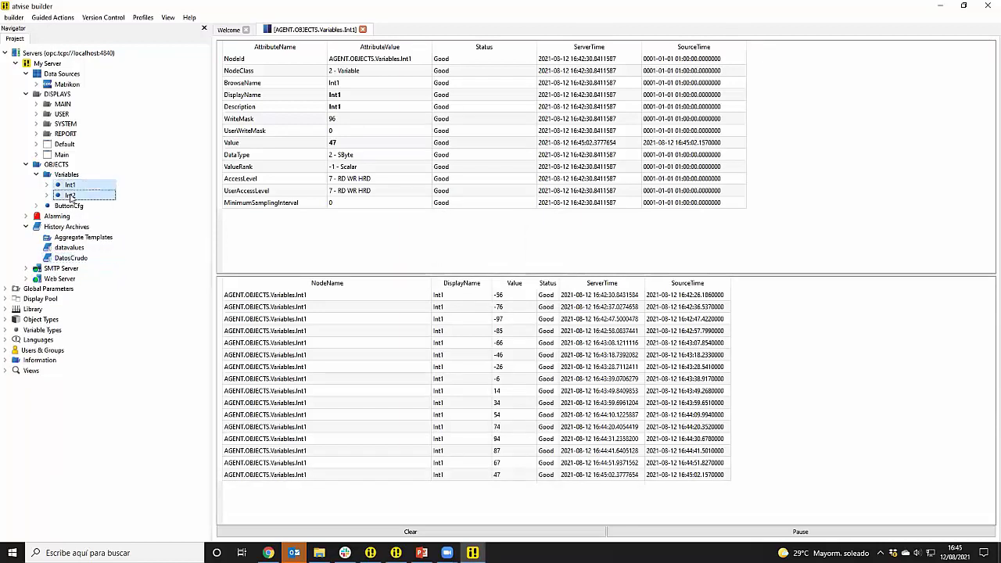
{"action": "right_click", "coordinate": [81, 188]}
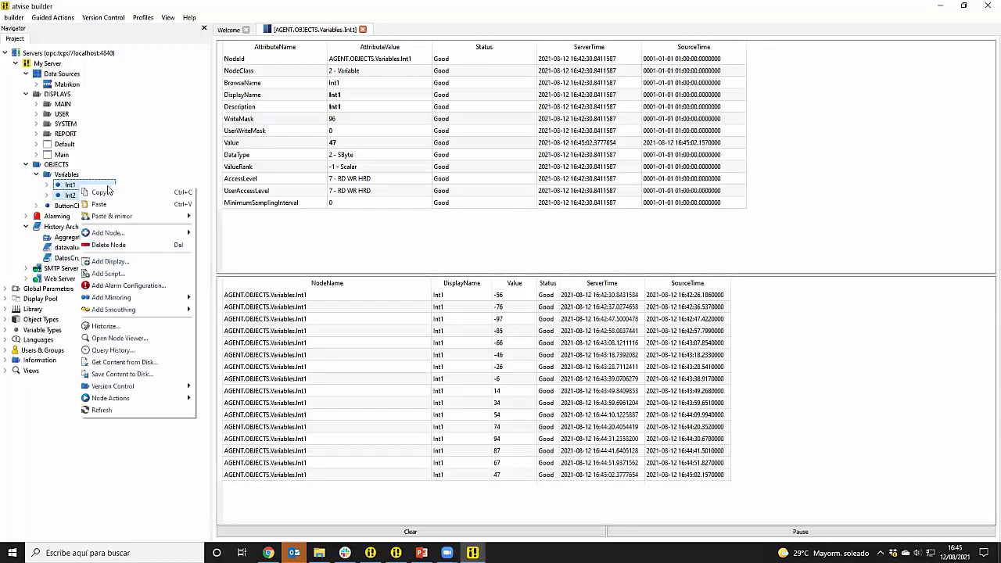
{"action": "left_click", "coordinate": [139, 326]}
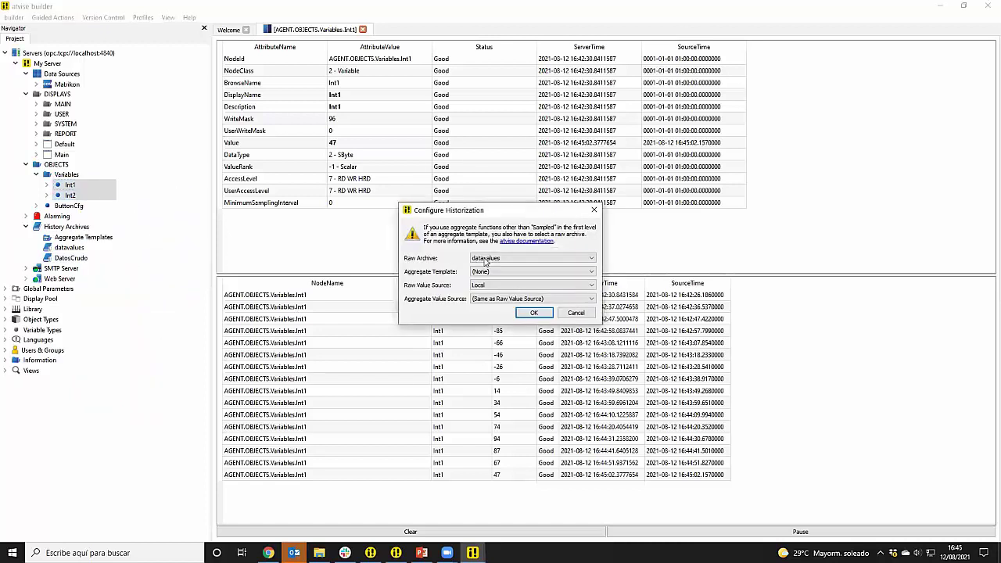
{"action": "left_click", "coordinate": [499, 258]}
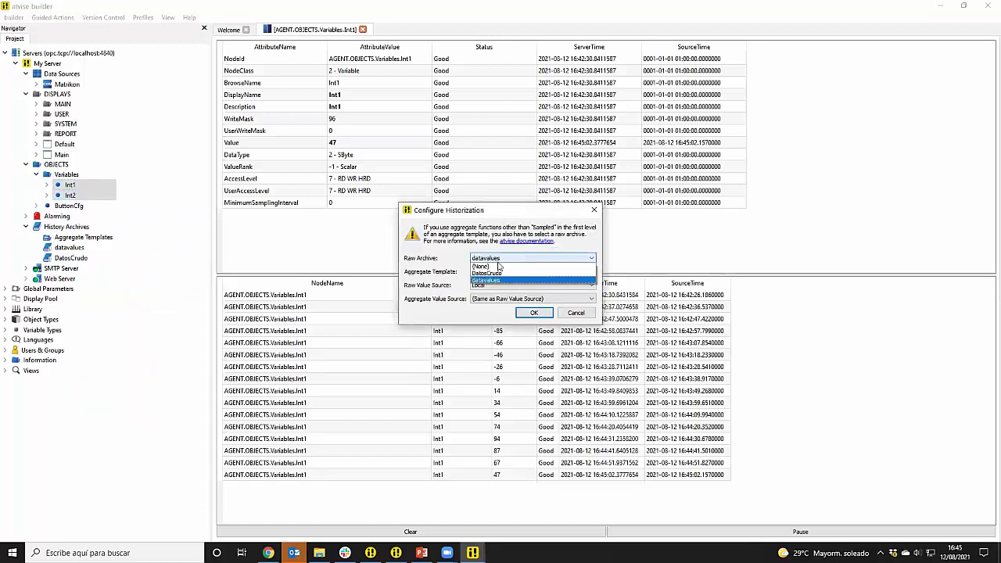
{"action": "left_click", "coordinate": [501, 274]}
{"action": "left_click", "coordinate": [528, 313]}
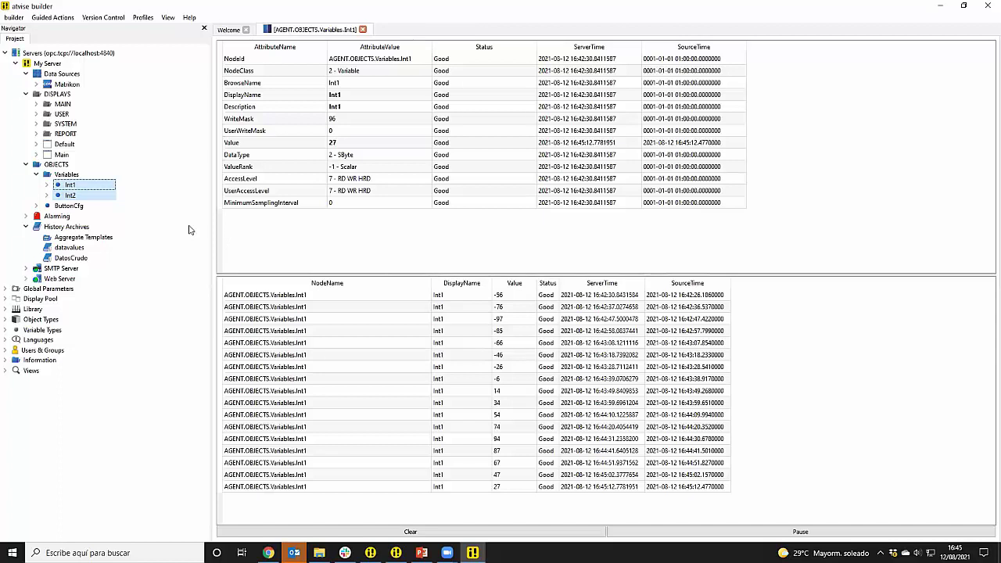
Examine the DatosCrudo files in File Explorer's database folder and the historian best-practices slide in PowerPoint, and return to atvise builder.
{"action": "left_click", "coordinate": [319, 553]}
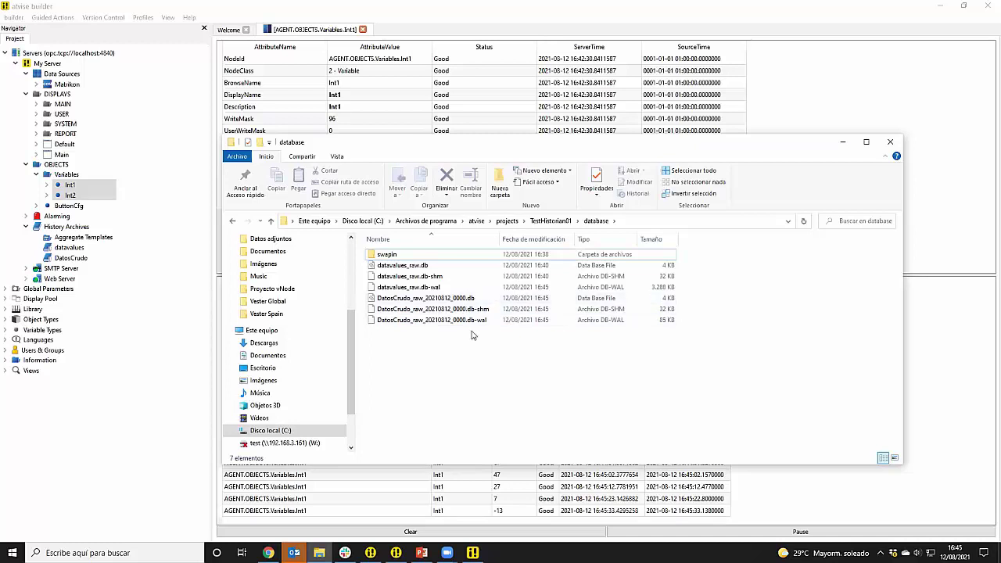
{"action": "left_click", "coordinate": [423, 552]}
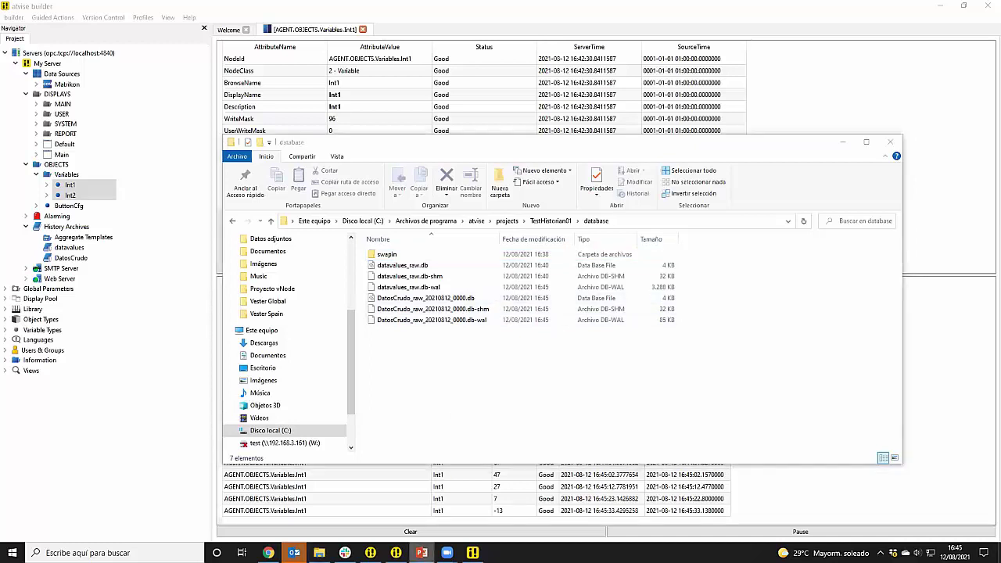
{"action": "left_click", "coordinate": [120, 296]}
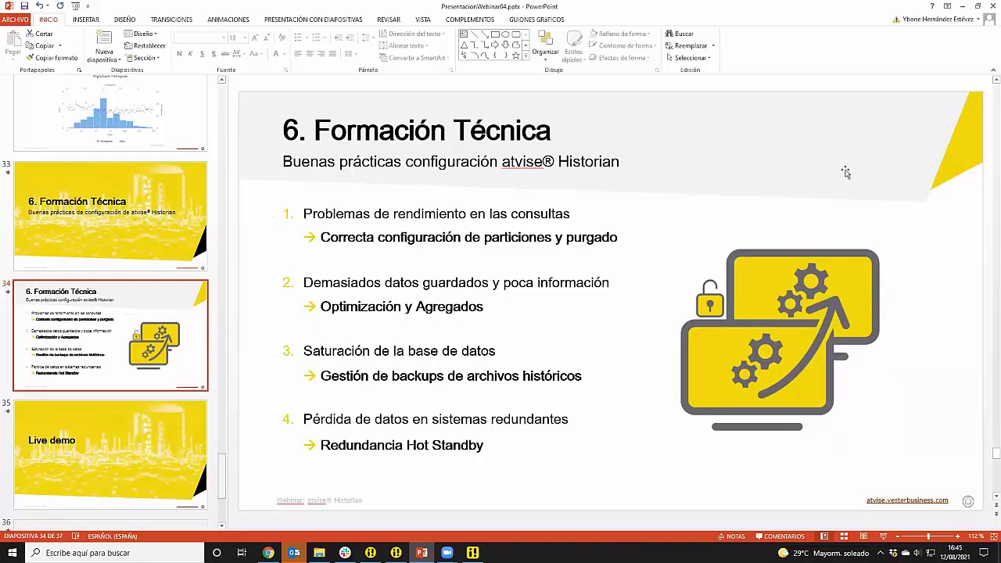
{"action": "left_click", "coordinate": [966, 11]}
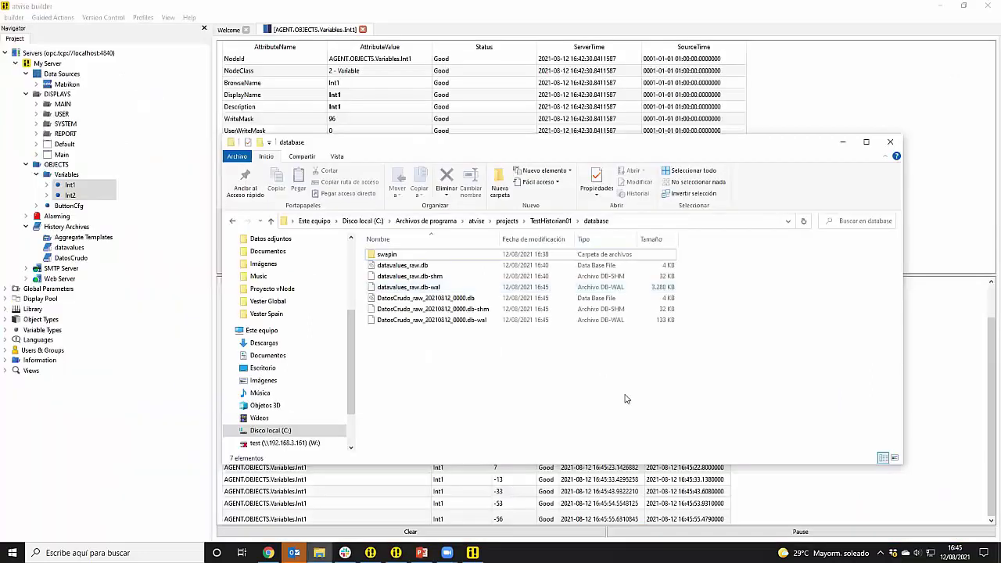
{"action": "left_click", "coordinate": [842, 149]}
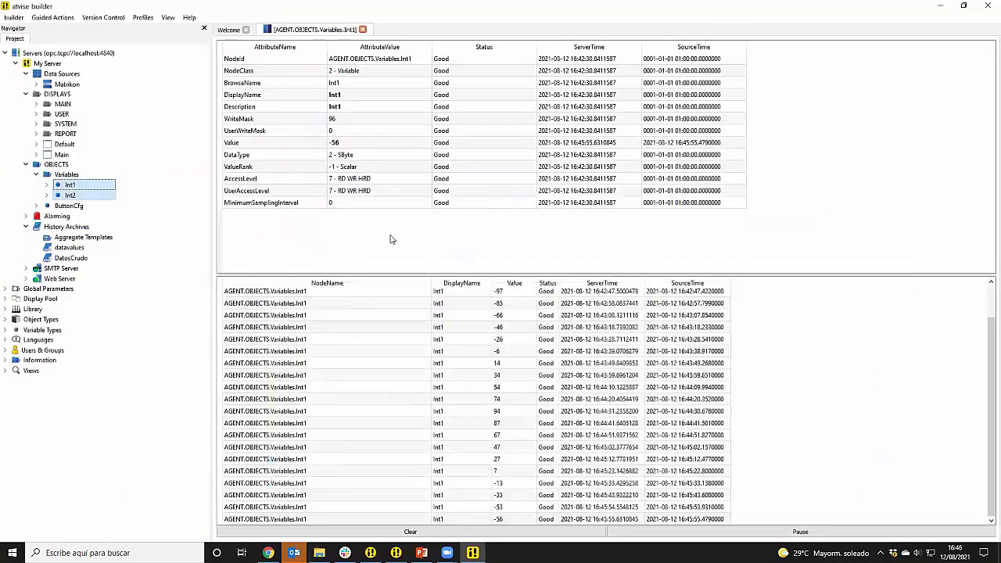
Close the Int1 node viewer and add an aggregate template named AT1 under History Archives.
{"action": "left_click", "coordinate": [363, 30]}
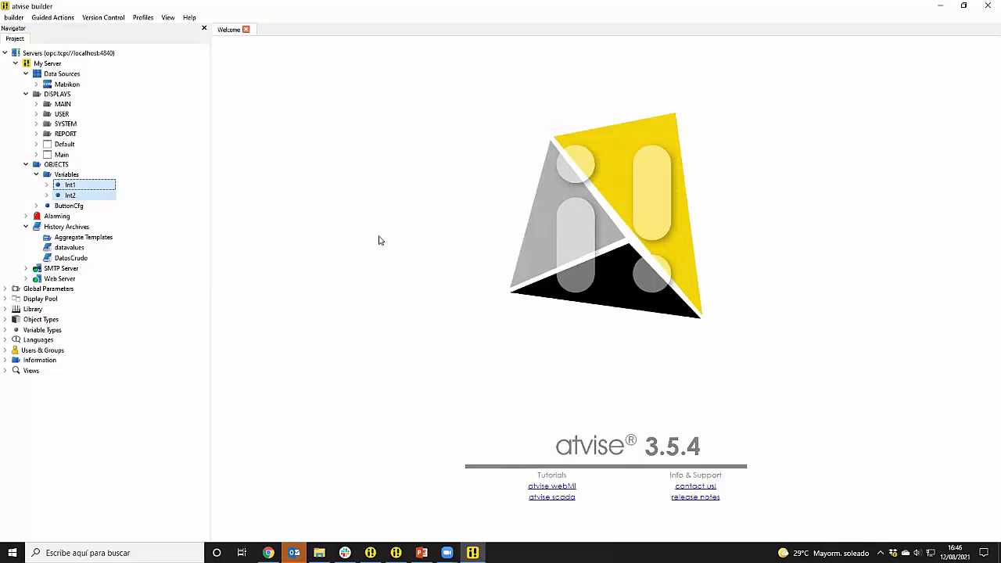
{"action": "left_click", "coordinate": [90, 195], "text": "ctrl"}
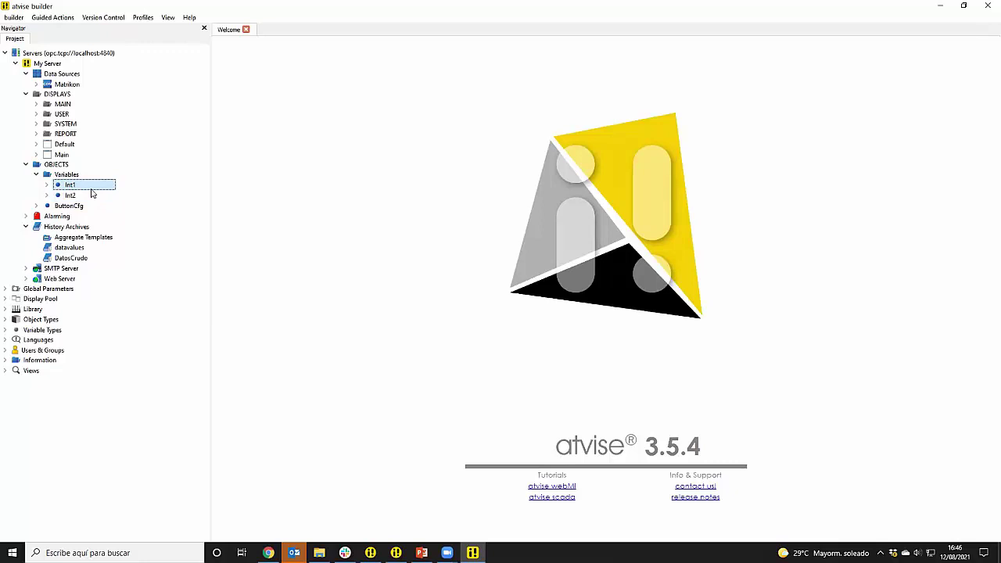
{"action": "left_click", "coordinate": [71, 239]}
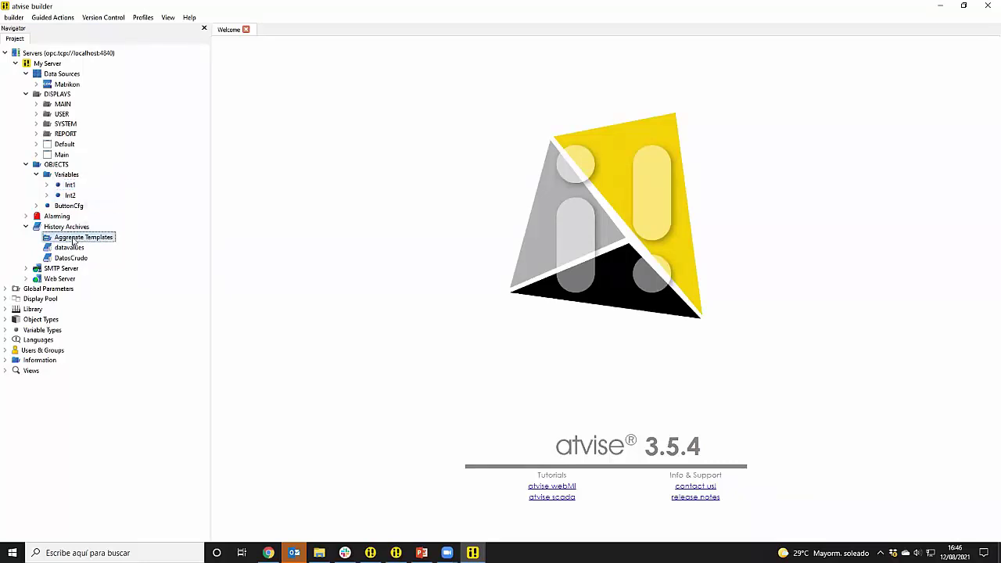
{"action": "right_click", "coordinate": [73, 241]}
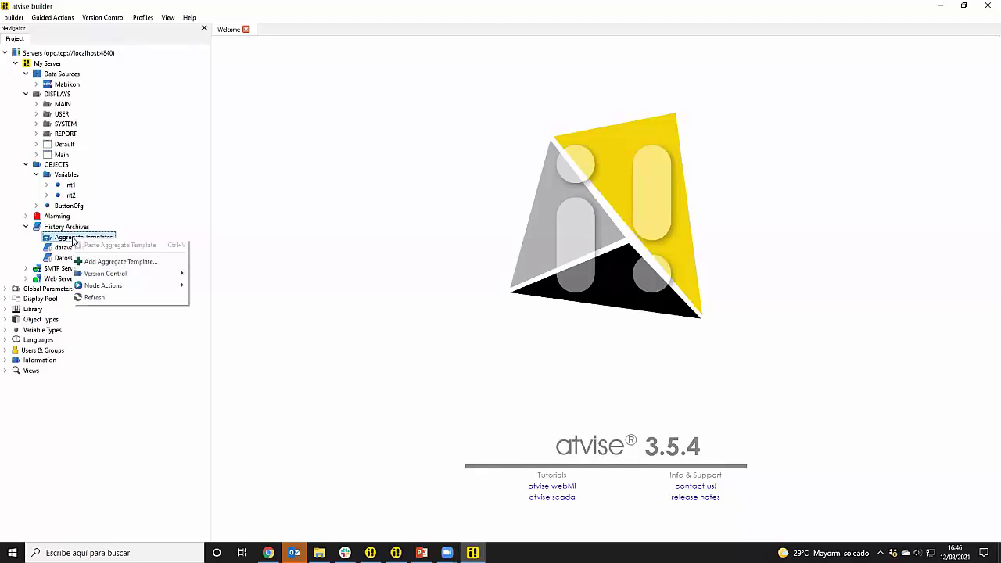
{"action": "left_click", "coordinate": [120, 261]}
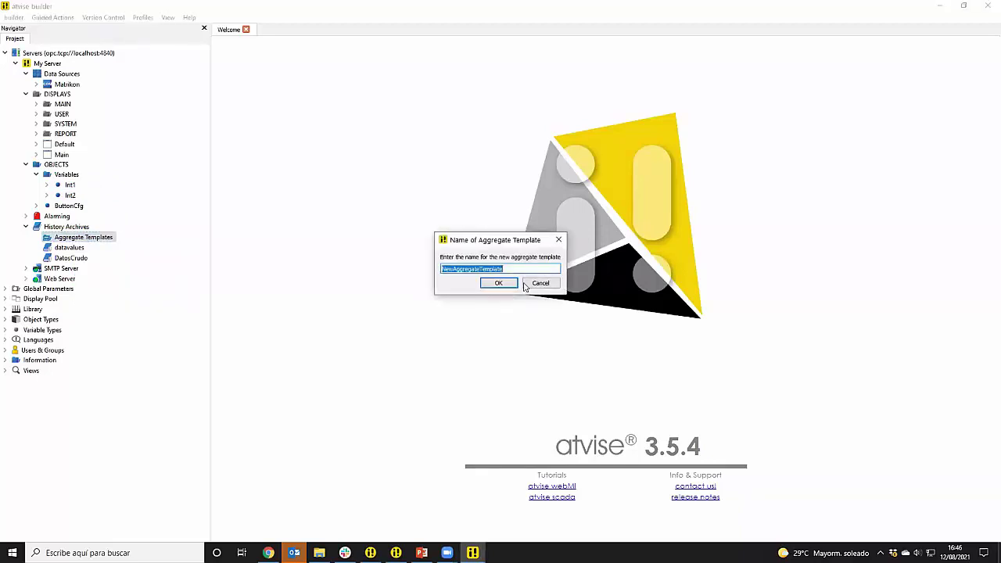
{"action": "type", "text": "AT1"}
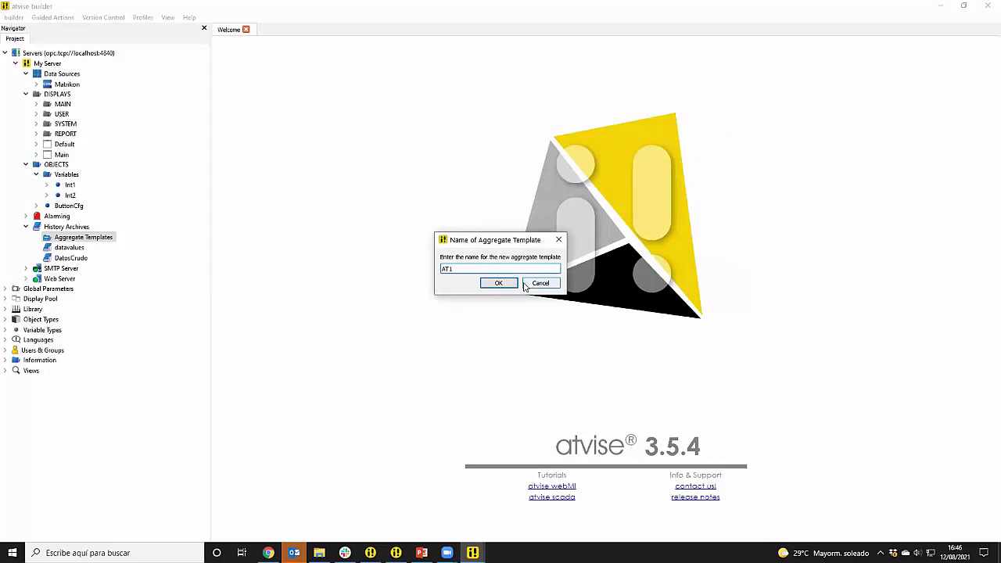
{"action": "key", "text": "Return"}
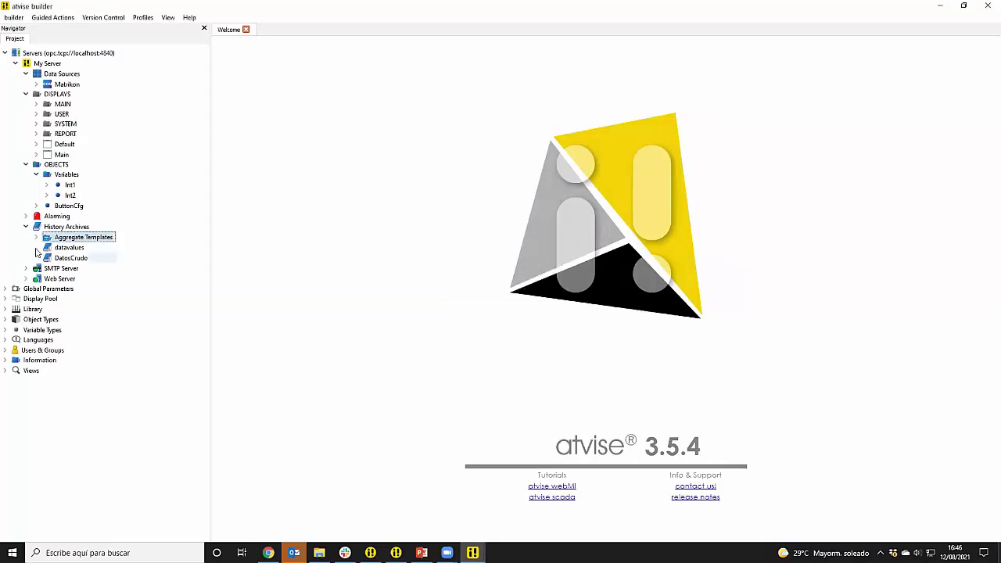
{"action": "right_click", "coordinate": [69, 249]}
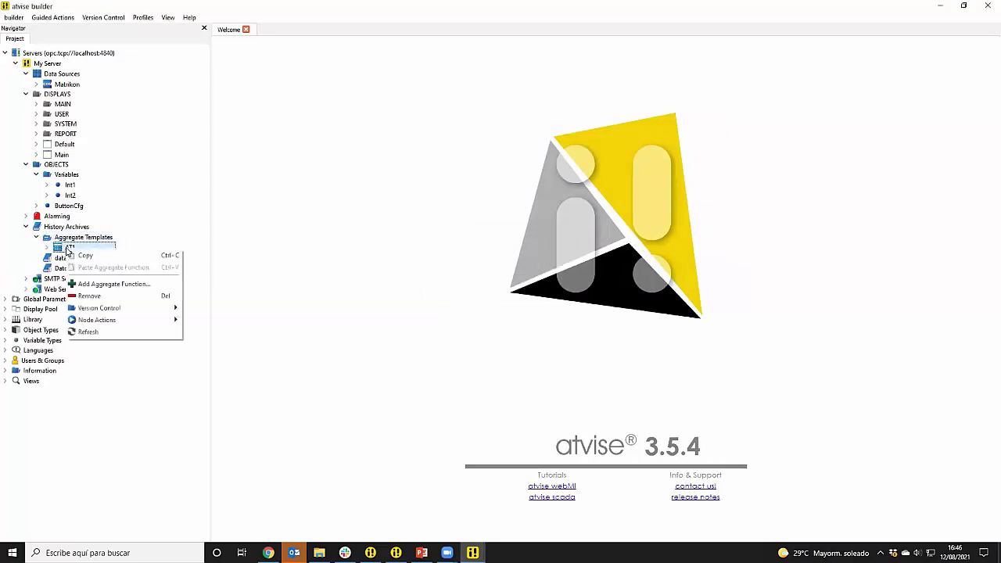
{"action": "left_click", "coordinate": [114, 284]}
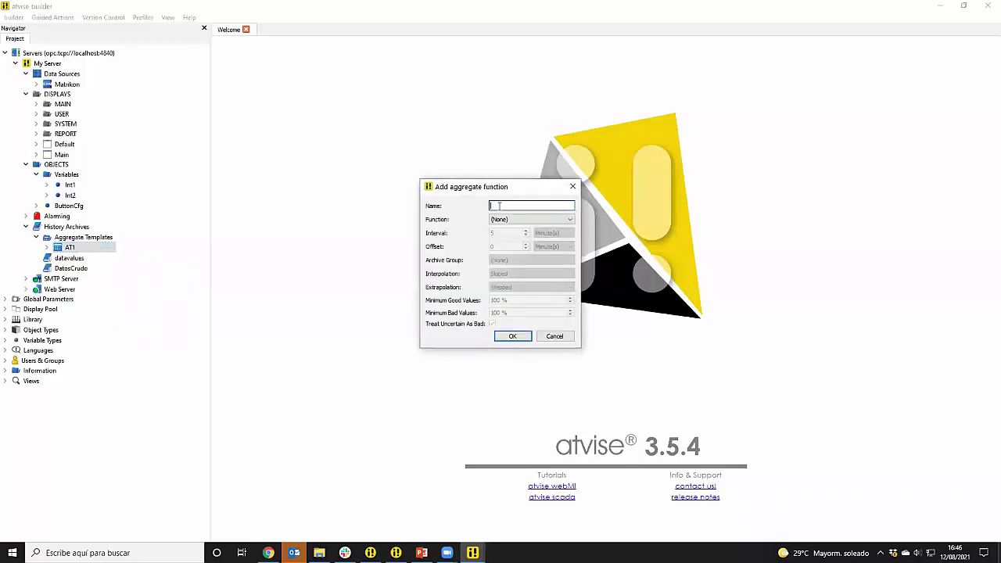
{"action": "type", "text": "avg1h"}
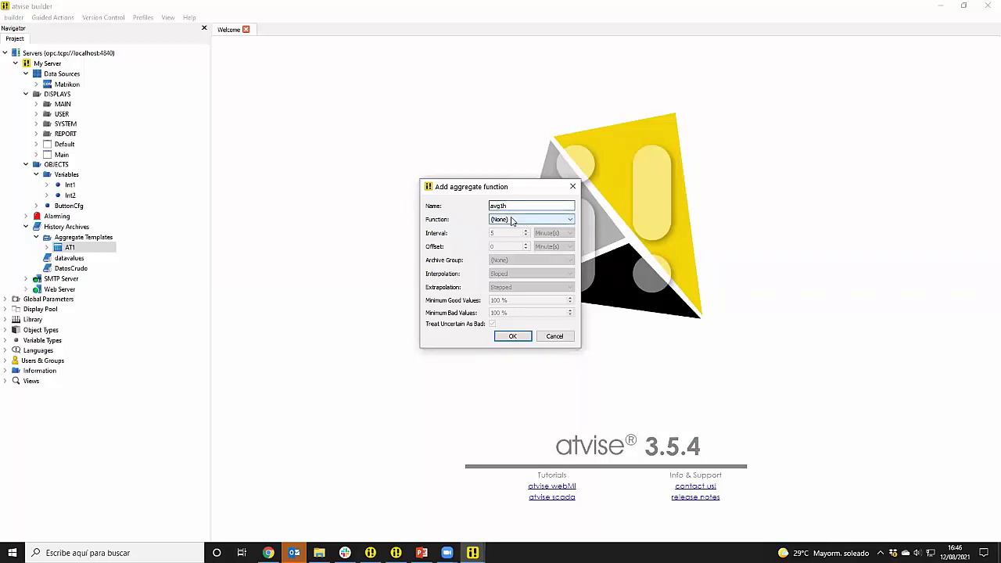
{"action": "left_click", "coordinate": [570, 220]}
{"action": "mouse_move", "coordinate": [569, 239]}
{"action": "left_mouse_down"}
{"action": "mouse_move", "coordinate": [575, 287]}
{"action": "mouse_move", "coordinate": [571, 235]}
{"action": "left_mouse_up"}
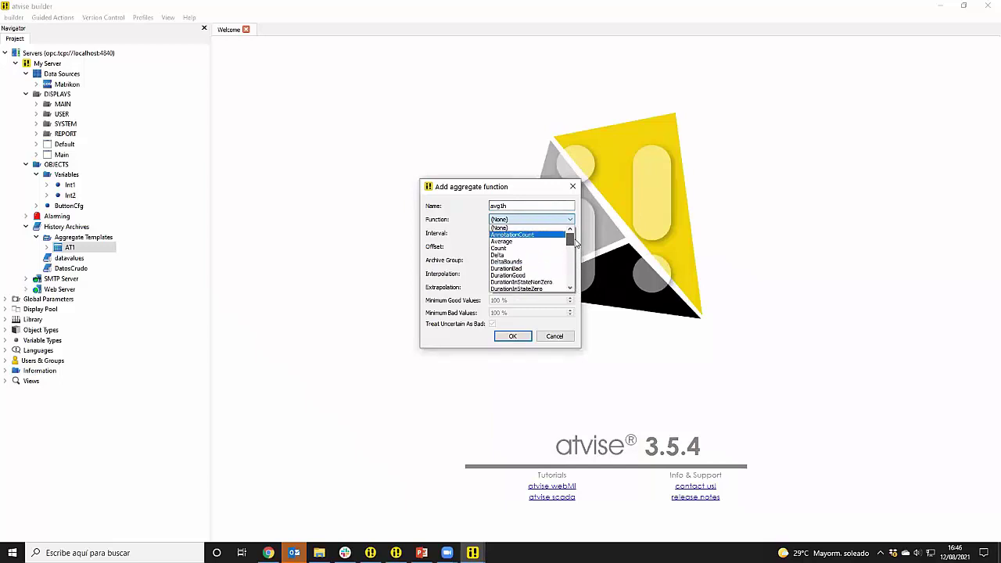
{"action": "left_click", "coordinate": [528, 241]}
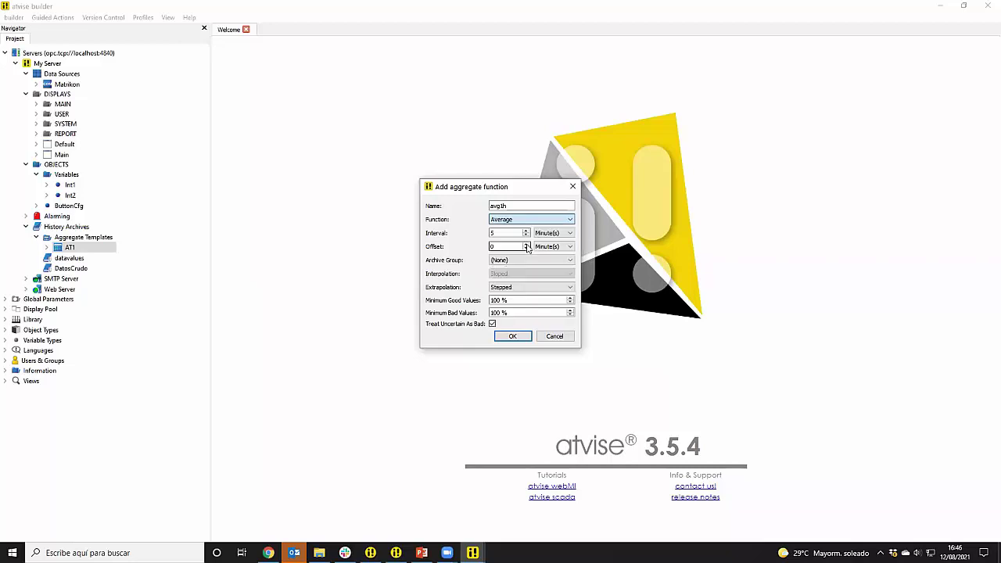
{"action": "double_click", "coordinate": [499, 236]}
{"action": "type", "text": "1"}
{"action": "left_click", "coordinate": [570, 234]}
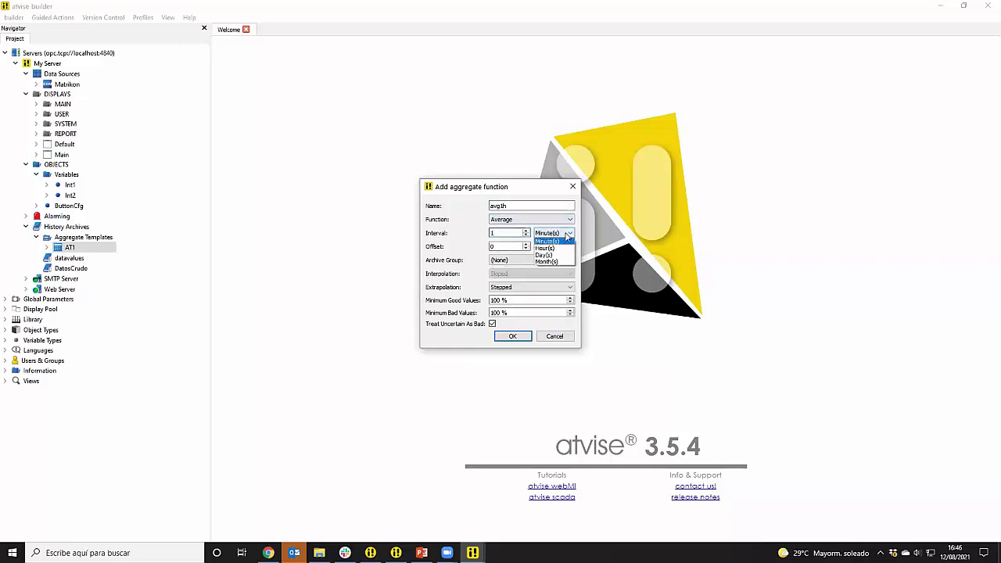
{"action": "left_click", "coordinate": [551, 252]}
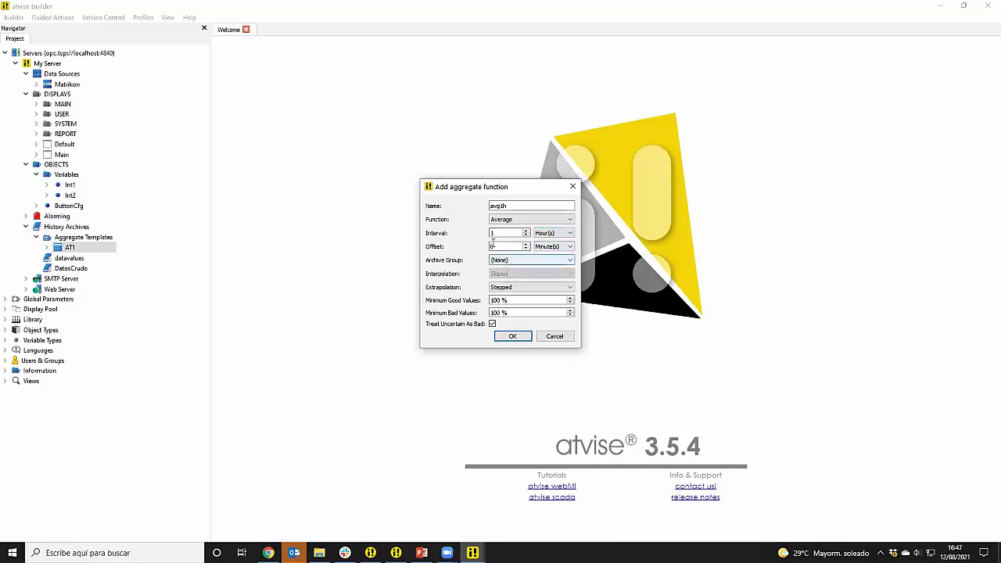
{"action": "left_click", "coordinate": [508, 261]}
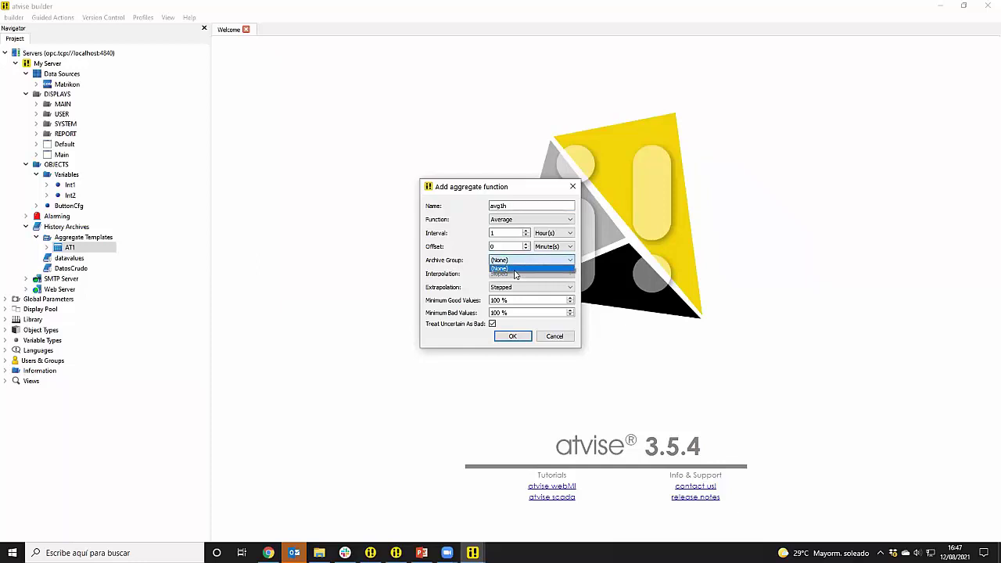
{"action": "left_click", "coordinate": [493, 268]}
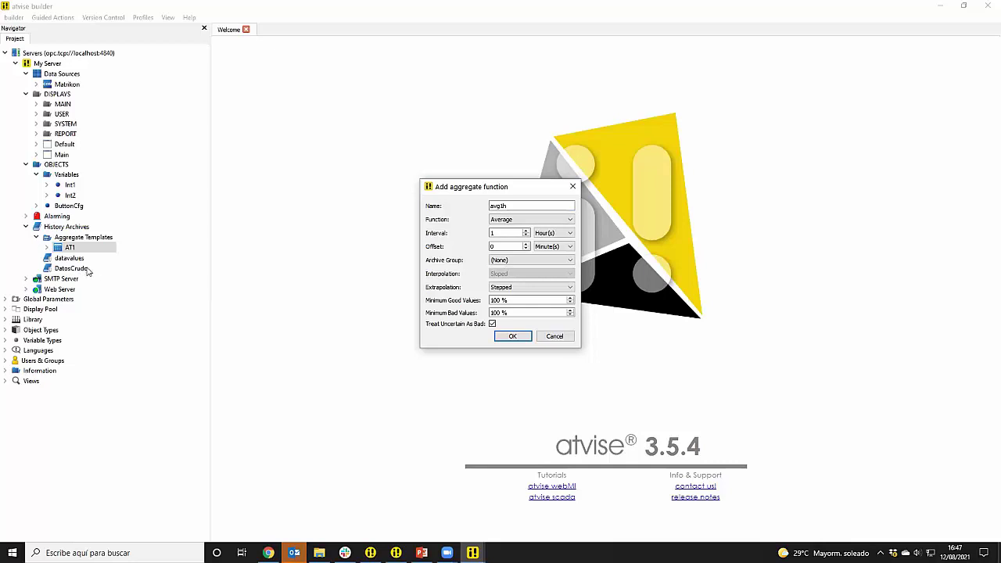
{"action": "left_click", "coordinate": [555, 337]}
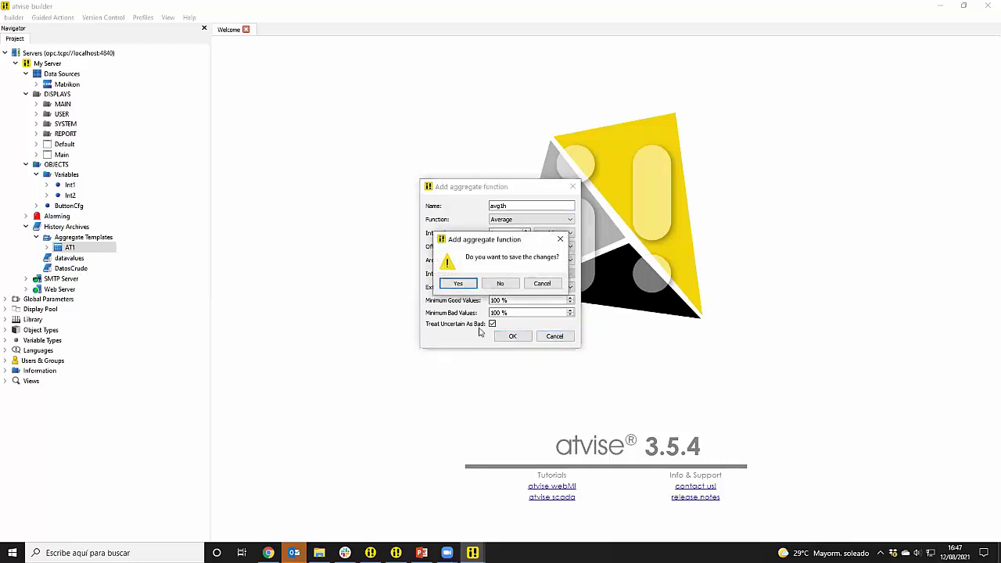
{"action": "left_click", "coordinate": [493, 285]}
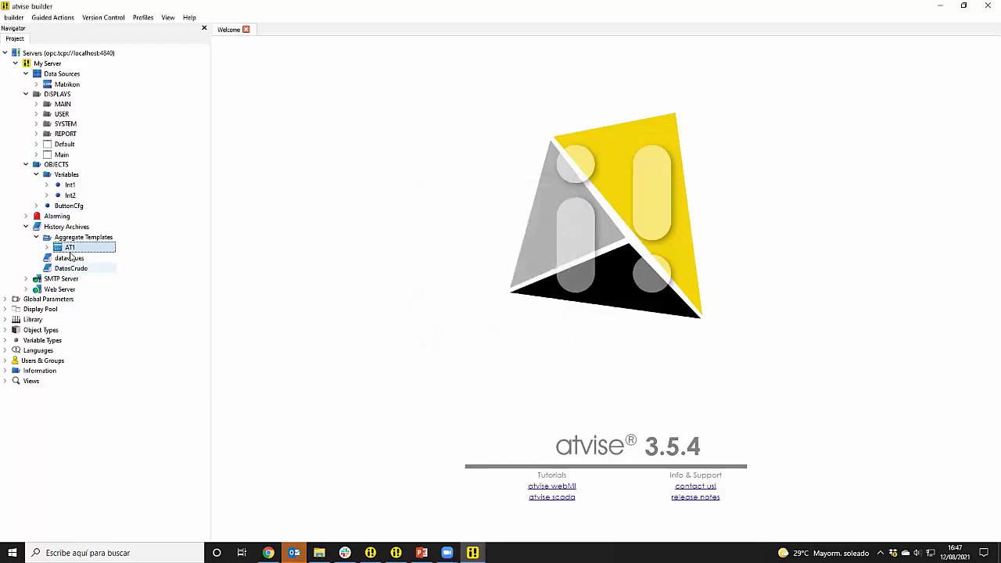
Start a new Aggregate archive group under History Archives and name it Calculos.
{"action": "left_click", "coordinate": [70, 227]}
{"action": "right_click", "coordinate": [70, 228]}
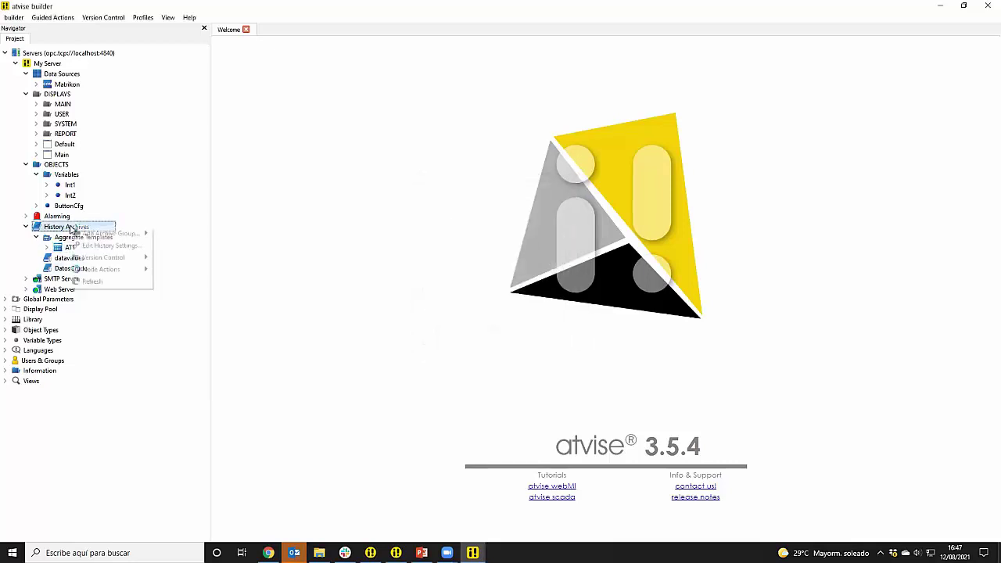
{"action": "mouse_move", "coordinate": [119, 236]}
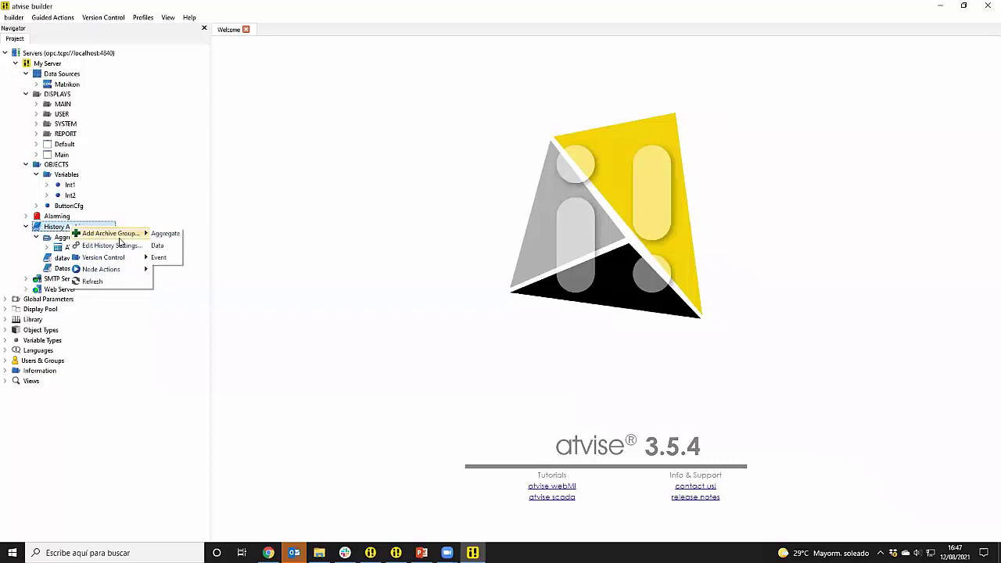
{"action": "left_click", "coordinate": [166, 234]}
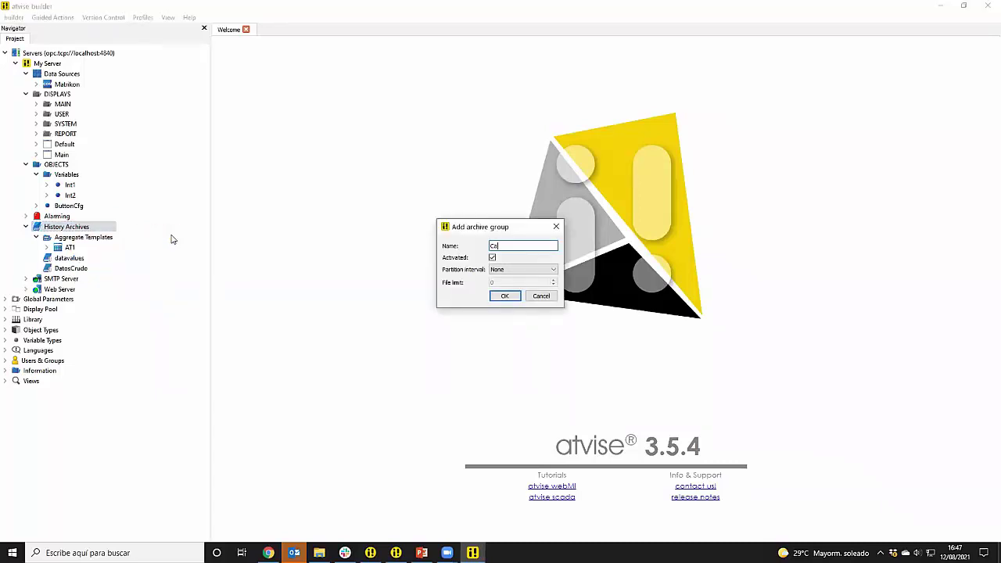
{"action": "key", "text": "BackSpace"}
{"action": "key", "text": "BackSpace"}
{"action": "type", "text": "Calculos"}
Give the Calculos archive group a Daily partition interval and a file limit of 8, and create it.
{"action": "left_click", "coordinate": [503, 270]}
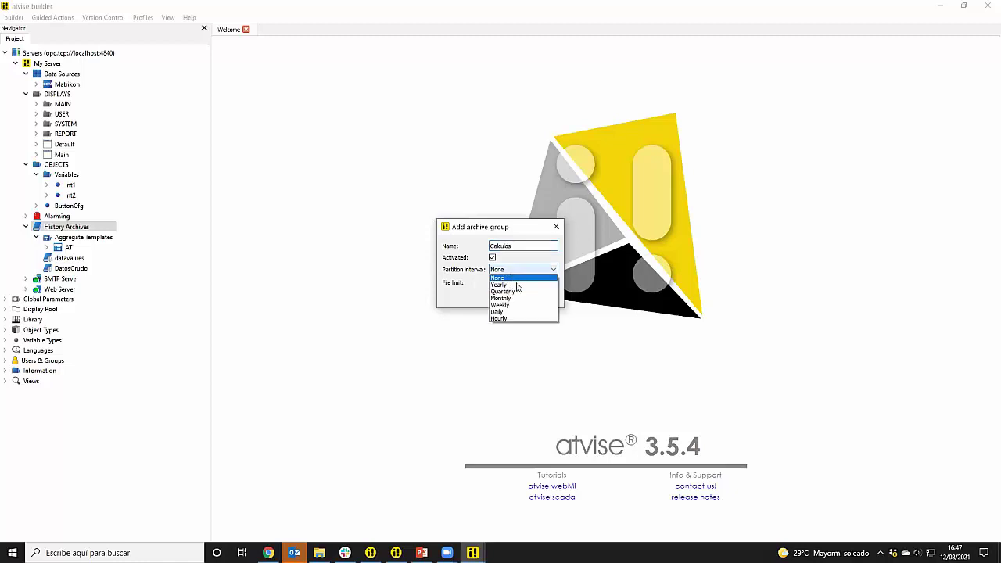
{"action": "left_click", "coordinate": [500, 287]}
{"action": "left_click", "coordinate": [501, 284]}
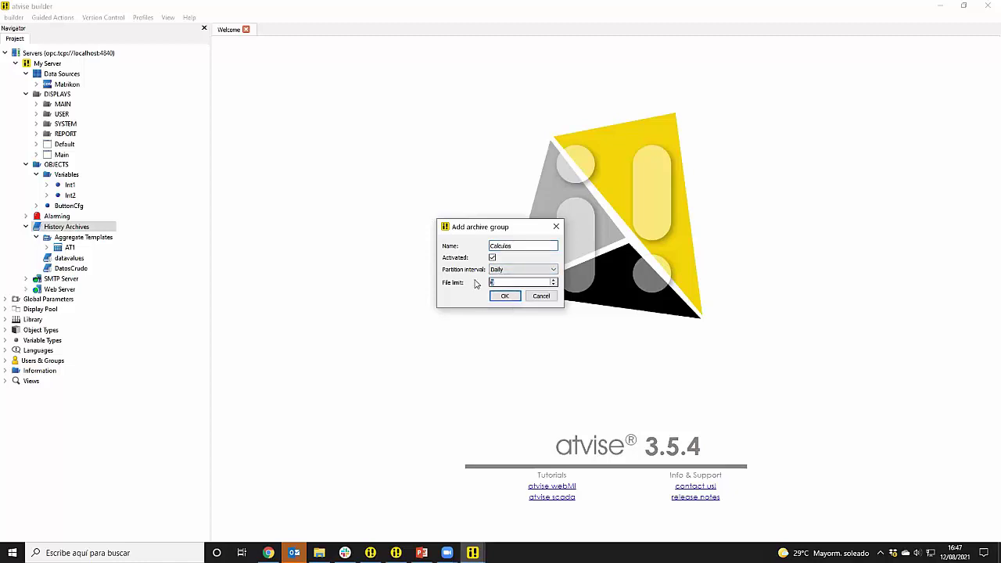
{"action": "left_click_drag", "start_coordinate": [479, 283], "coordinate": [514, 285]}
{"action": "type", "text": "8"}
{"action": "key", "text": "ctrl+a"}
{"action": "key", "text": "Tab"}
{"action": "key", "text": "Tab"}
{"action": "key", "text": "Tab"}
{"action": "key", "text": "Tab"}
{"action": "key", "text": "Tab"}
{"action": "key", "text": "Tab"}
{"action": "left_click", "coordinate": [505, 295]}
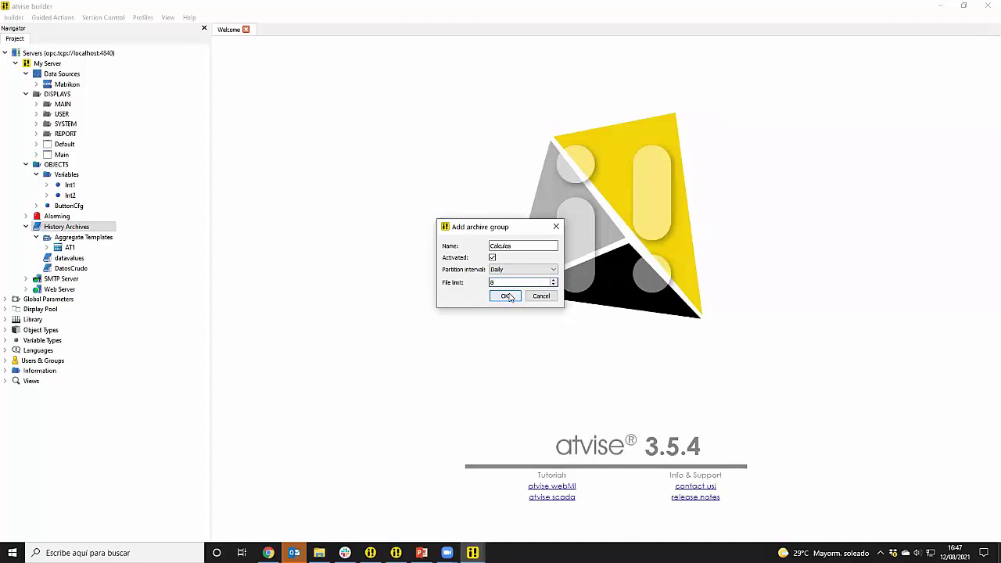
Start a new aggregate function named avg1h in template AT1, using the Average function.
{"action": "left_click", "coordinate": [53, 248]}
{"action": "right_click", "coordinate": [83, 253]}
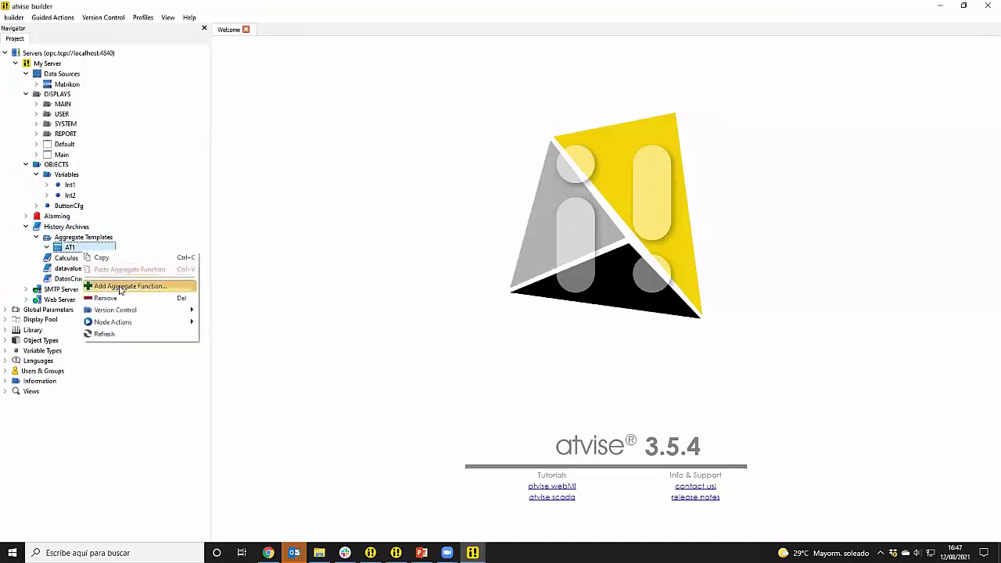
{"action": "left_click", "coordinate": [109, 287]}
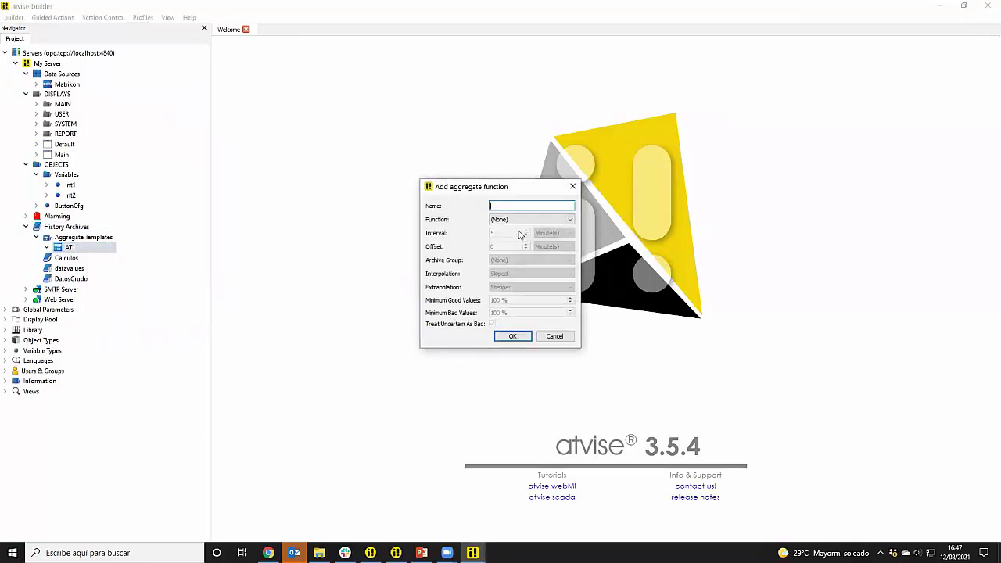
{"action": "left_click", "coordinate": [524, 220]}
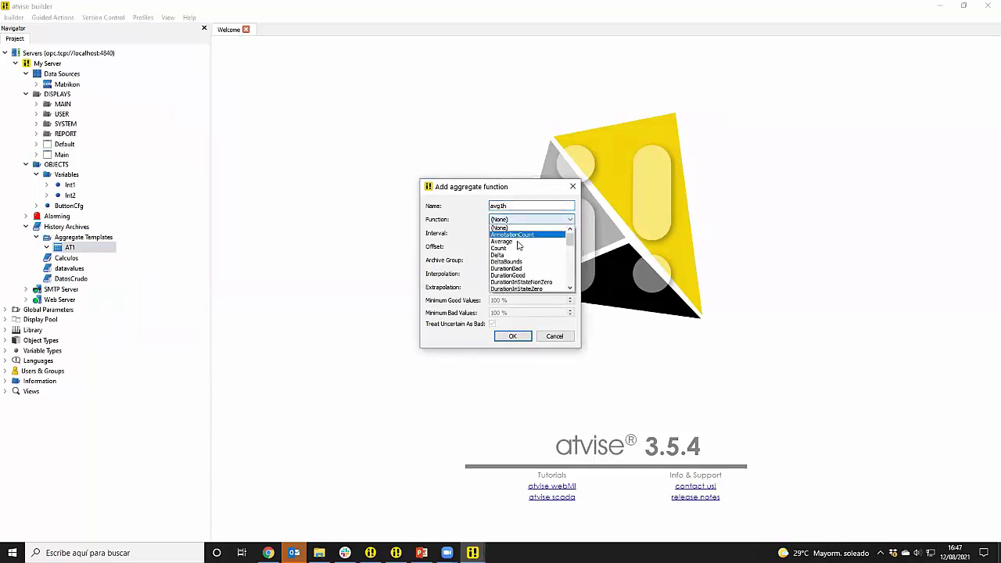
{"action": "left_click", "coordinate": [513, 239]}
Give avg1h an interval of 1 hour, assign it to archive group Calculos, and create it.
{"action": "type", "text": "1"}
{"action": "left_click", "coordinate": [554, 233]}
{"action": "left_click", "coordinate": [548, 247]}
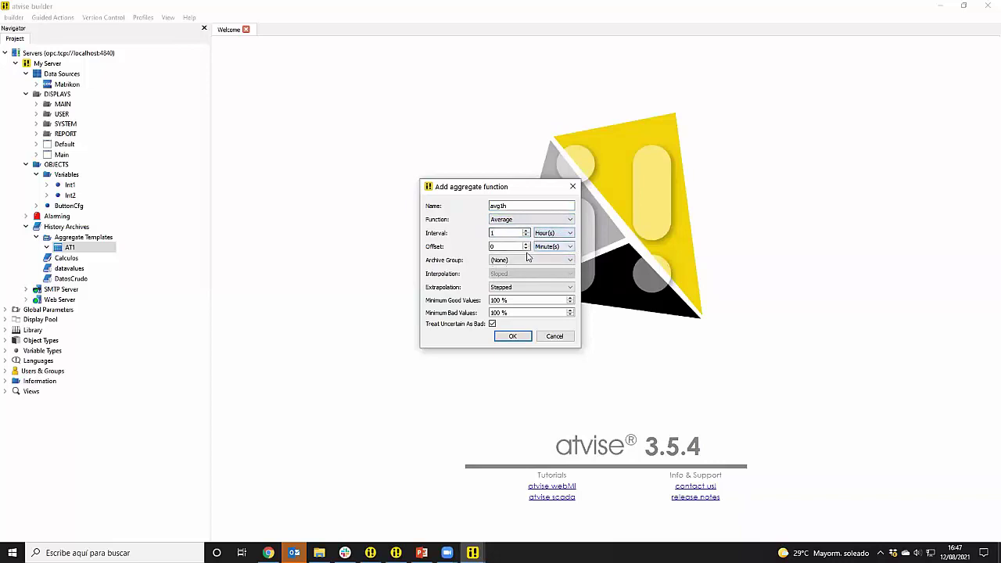
{"action": "left_click", "coordinate": [520, 261]}
{"action": "left_click", "coordinate": [517, 275]}
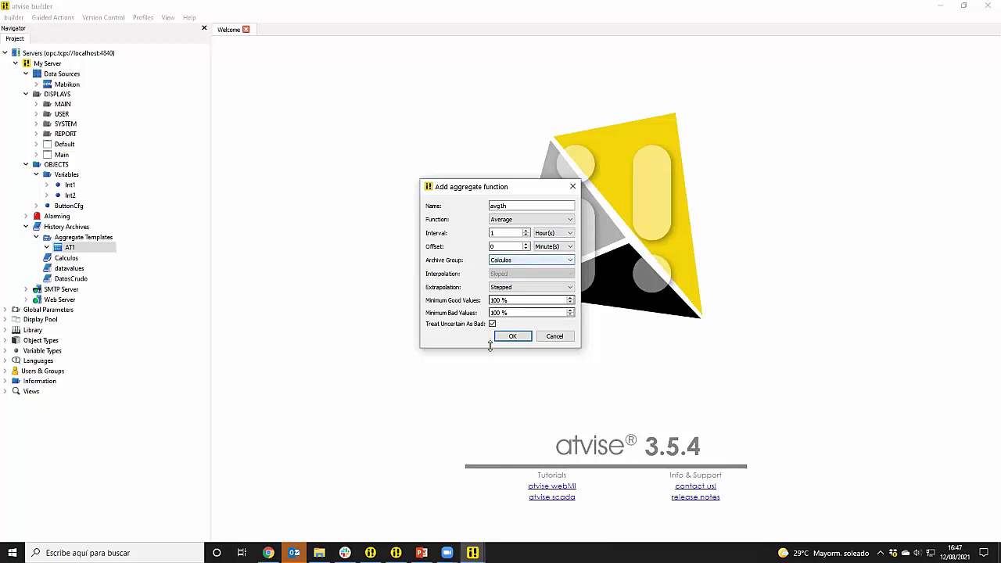
{"action": "left_click", "coordinate": [523, 337]}
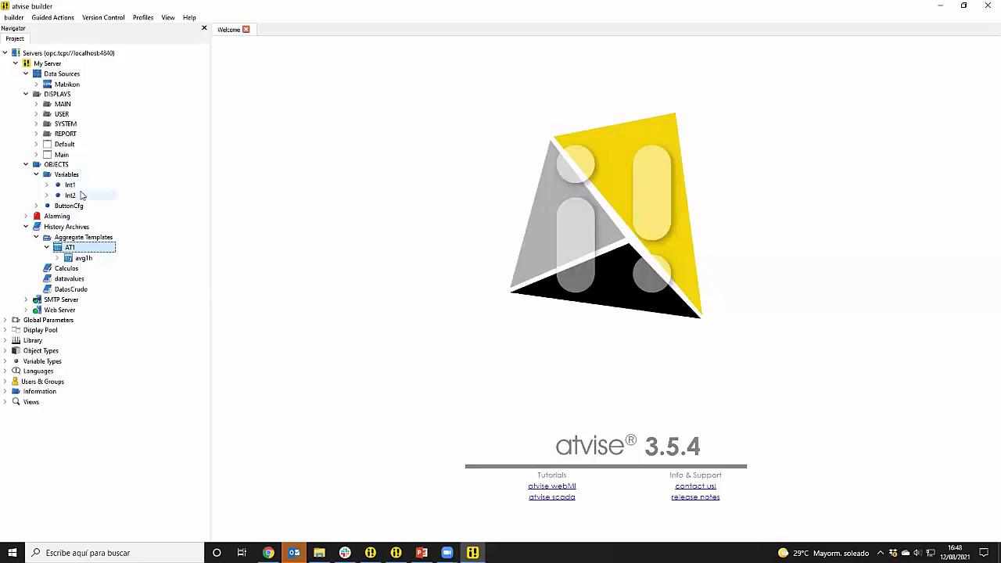
Start another aggregate function in template AT1 named max1h, using the Maximum function.
{"action": "right_click", "coordinate": [77, 250]}
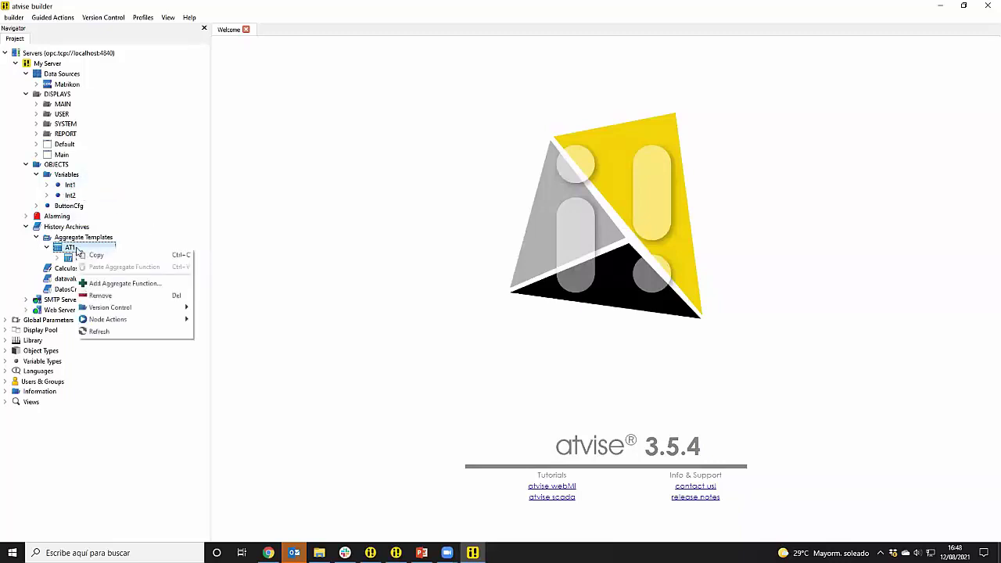
{"action": "left_click", "coordinate": [135, 284]}
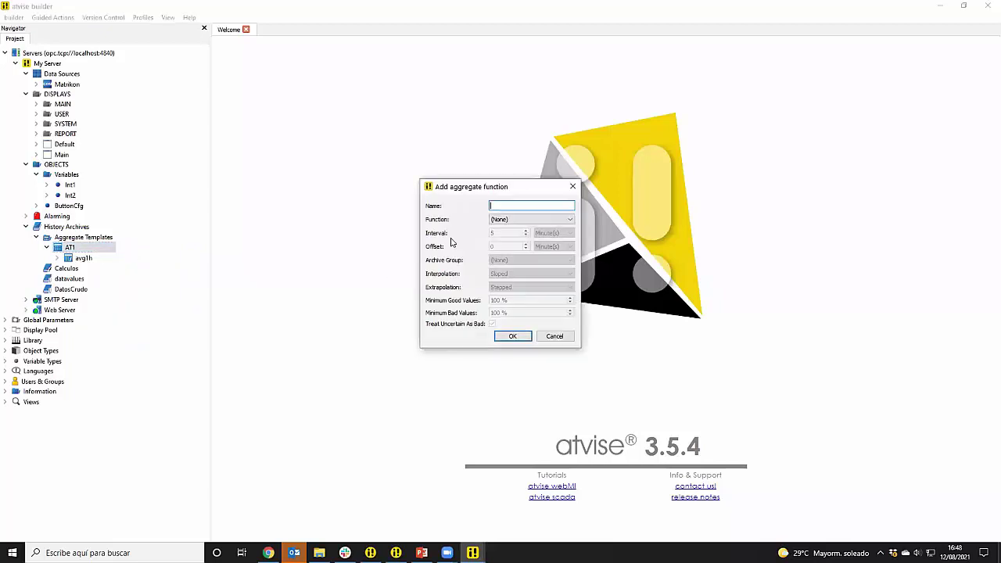
{"action": "type", "text": "max1h"}
{"action": "left_click", "coordinate": [530, 222]}
{"action": "key", "text": "m"}
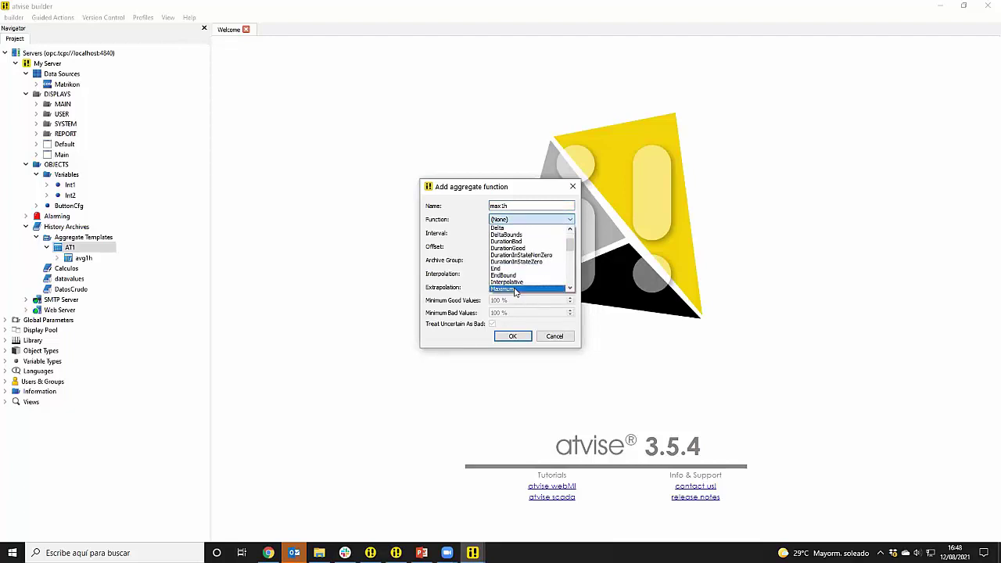
{"action": "left_click", "coordinate": [518, 289]}
Set the max1h interval to 1 hour with Calculos as its archive group, and create the function.
{"action": "double_click", "coordinate": [492, 233]}
{"action": "type", "text": "1"}
{"action": "left_click", "coordinate": [554, 234]}
{"action": "left_click", "coordinate": [541, 257]}
{"action": "left_click", "coordinate": [518, 265]}
{"action": "left_click", "coordinate": [509, 273]}
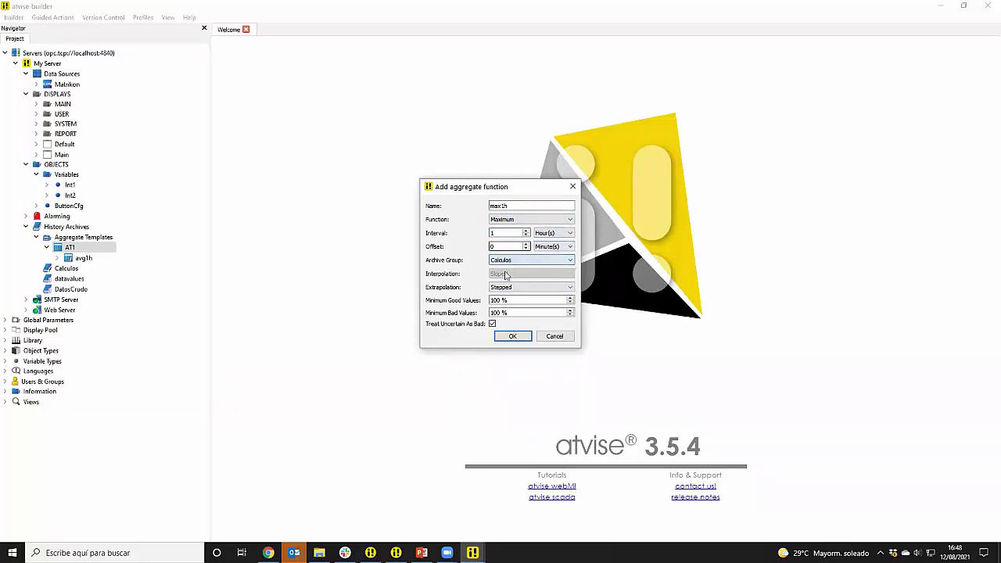
{"action": "left_click", "coordinate": [514, 337]}
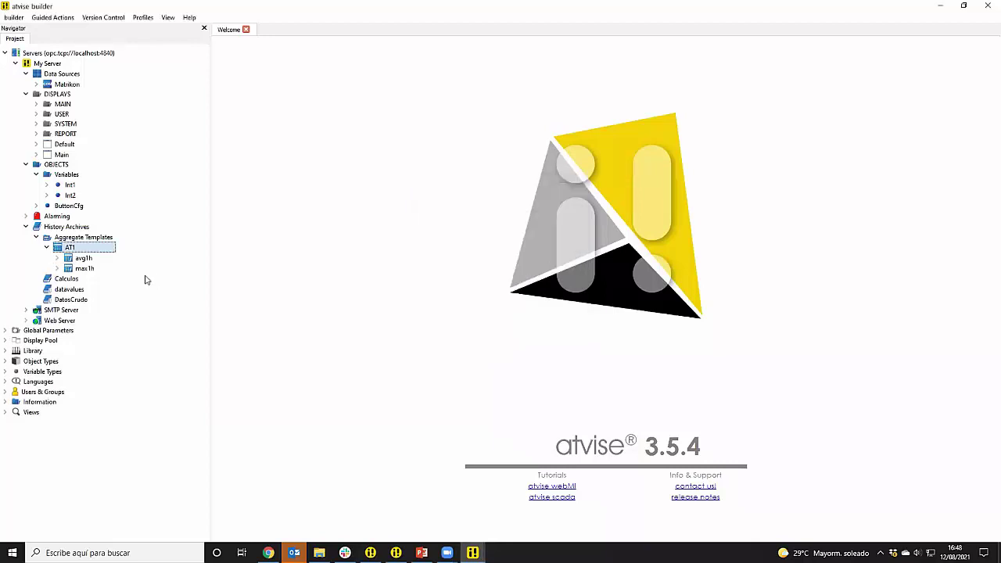
Historize the Int1 and Int2 variables together with aggregate template AT1.
{"action": "left_click", "coordinate": [69, 185]}
{"action": "left_click", "coordinate": [72, 195], "text": "shift"}
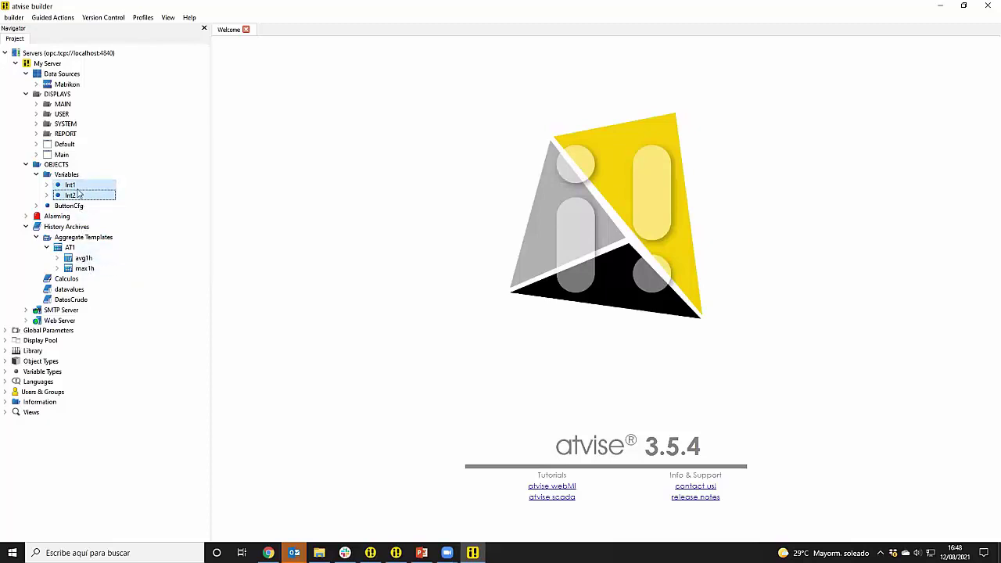
{"action": "right_click", "coordinate": [77, 187]}
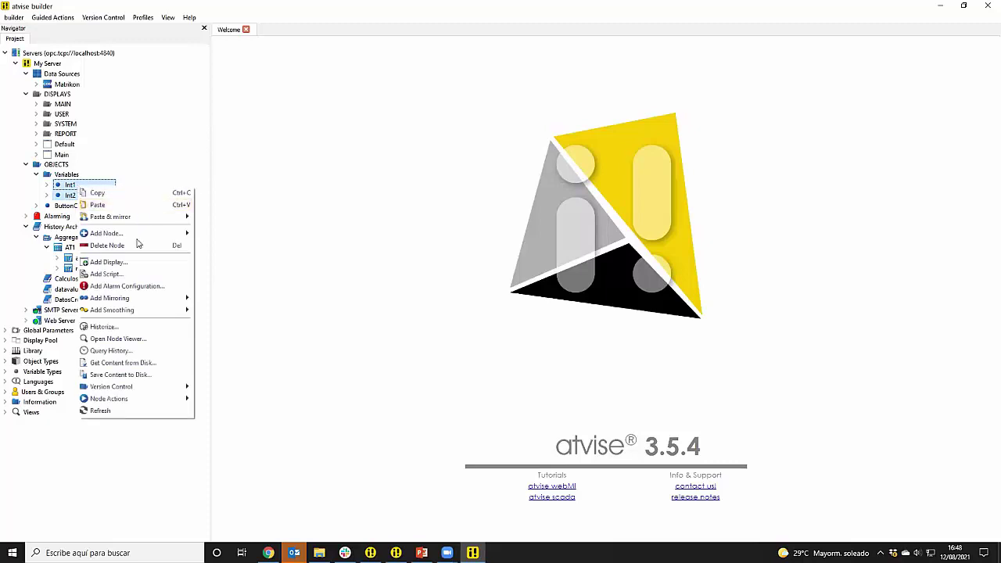
{"action": "left_click", "coordinate": [102, 326]}
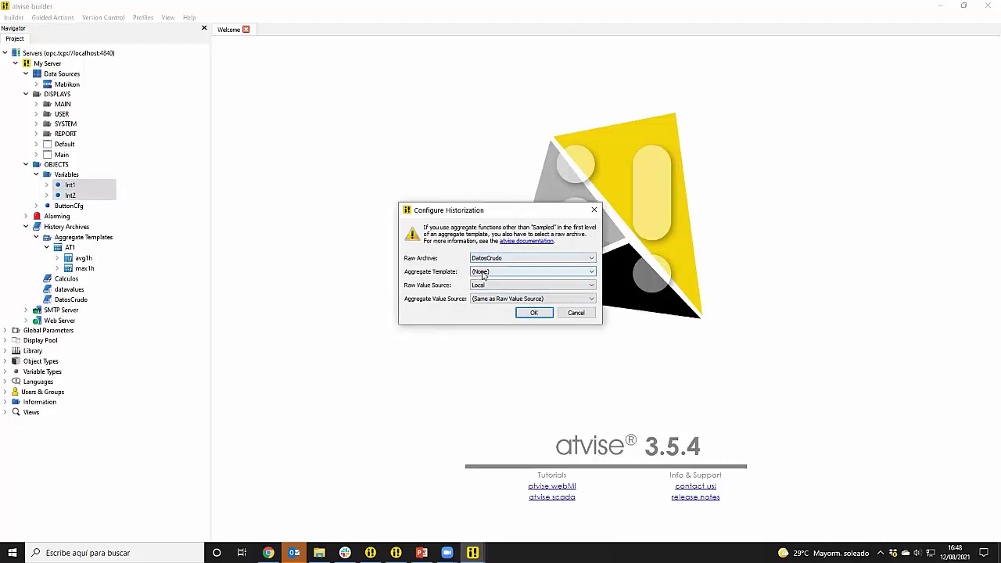
{"action": "left_click", "coordinate": [483, 271]}
{"action": "left_click", "coordinate": [481, 287]}
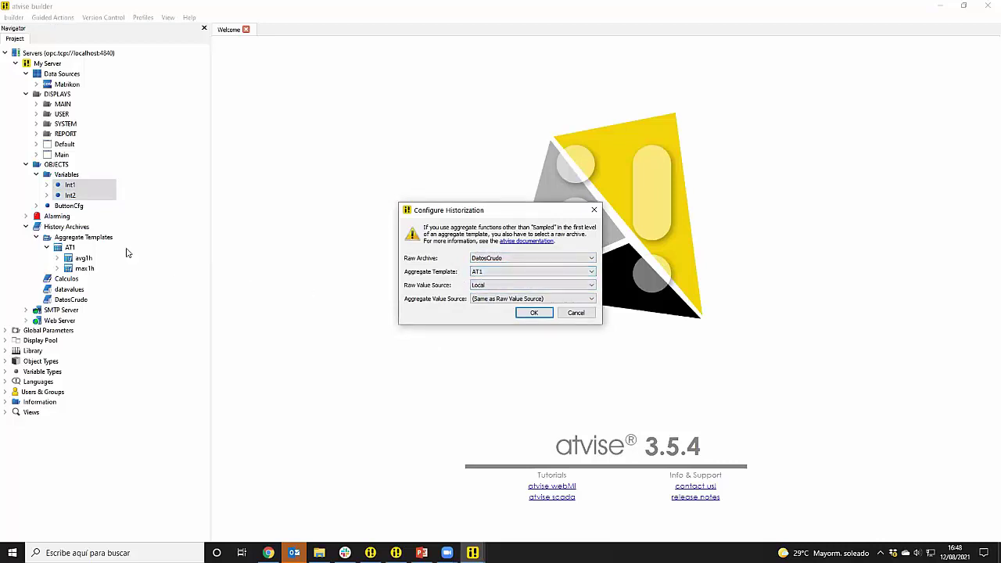
{"action": "left_click", "coordinate": [535, 314]}
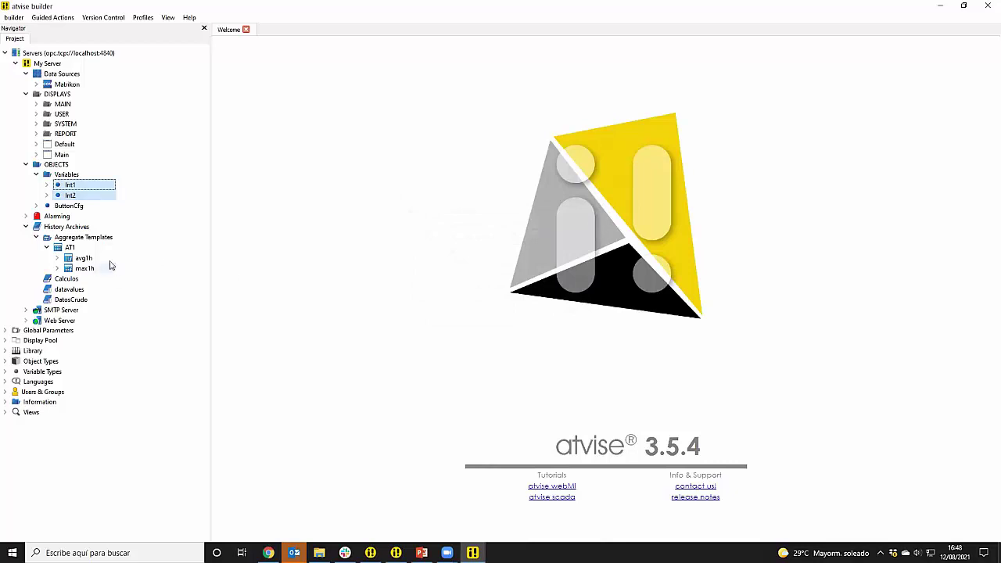
Reopen the historization settings of Int1 and Int2, choose DatosCrudo as the raw archive, and apply them.
{"action": "right_click", "coordinate": [86, 193]}
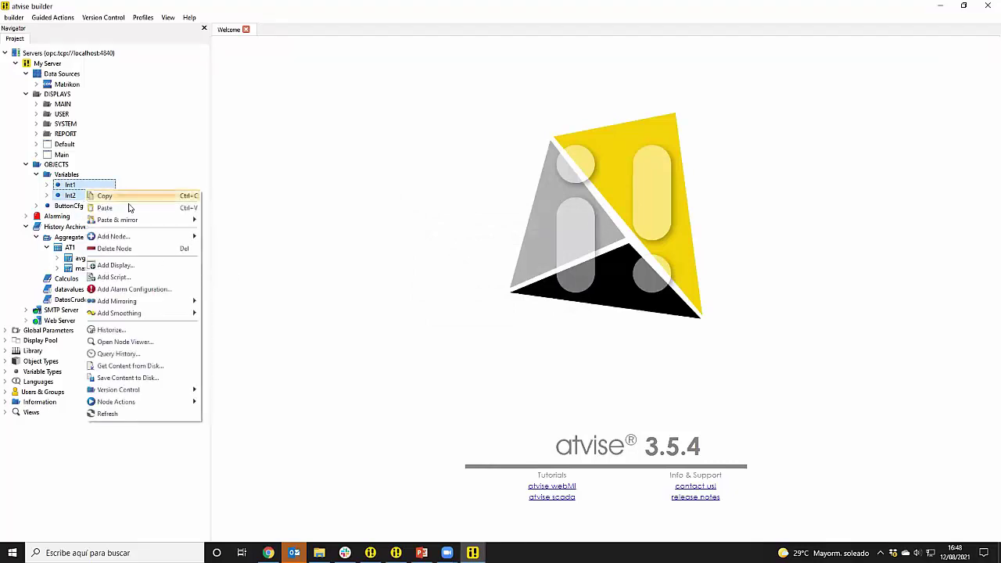
{"action": "left_click", "coordinate": [111, 330]}
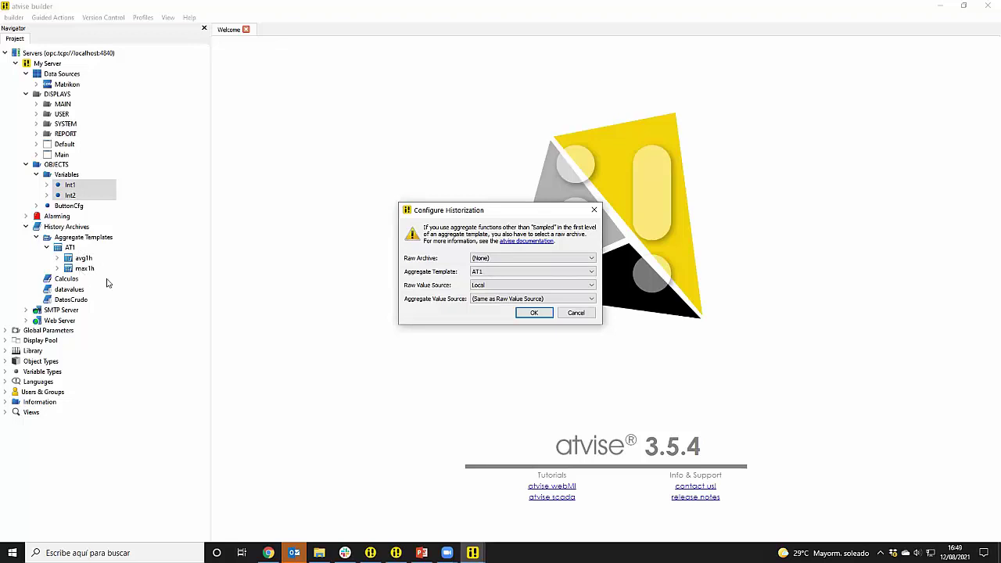
{"action": "left_click", "coordinate": [513, 258]}
{"action": "left_click", "coordinate": [507, 275]}
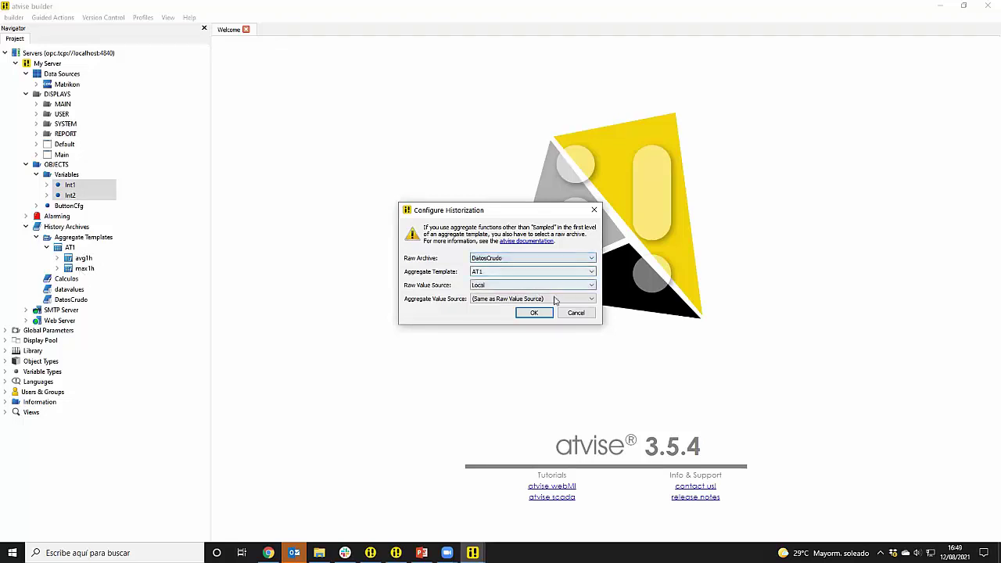
{"action": "left_click", "coordinate": [534, 314]}
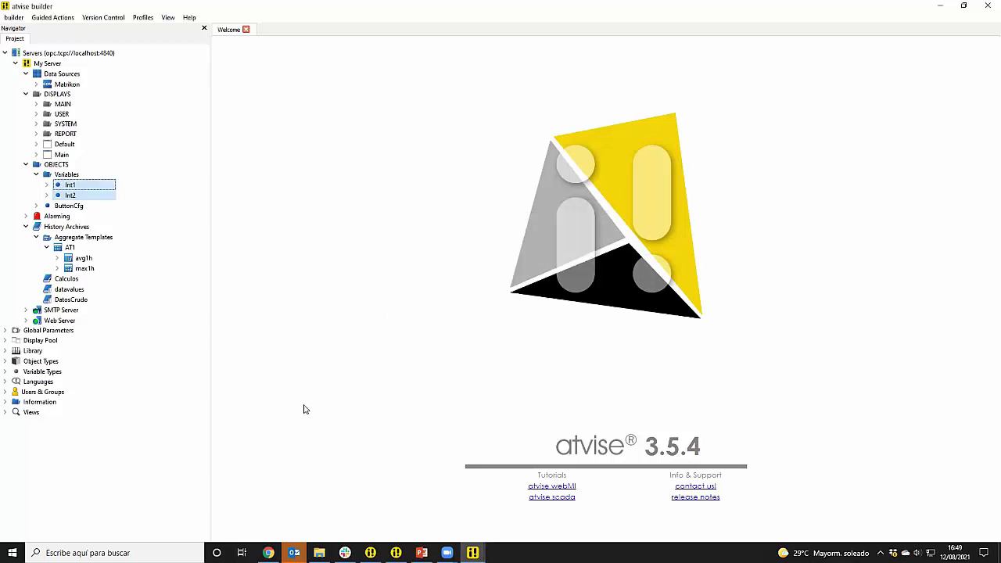
Check the project's database folder in File Explorer, and open the trend display at 127.0.0.1:81 in a new Chrome tab.
{"action": "left_click", "coordinate": [319, 553]}
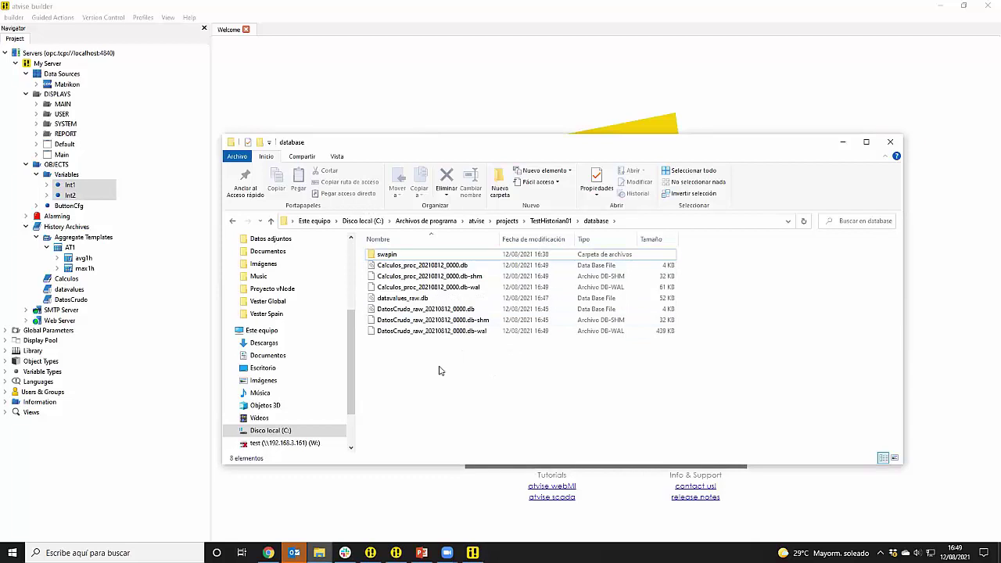
{"action": "left_click", "coordinate": [848, 146]}
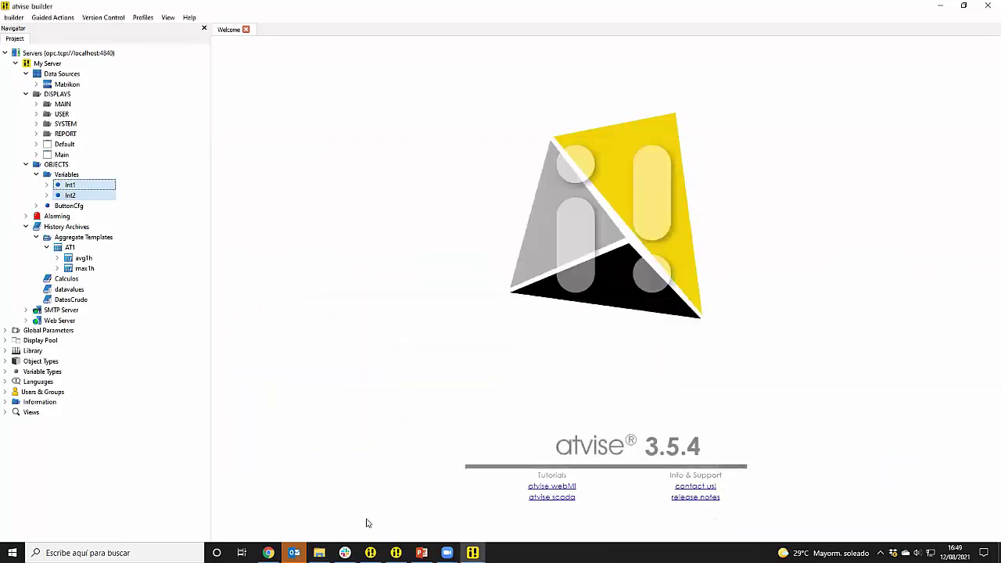
{"action": "left_click", "coordinate": [268, 554]}
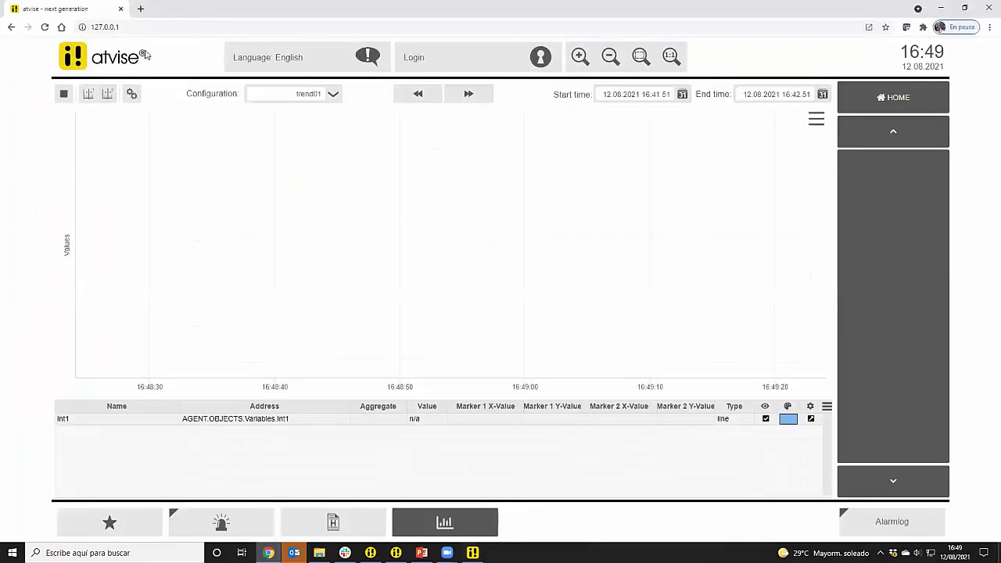
{"action": "left_click", "coordinate": [143, 8]}
{"action": "type", "text": "127.0.0.1:81"}
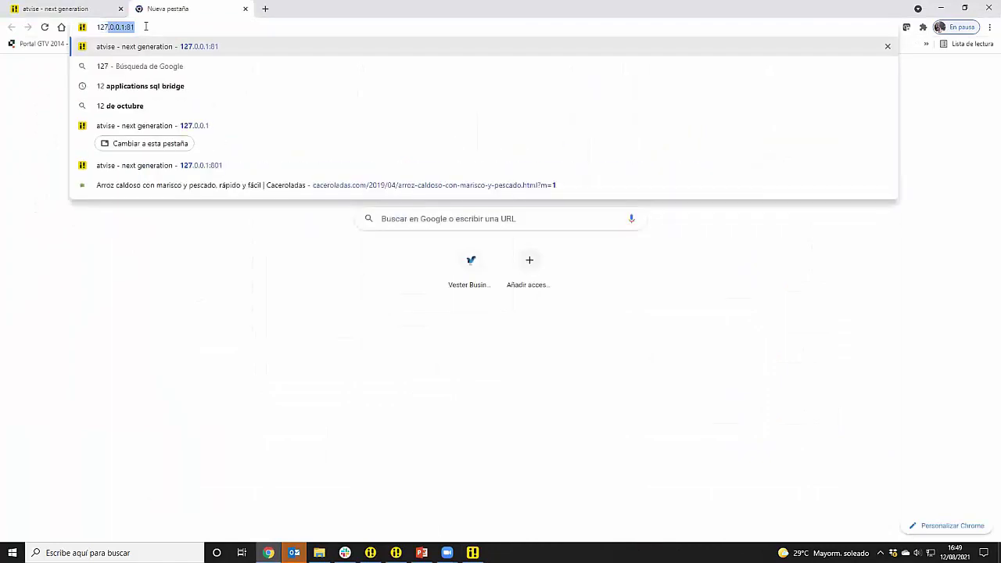
{"action": "key", "text": "Right"}
{"action": "key", "text": "Return"}
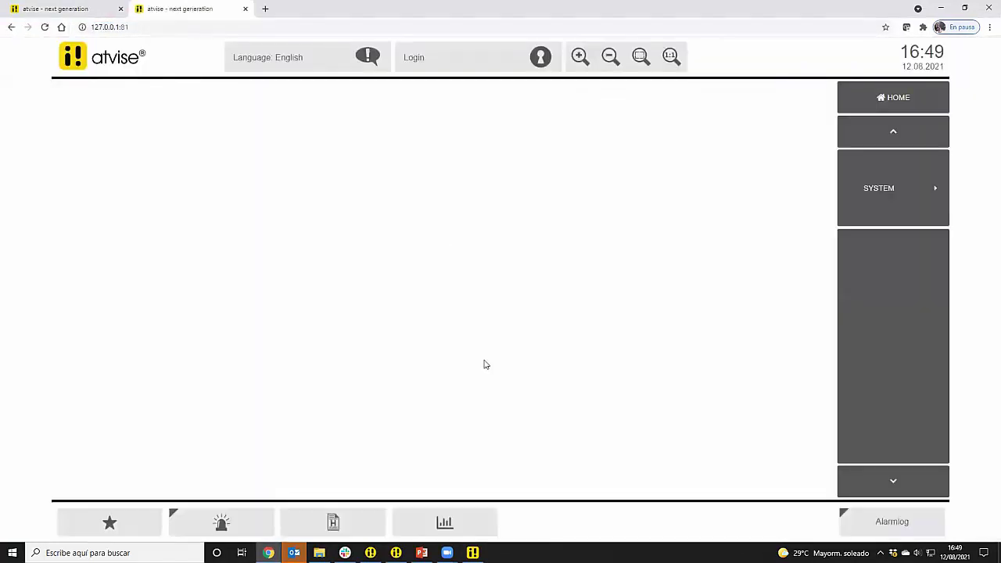
{"action": "left_click", "coordinate": [470, 530]}
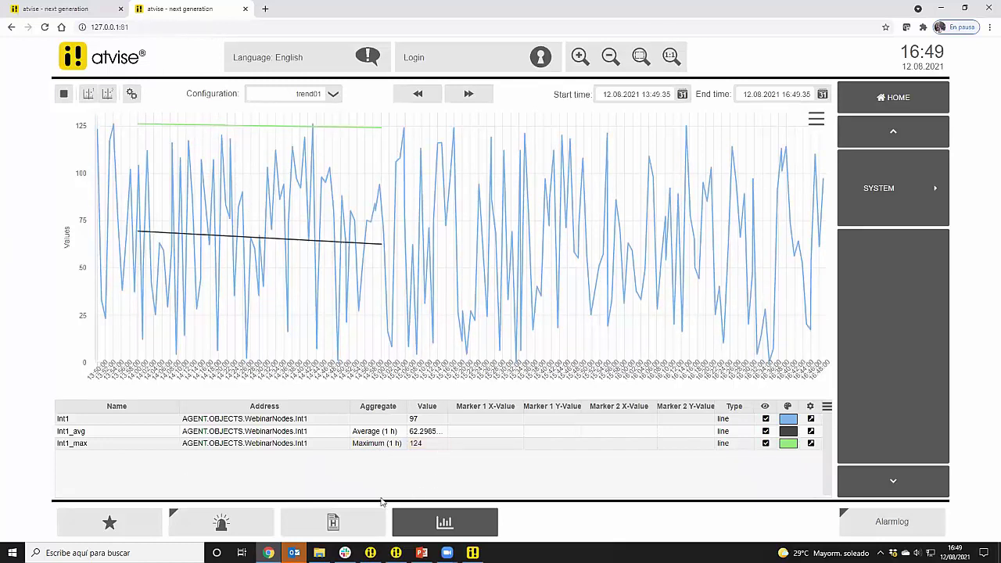
Launch another atvise builder instance and connect it to the server opc.tcp://localhost:4841.
{"action": "key", "text": "super"}
{"action": "type", "text": "builder"}
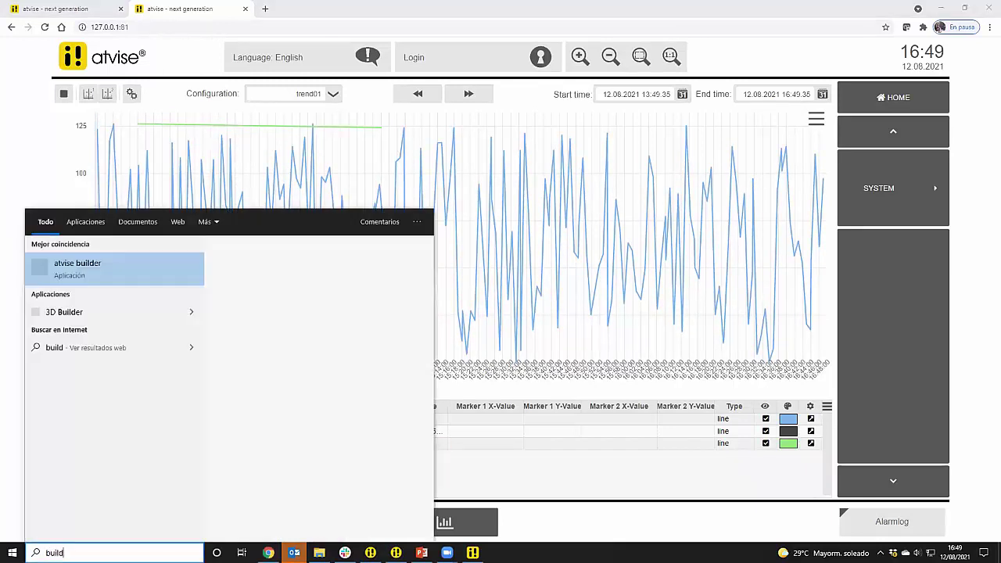
{"action": "left_click", "coordinate": [123, 266]}
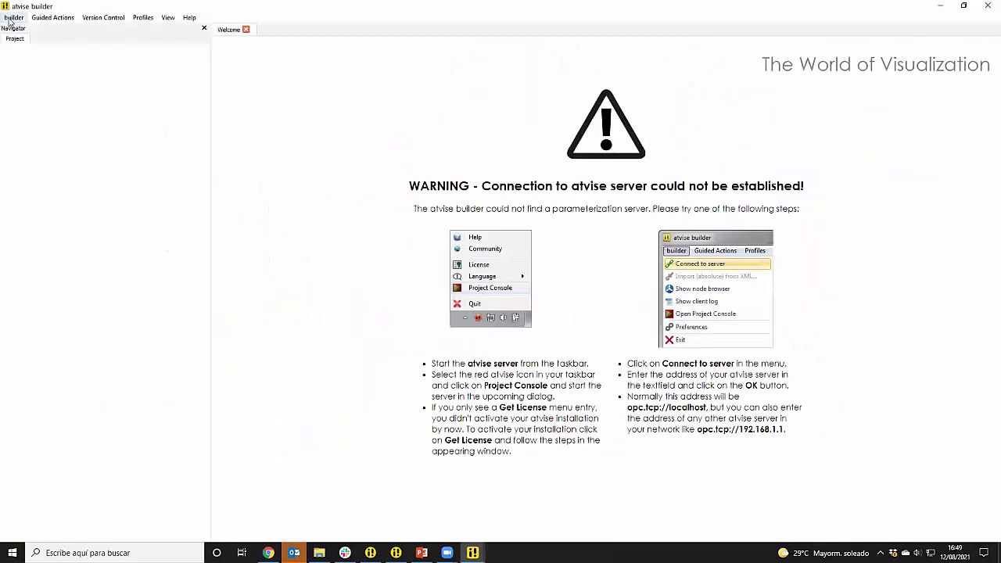
{"action": "left_click", "coordinate": [13, 18]}
{"action": "left_click", "coordinate": [35, 30]}
{"action": "left_click", "coordinate": [538, 269]}
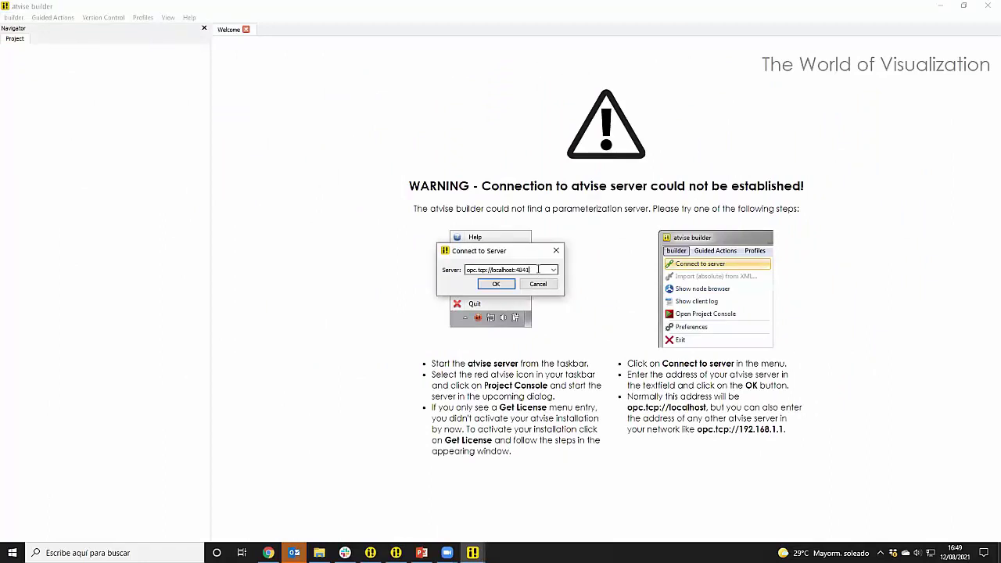
{"action": "left_click", "coordinate": [508, 287]}
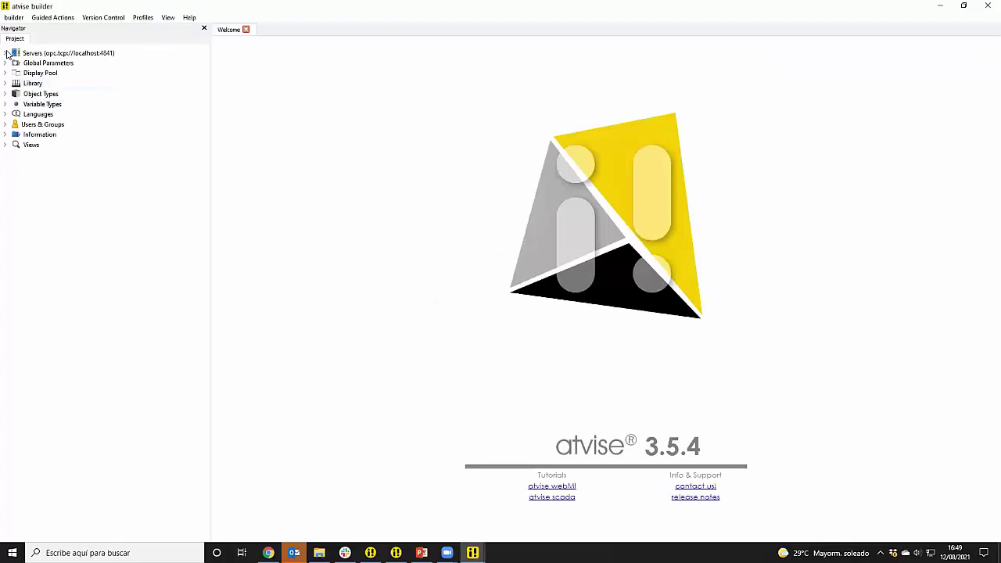
Examine My Server's history archives, the AggregatedData archive group settings, and the aggregates inside template AT1.
{"action": "left_click", "coordinate": [15, 64]}
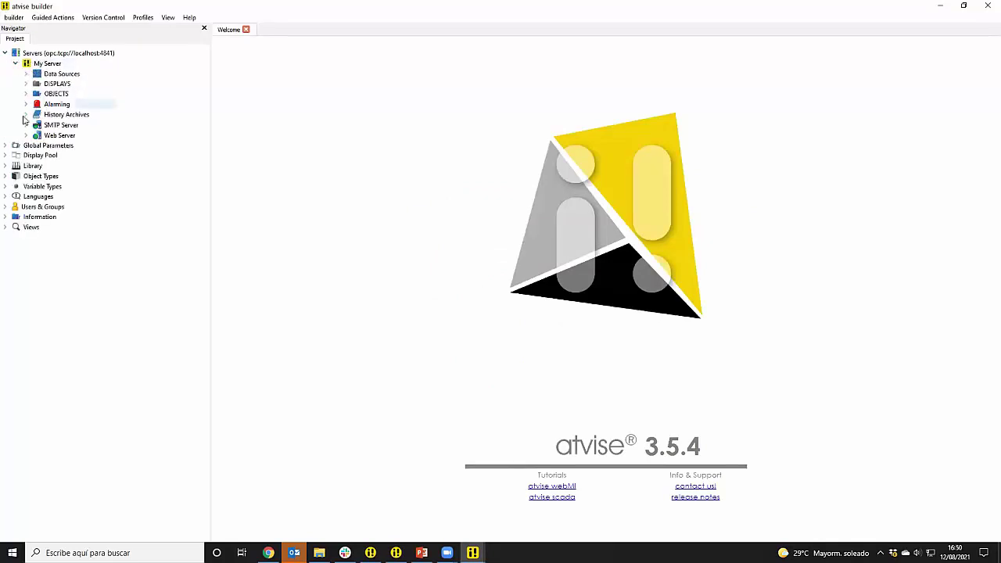
{"action": "left_click", "coordinate": [26, 114]}
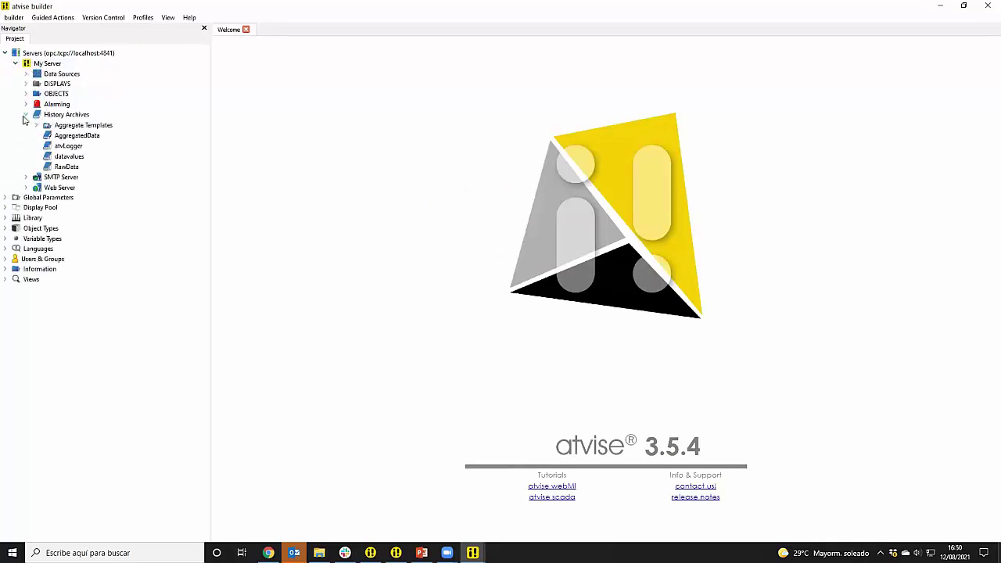
{"action": "left_click", "coordinate": [82, 166]}
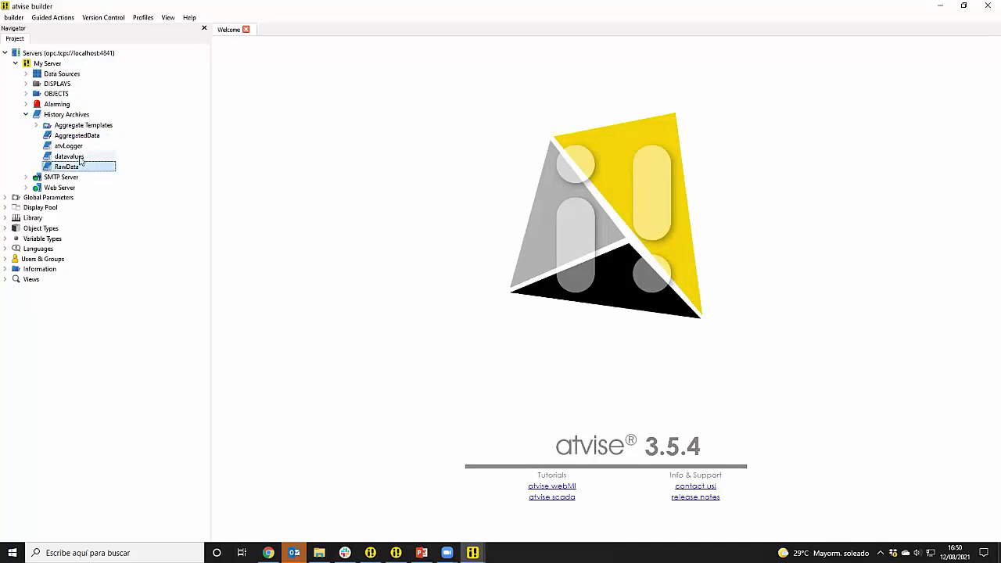
{"action": "left_click", "coordinate": [82, 137]}
{"action": "left_click", "coordinate": [83, 168]}
{"action": "double_click", "coordinate": [78, 137]}
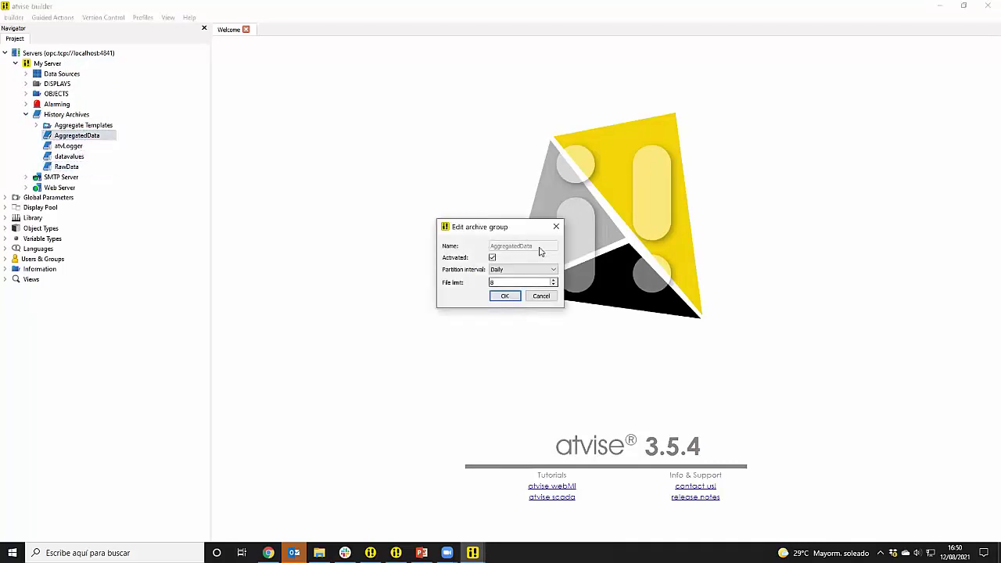
{"action": "left_click", "coordinate": [556, 227]}
{"action": "left_click", "coordinate": [37, 126]}
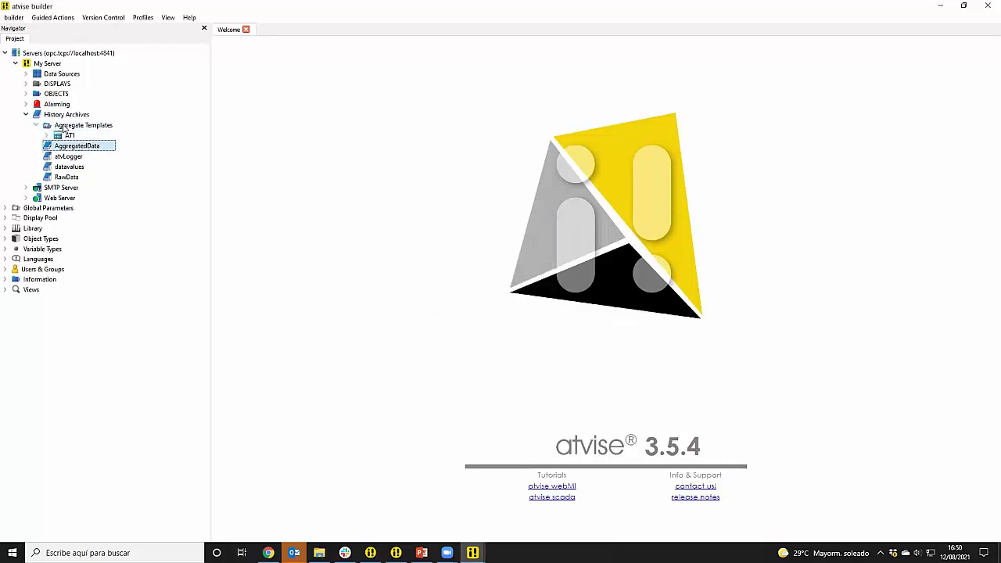
{"action": "left_click", "coordinate": [48, 136]}
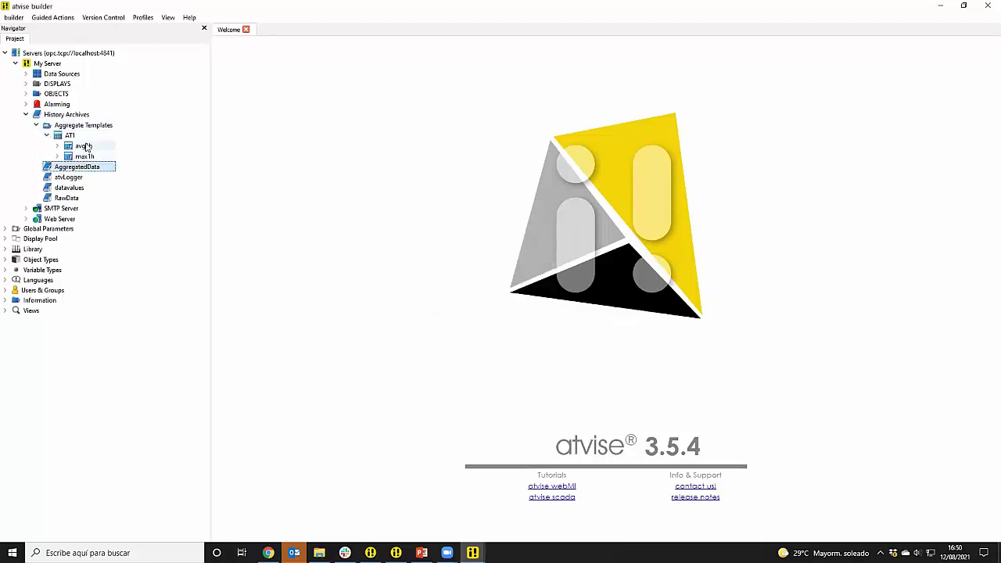
Inspect the Int1 variable in WebinarNodes and its historization settings, closing both without changes.
{"action": "left_click", "coordinate": [25, 94]}
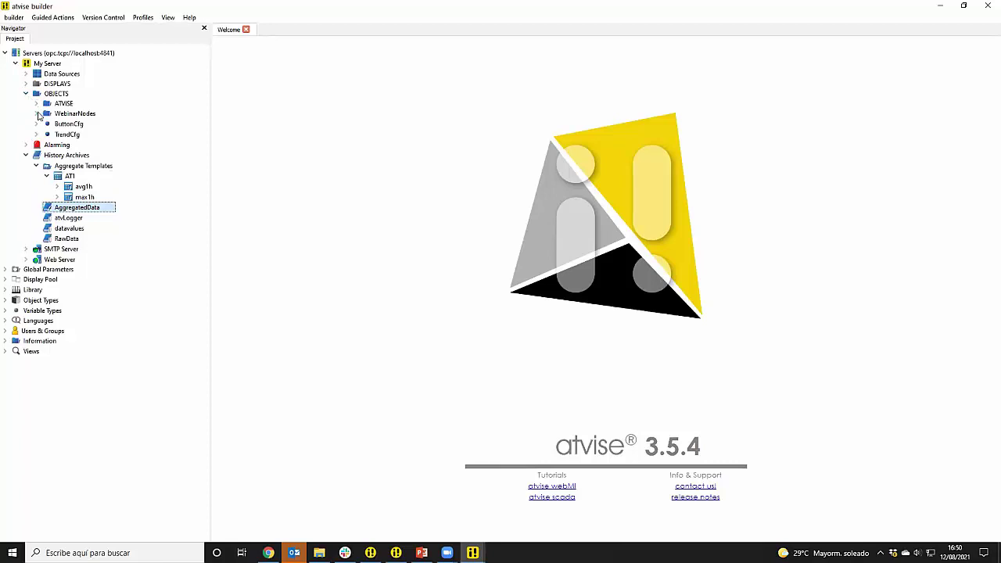
{"action": "left_click", "coordinate": [36, 115]}
{"action": "double_click", "coordinate": [72, 125]}
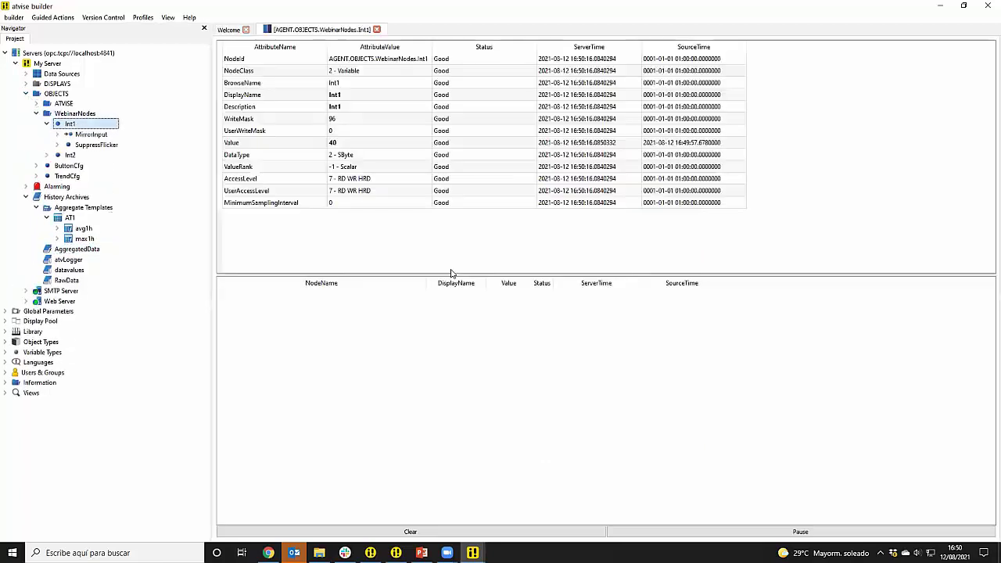
{"action": "right_click", "coordinate": [72, 124]}
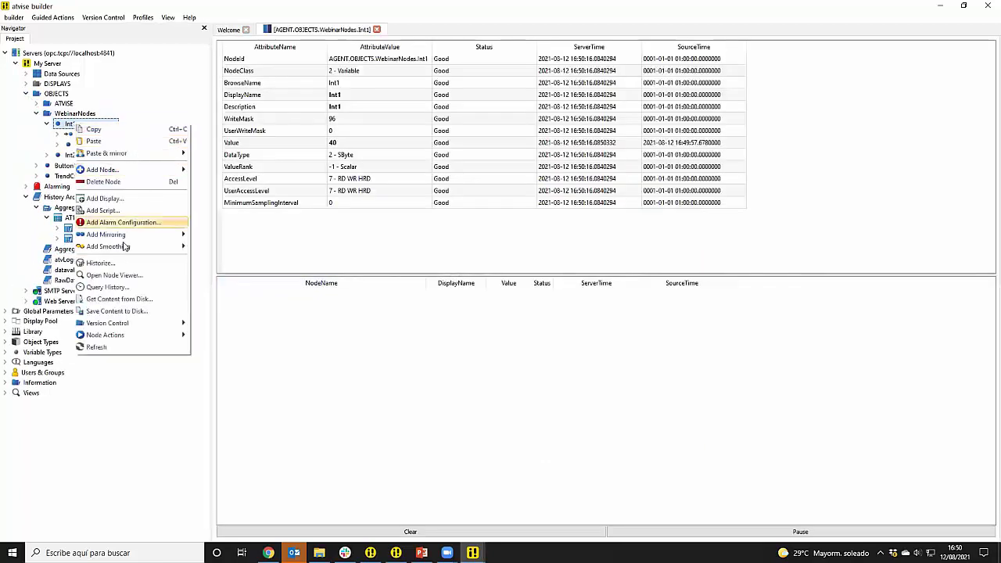
{"action": "left_click", "coordinate": [90, 261]}
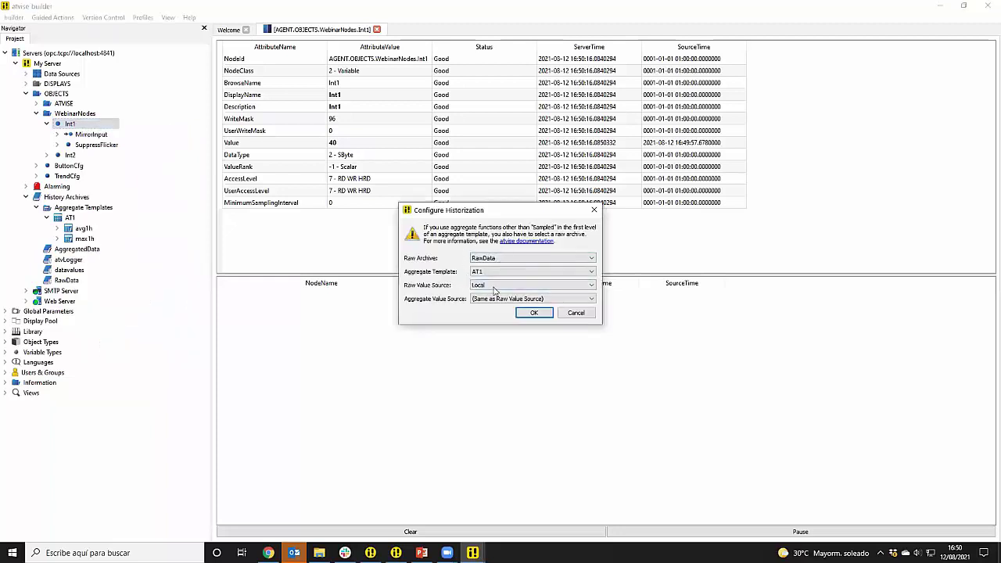
{"action": "left_click", "coordinate": [593, 209]}
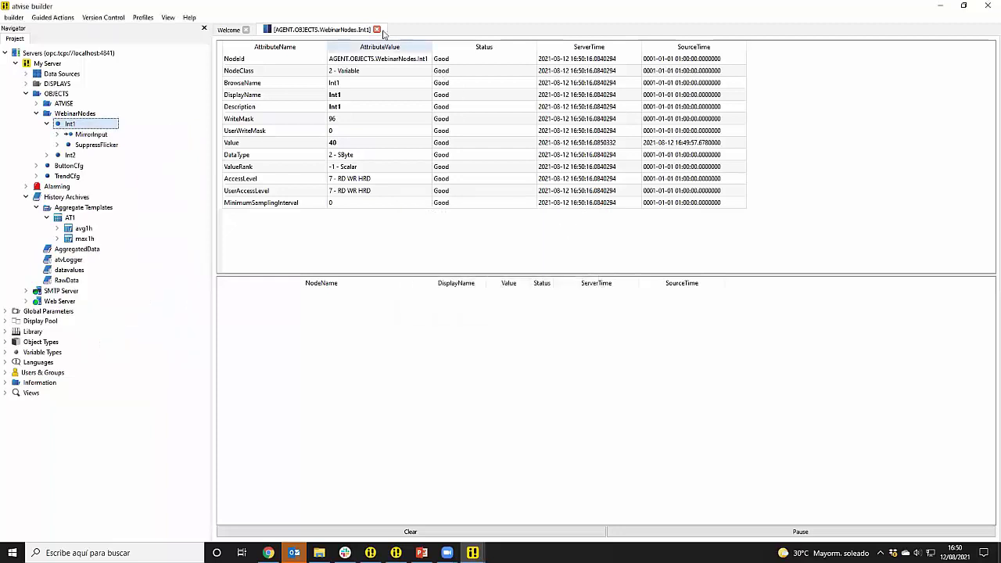
{"action": "left_click", "coordinate": [376, 29]}
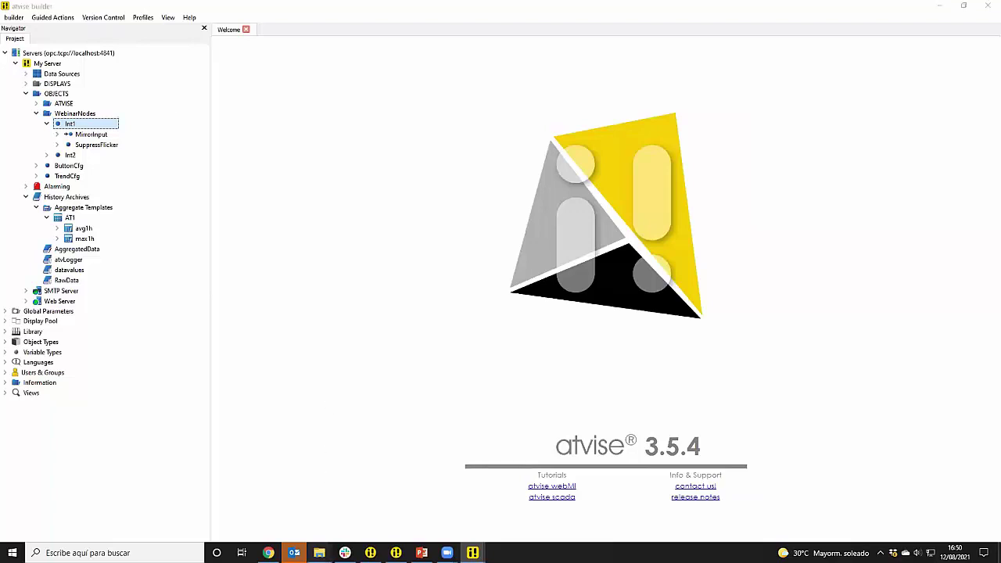
Open the WebinarHistorian project's database folder in File Explorer.
{"action": "left_click", "coordinate": [319, 550]}
{"action": "left_click", "coordinate": [506, 221]}
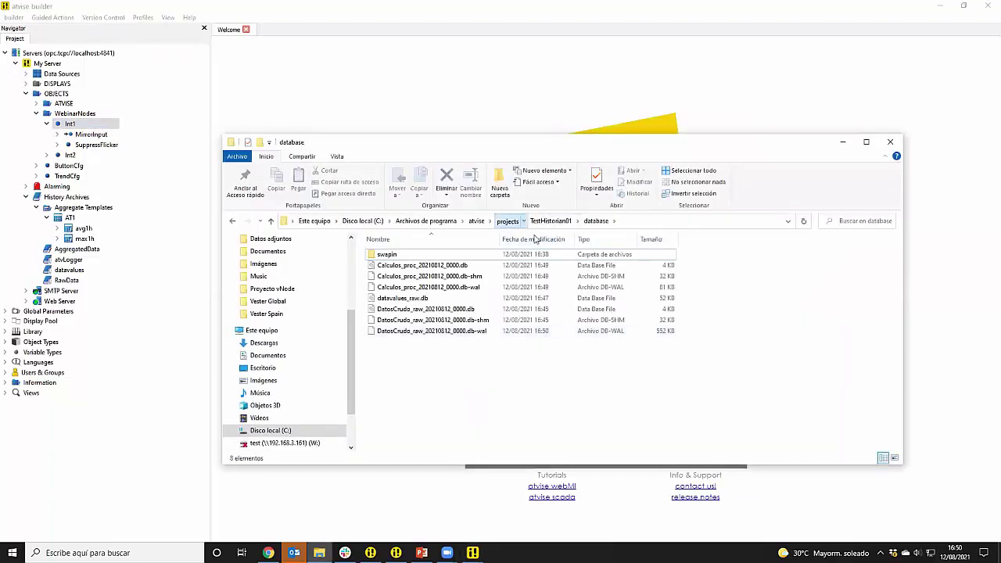
{"action": "scroll", "coordinate": [435, 389], "scroll_direction": "down", "scroll_amount": 1}
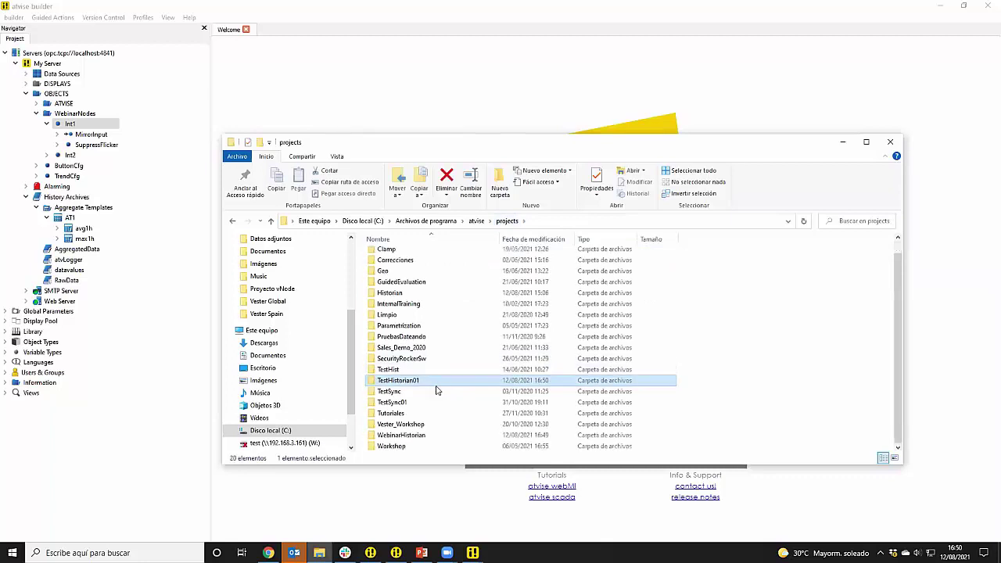
{"action": "double_click", "coordinate": [430, 435]}
{"action": "double_click", "coordinate": [402, 254]}
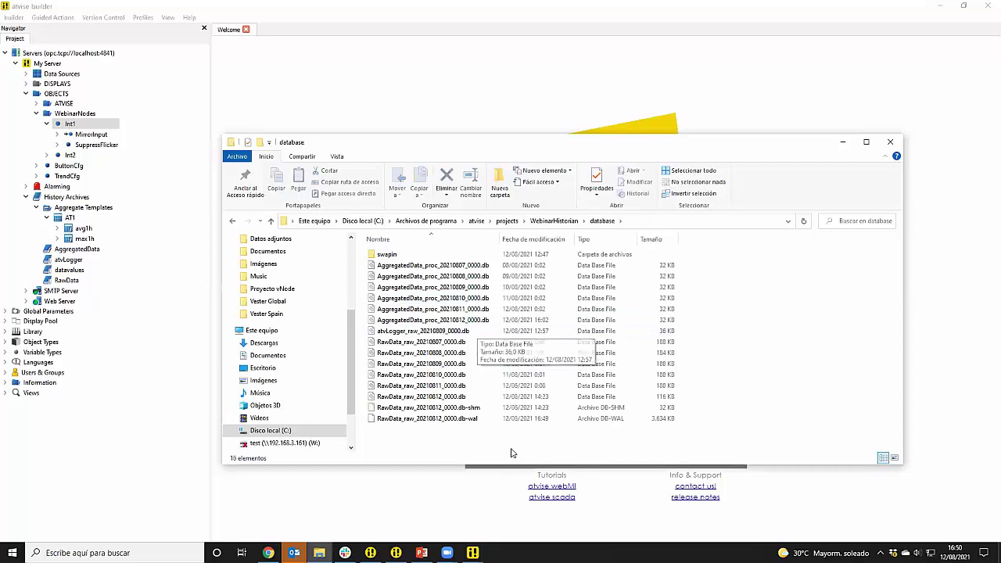
Examine the daily AggregatedData and RawData partition files in the WebinarHistorian database folder.
{"action": "left_click", "coordinate": [415, 266]}
{"action": "left_click", "coordinate": [413, 277]}
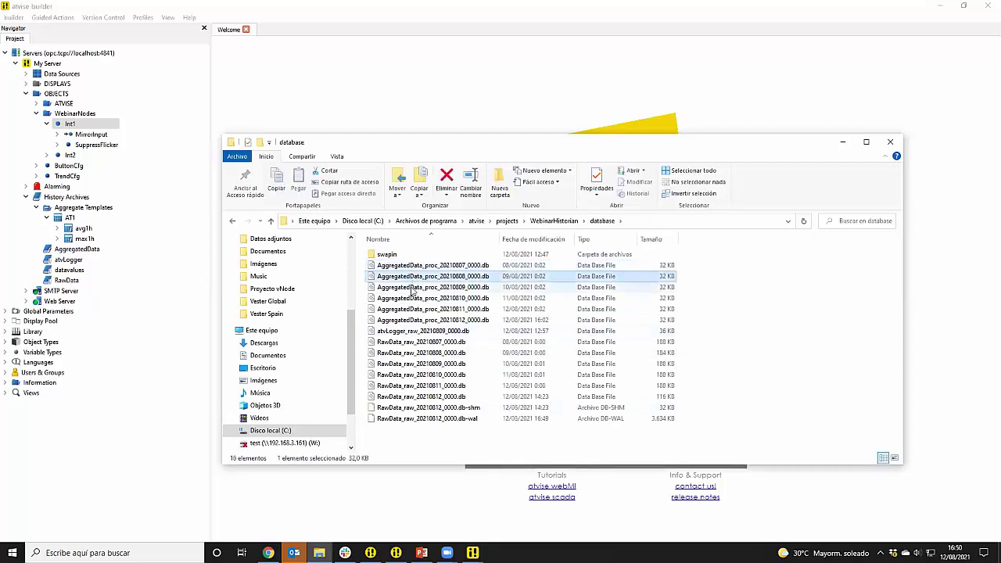
{"action": "left_click", "coordinate": [414, 288]}
{"action": "left_click", "coordinate": [414, 299]}
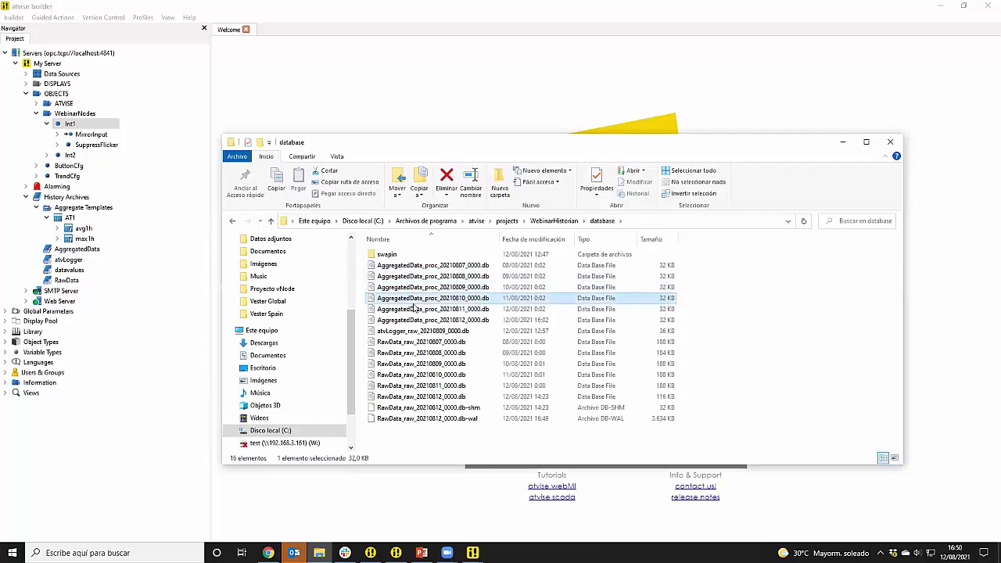
{"action": "left_click", "coordinate": [413, 310]}
{"action": "left_click", "coordinate": [412, 322]}
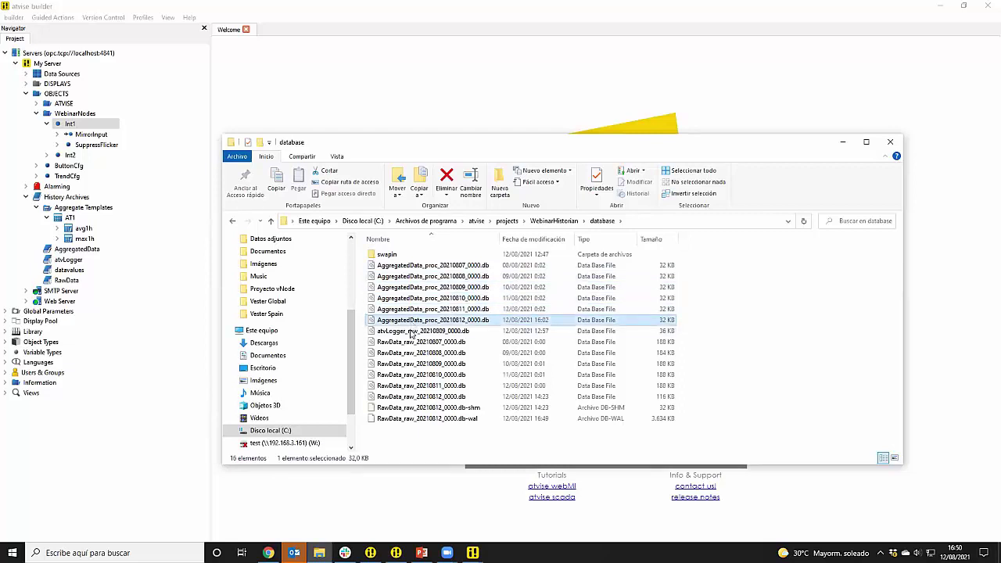
{"action": "left_click", "coordinate": [421, 345]}
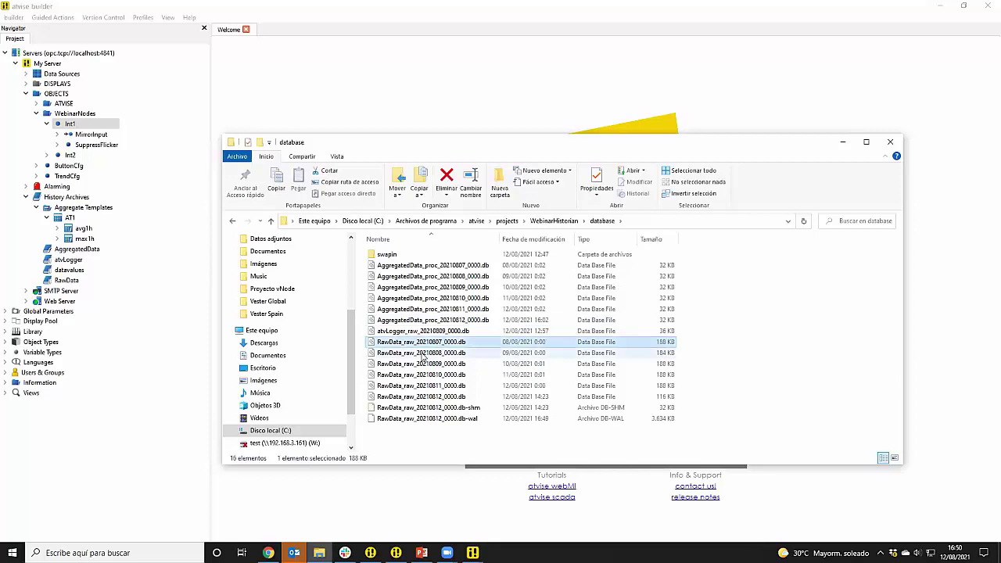
{"action": "left_click", "coordinate": [422, 353]}
{"action": "left_click", "coordinate": [423, 364]}
{"action": "left_click", "coordinate": [423, 376]}
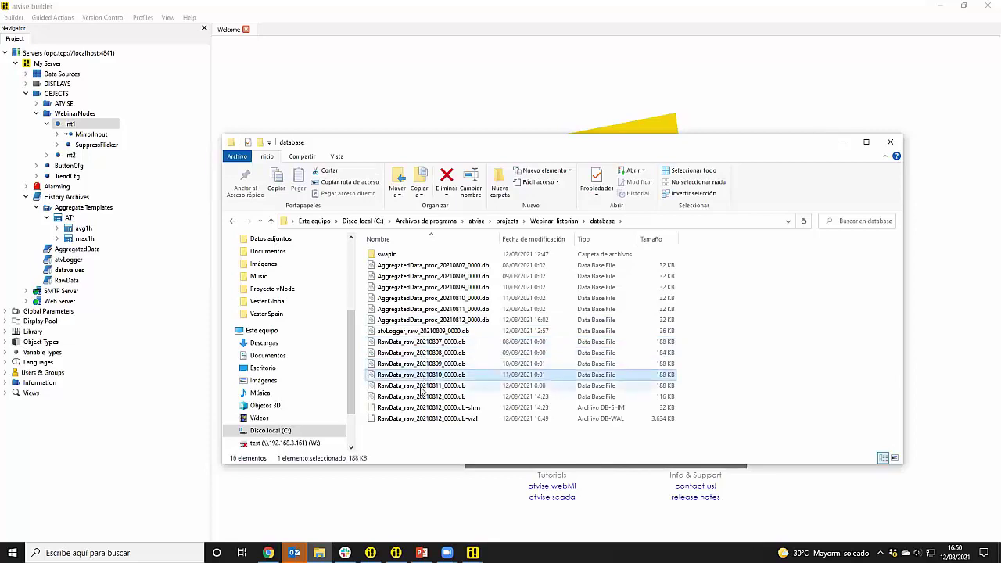
{"action": "left_click", "coordinate": [422, 387]}
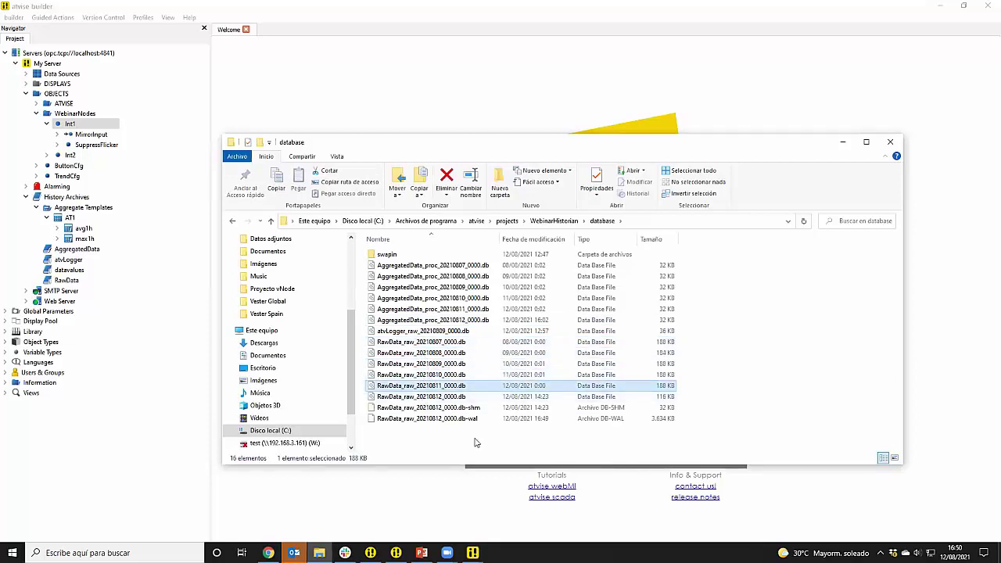
Go back to the TestHistorian01 project folder, and switch to the PowerPoint slide on atvise Historian best practices.
{"action": "left_click", "coordinate": [507, 221]}
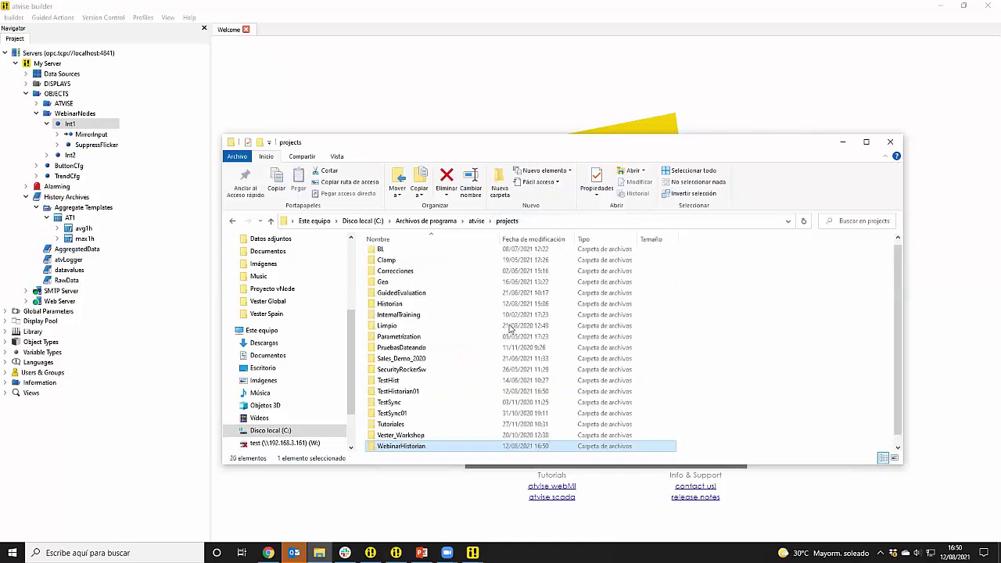
{"action": "double_click", "coordinate": [415, 391]}
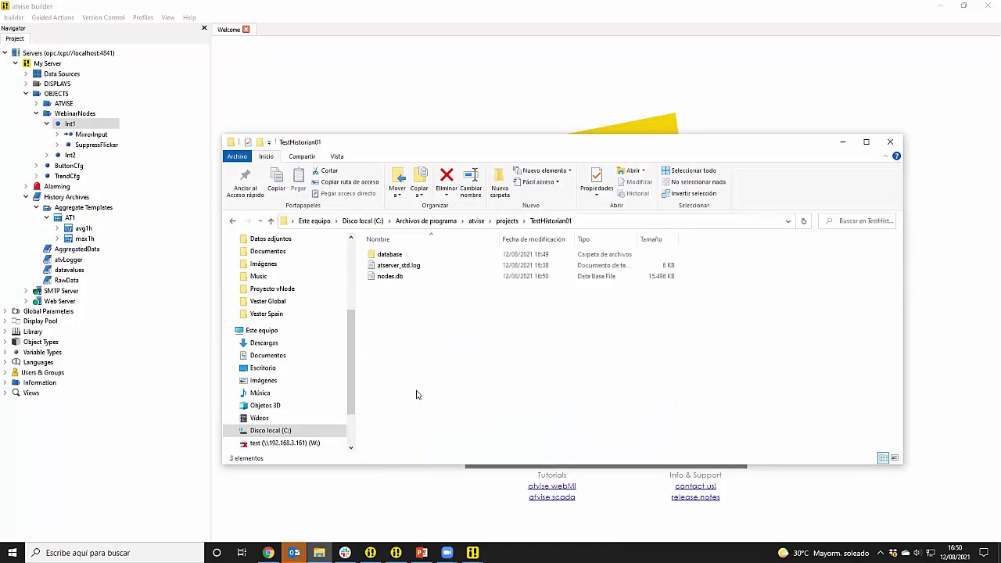
{"action": "left_click", "coordinate": [843, 143]}
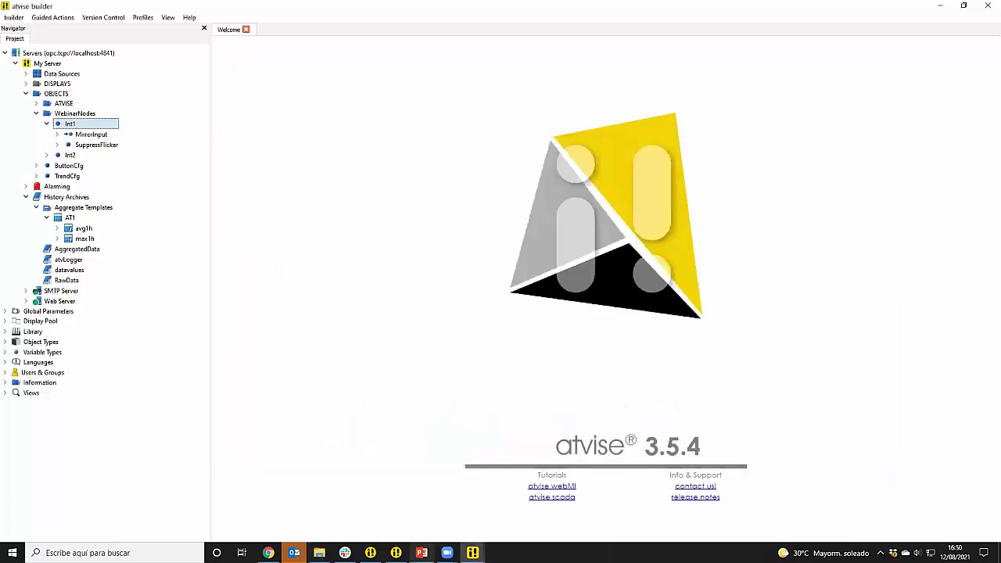
{"action": "left_click", "coordinate": [422, 553]}
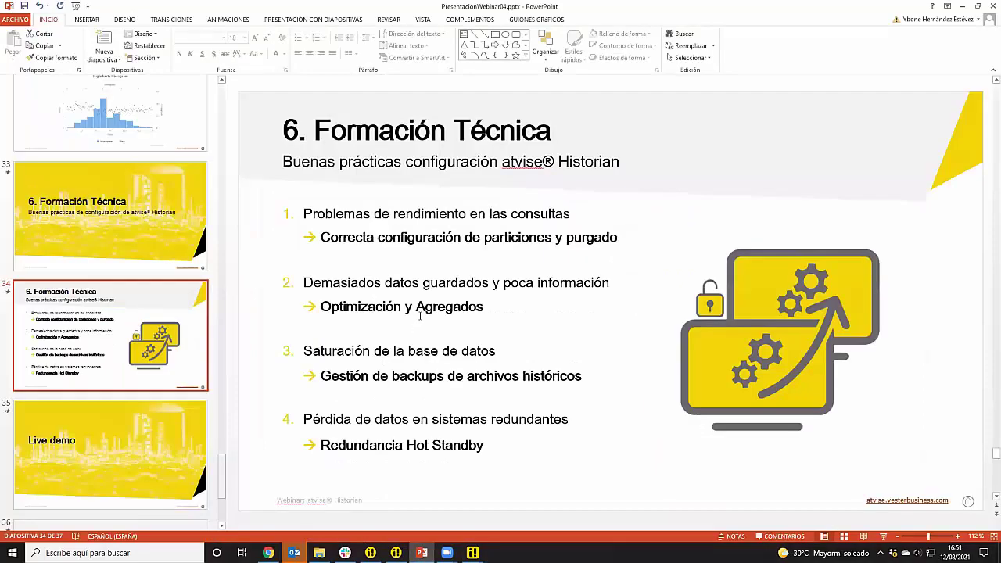
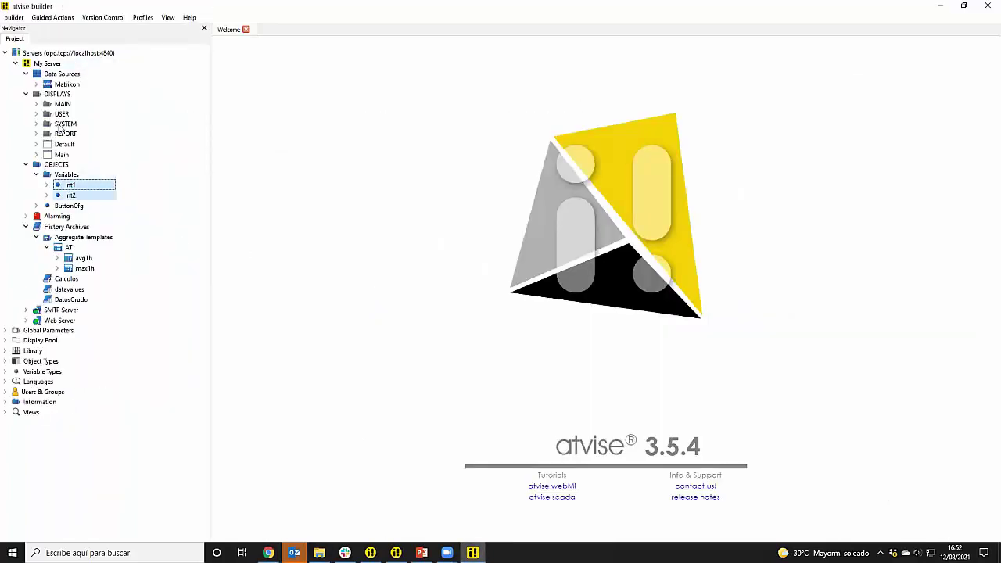
Add a display named Archive Management to the SYSTEM folder of the localhost:4840 project and open it for editing.
{"action": "left_click", "coordinate": [60, 128]}
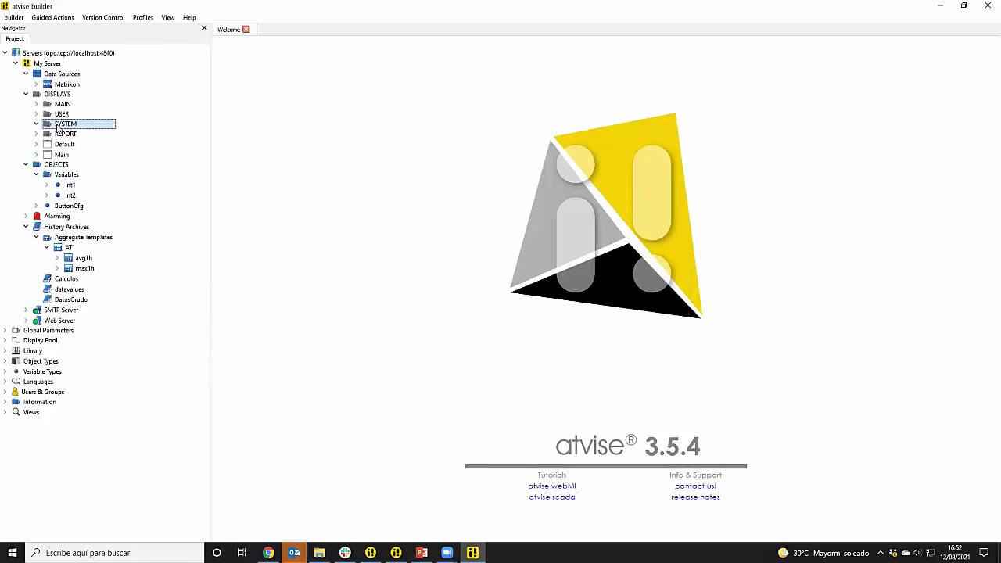
{"action": "right_click", "coordinate": [57, 129]}
{"action": "left_click", "coordinate": [81, 144]}
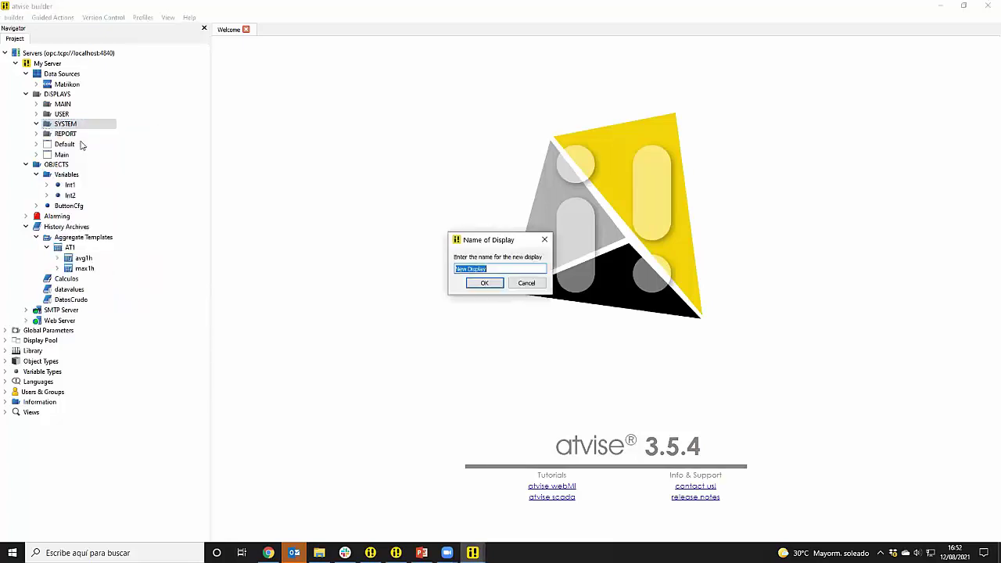
{"action": "type", "text": "Archive Management"}
{"action": "key", "text": "Return"}
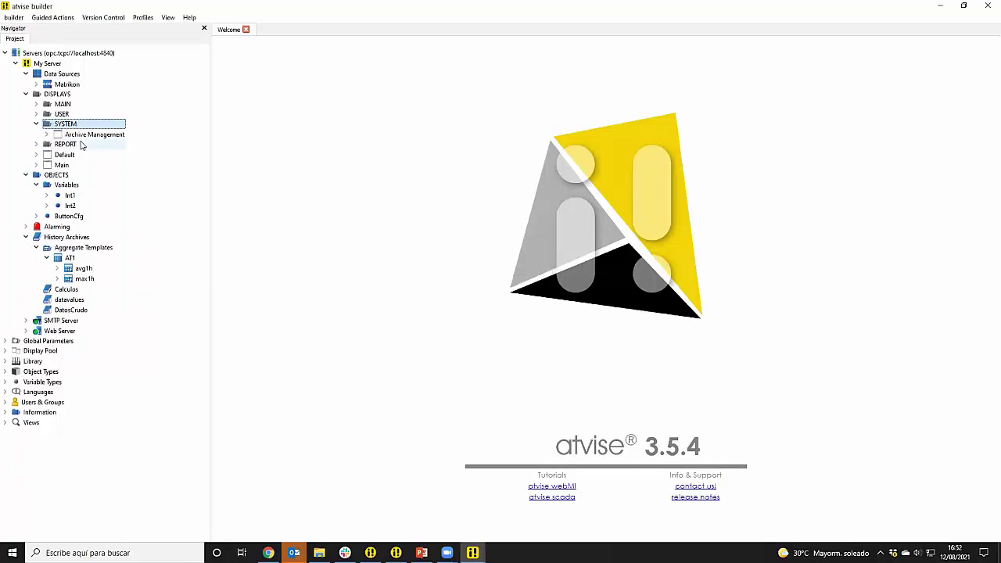
{"action": "double_click", "coordinate": [89, 134]}
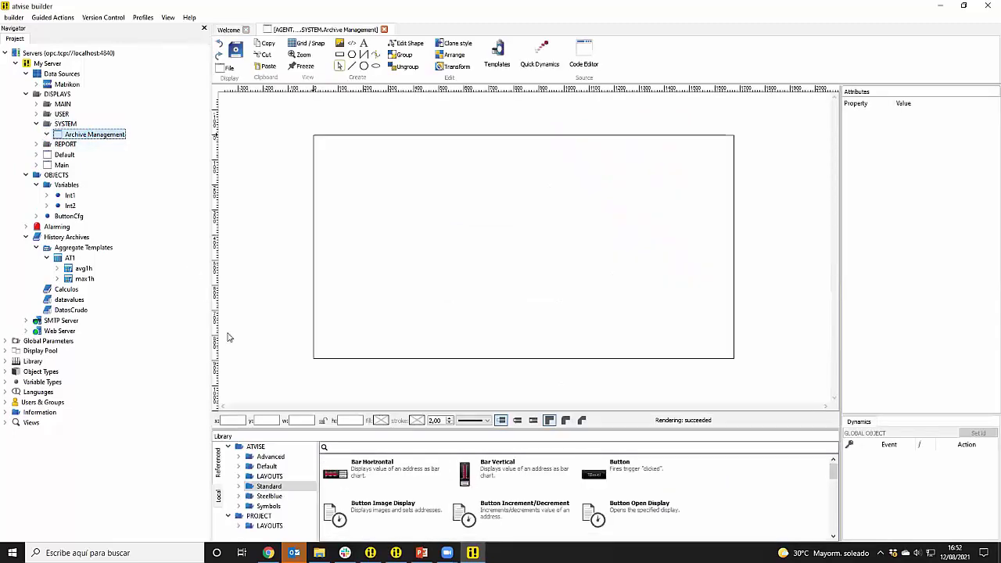
Place the Archive Management object from the advanced ATVISE library on the display and enlarge it to about 1660 by 873.
{"action": "double_click", "coordinate": [266, 457]}
{"action": "left_click", "coordinate": [281, 468]}
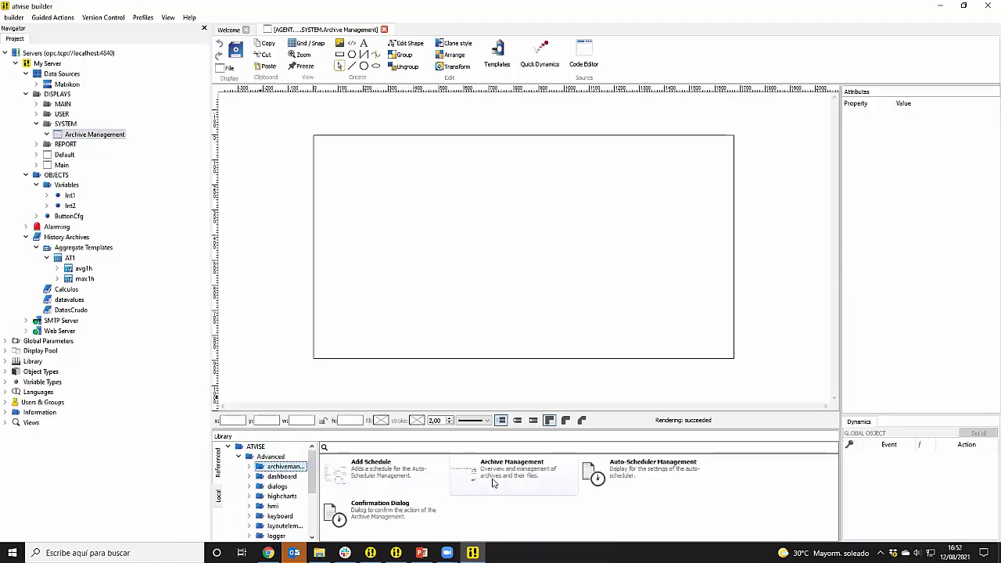
{"action": "left_click_drag", "start_coordinate": [489, 480], "coordinate": [334, 152]}
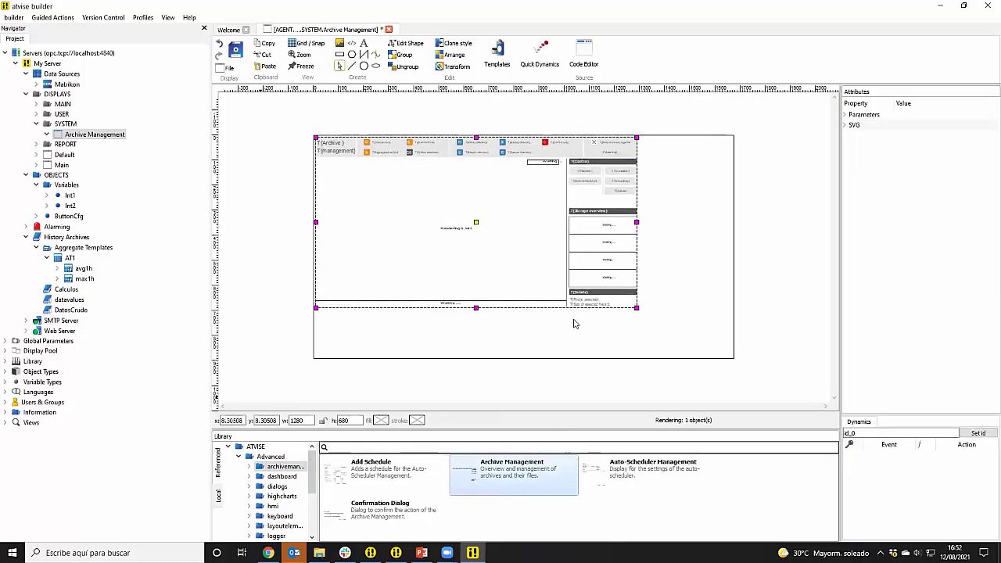
{"action": "left_click_drag", "start_coordinate": [634, 311], "coordinate": [732, 360]}
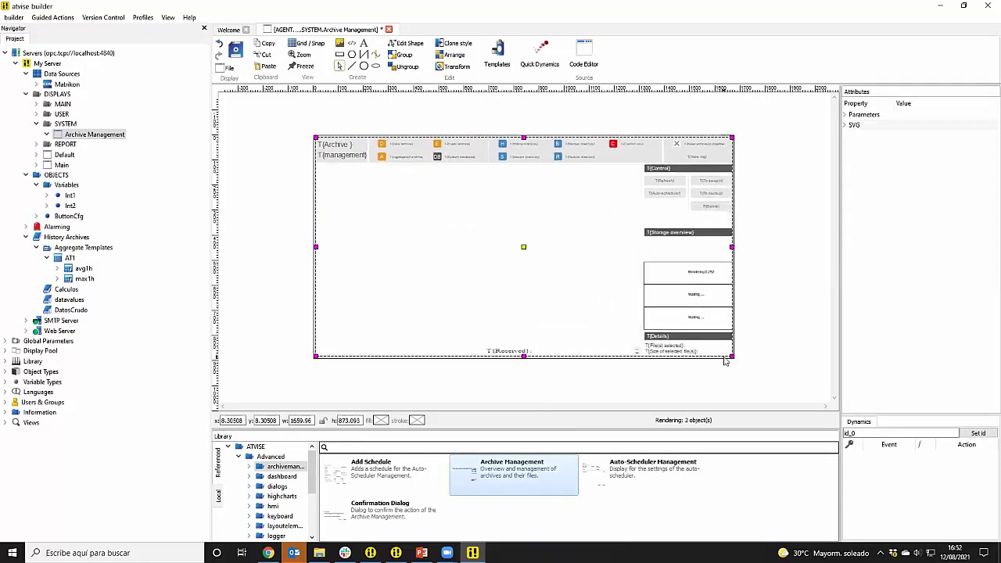
Save the Archive Management display and reload the atvise web page at 127.0.0.1:81 in Chrome.
{"action": "left_click", "coordinate": [237, 56]}
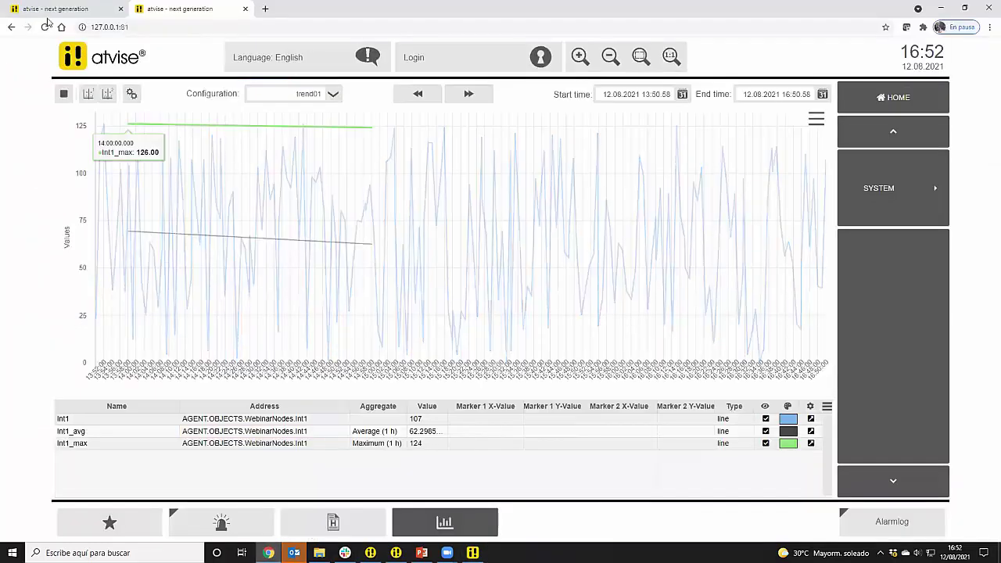
{"action": "left_click", "coordinate": [45, 26]}
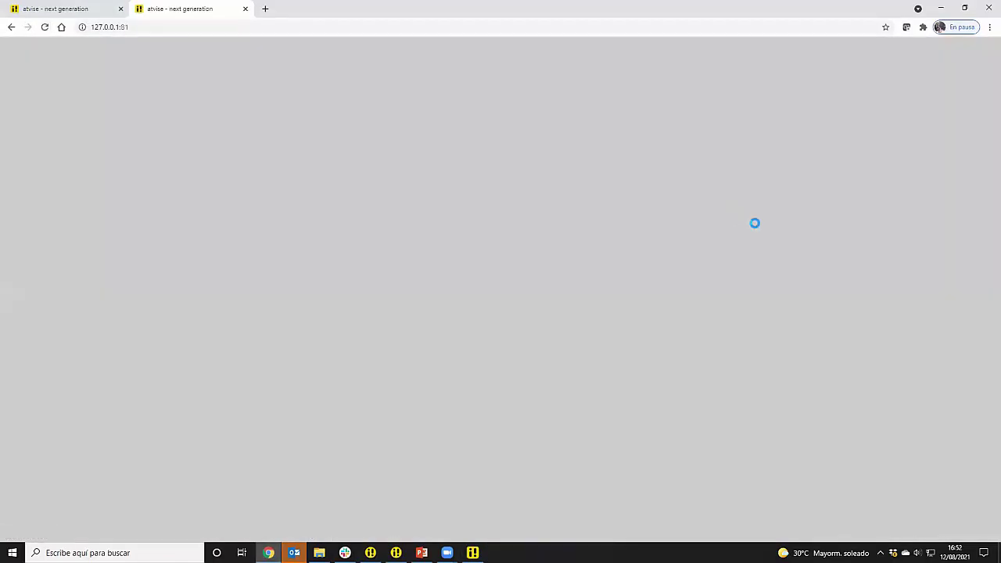
Close the 127.0.0.1:81 tab, reload the atvise page at 127.0.0.1 and open its Archive Management display from the SYSTEM section.
{"action": "left_click", "coordinate": [59, 8]}
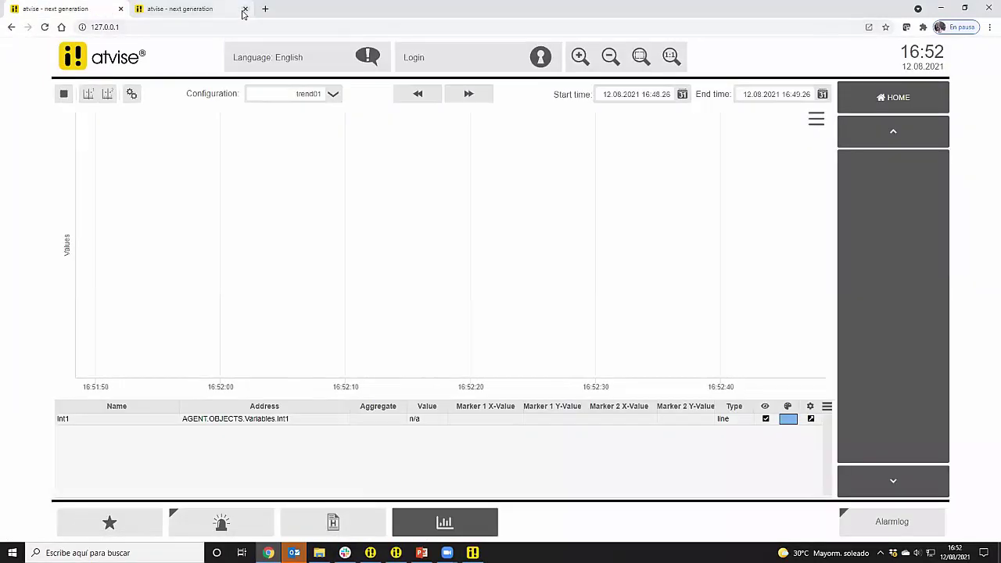
{"action": "left_click", "coordinate": [244, 10]}
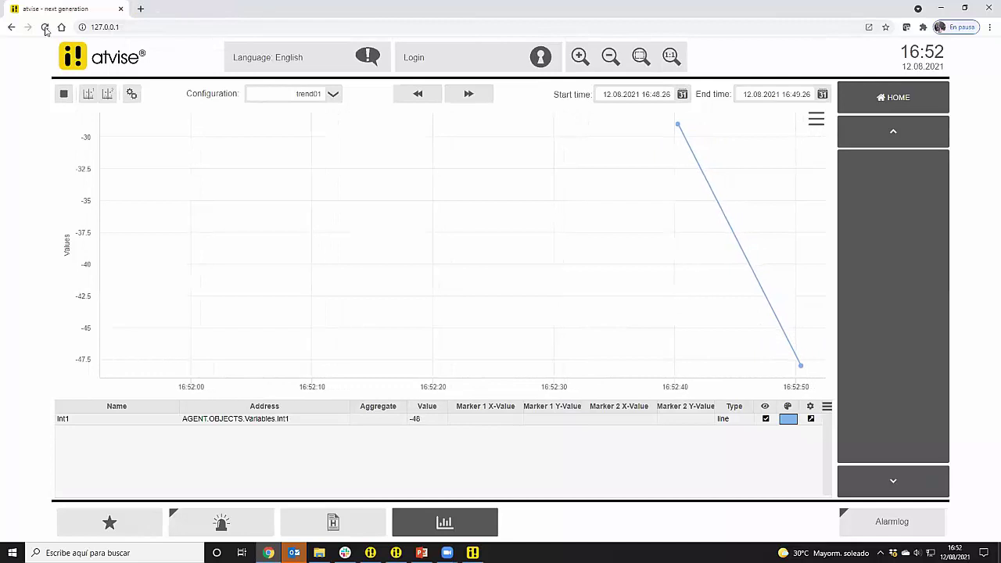
{"action": "left_click", "coordinate": [45, 27]}
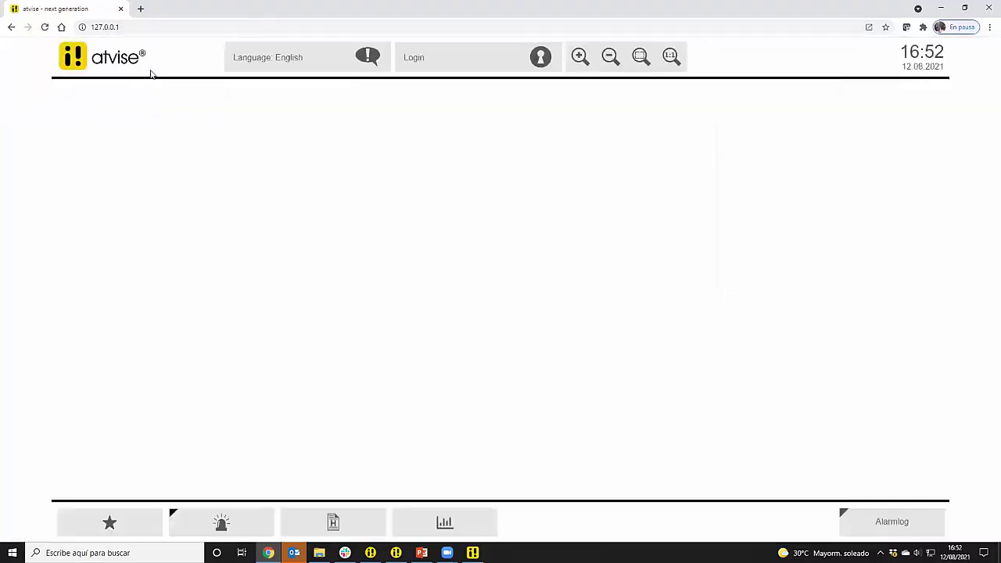
{"action": "left_click", "coordinate": [897, 197]}
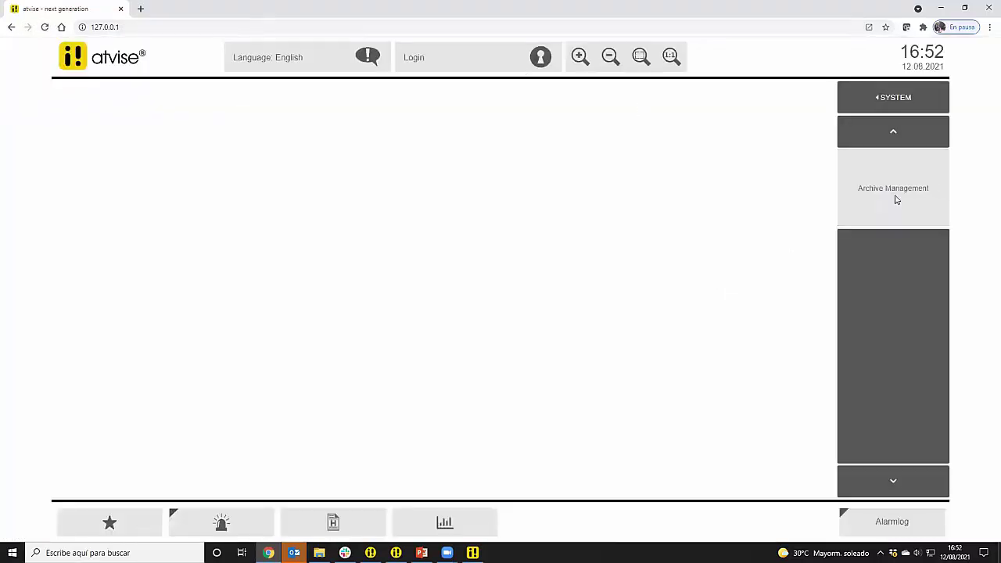
{"action": "left_click", "coordinate": [897, 200]}
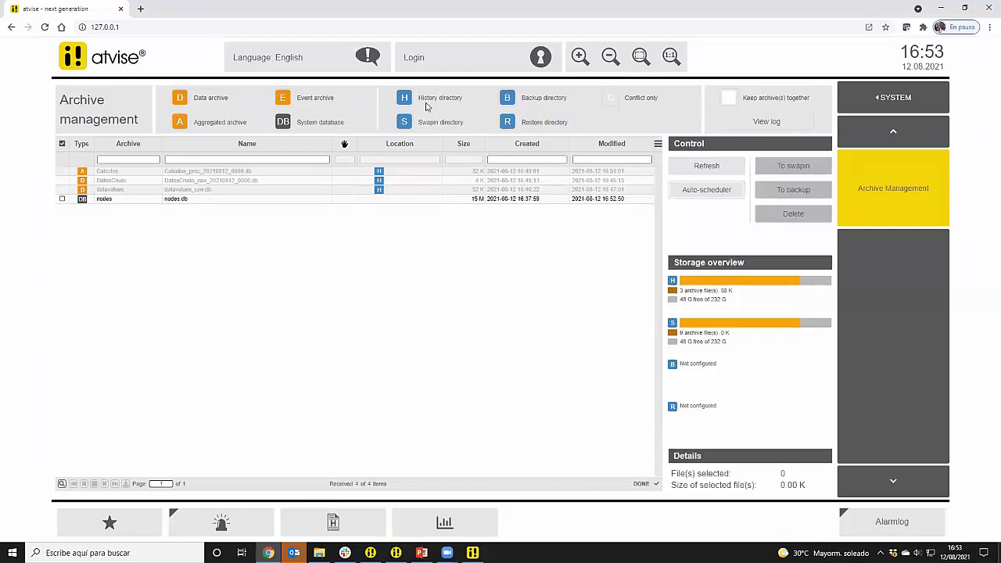
Examine the archive partition files in the WebinarHistorian database folder and the contents of its swapin subfolder in File Explorer.
{"action": "left_click", "coordinate": [319, 553]}
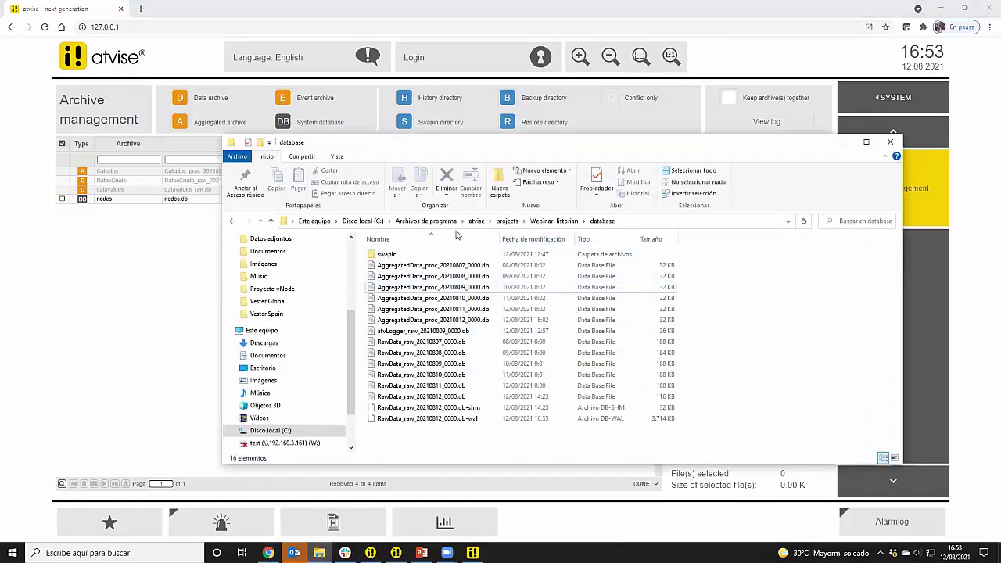
{"action": "left_click", "coordinate": [843, 143]}
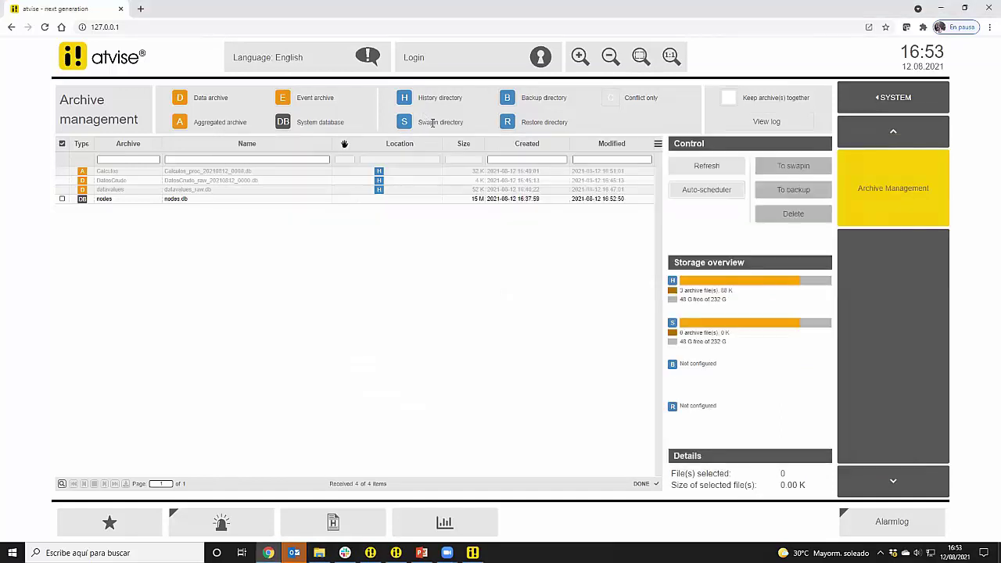
{"action": "left_click", "coordinate": [319, 553]}
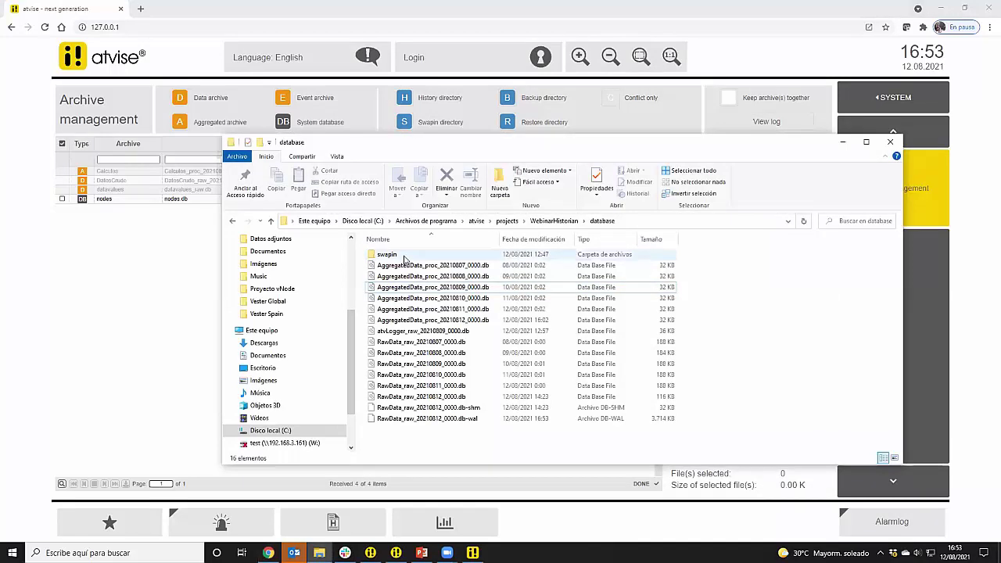
{"action": "double_click", "coordinate": [404, 256]}
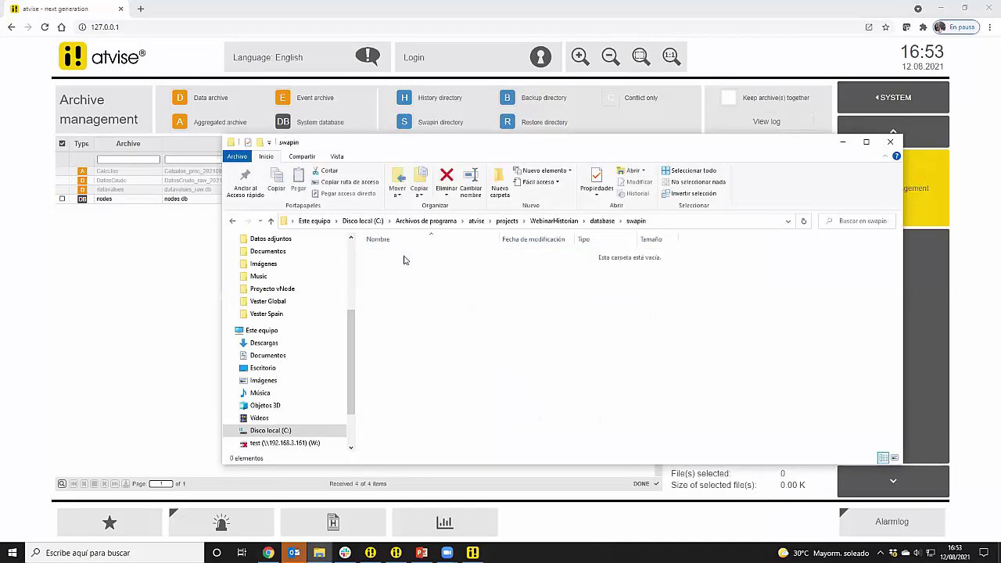
{"action": "left_click", "coordinate": [600, 222]}
{"action": "left_click", "coordinate": [415, 275]}
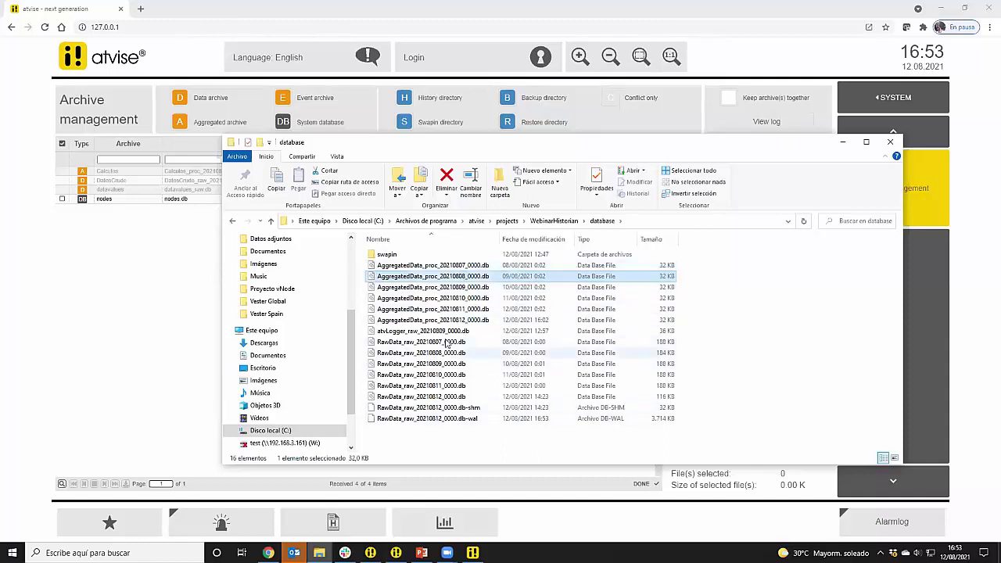
{"action": "double_click", "coordinate": [415, 255]}
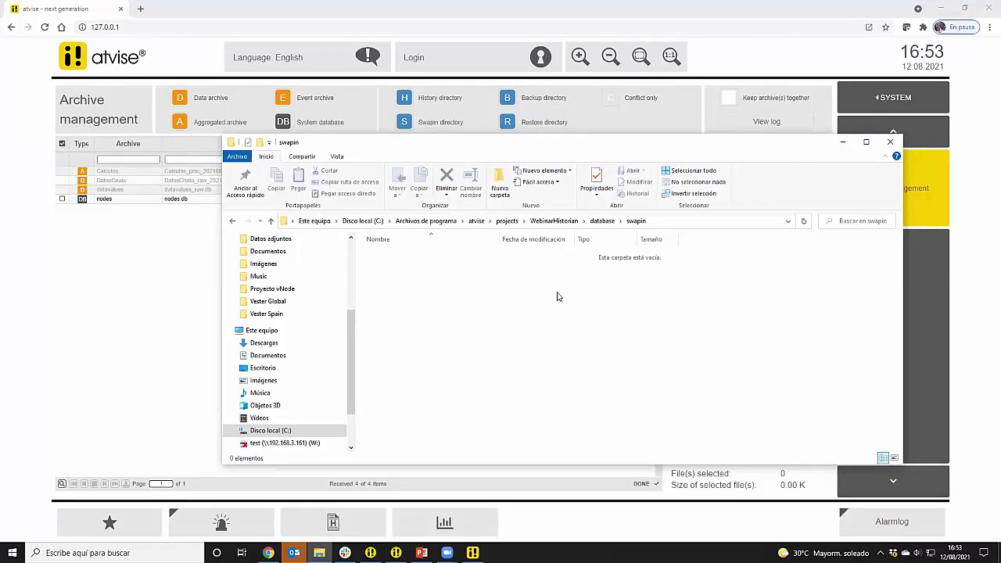
{"action": "left_click", "coordinate": [609, 224]}
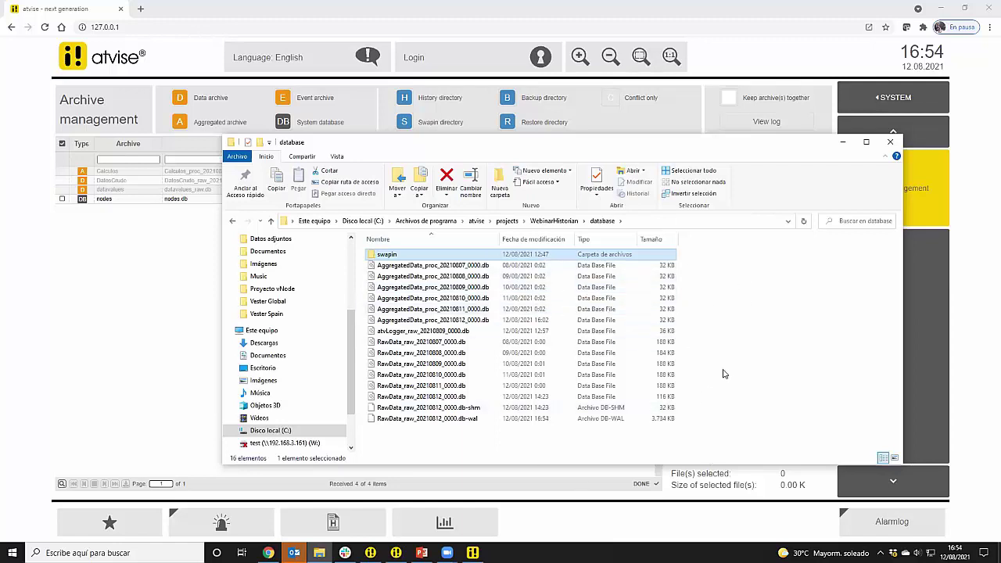
{"action": "double_click", "coordinate": [389, 254]}
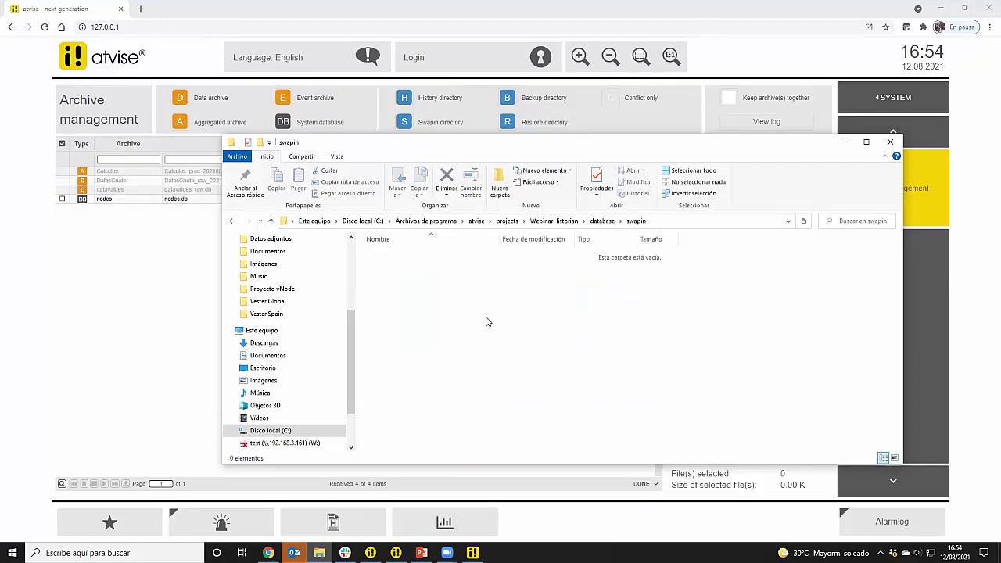
{"action": "left_click", "coordinate": [602, 222]}
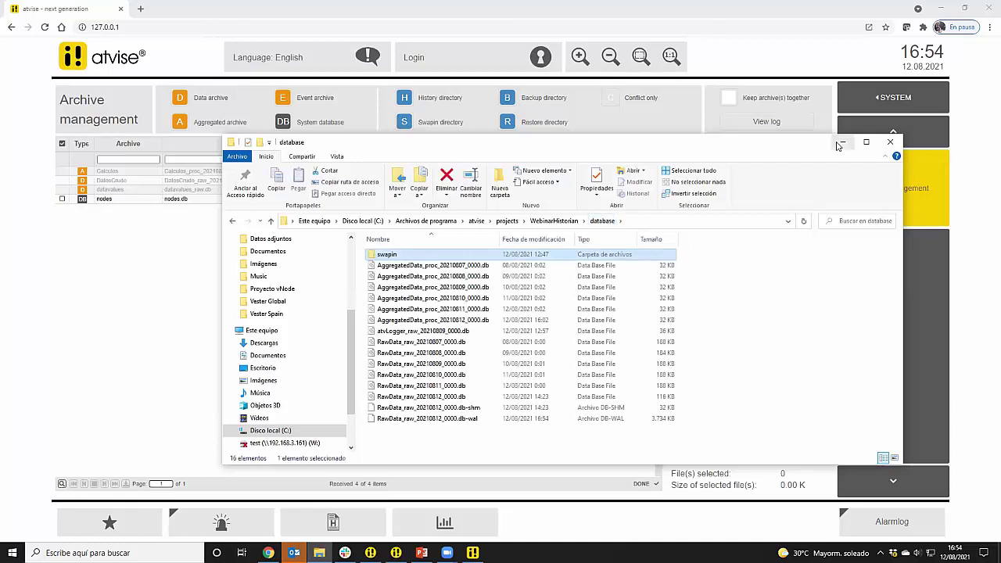
{"action": "left_click", "coordinate": [840, 141]}
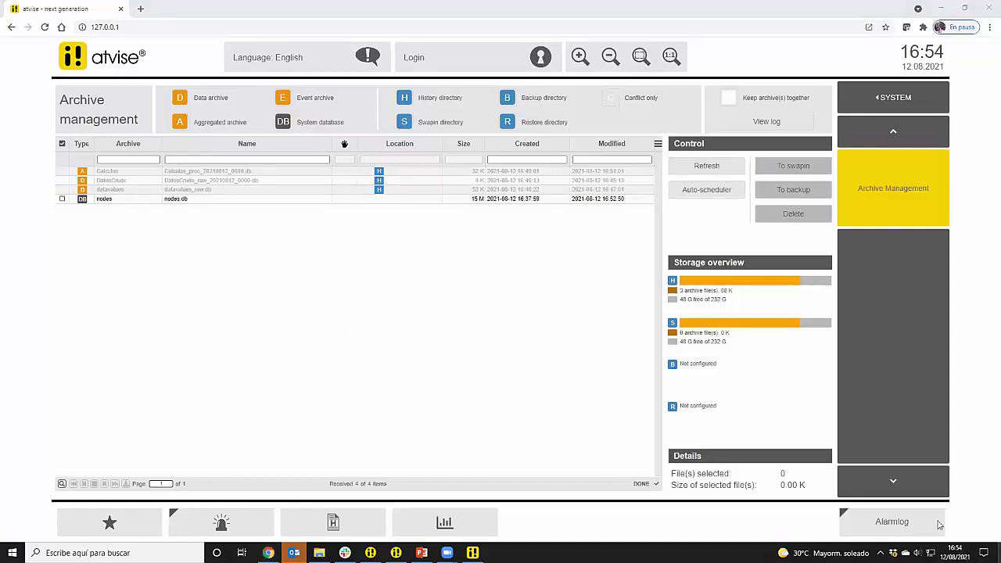
Create a folder named WEBINAR on the Windows desktop and open it.
{"action": "left_click", "coordinate": [1000, 556]}
{"action": "right_click", "coordinate": [210, 158]}
{"action": "mouse_move", "coordinate": [297, 310]}
{"action": "left_click", "coordinate": [384, 308]}
{"action": "type", "text": "WEBINAR"}
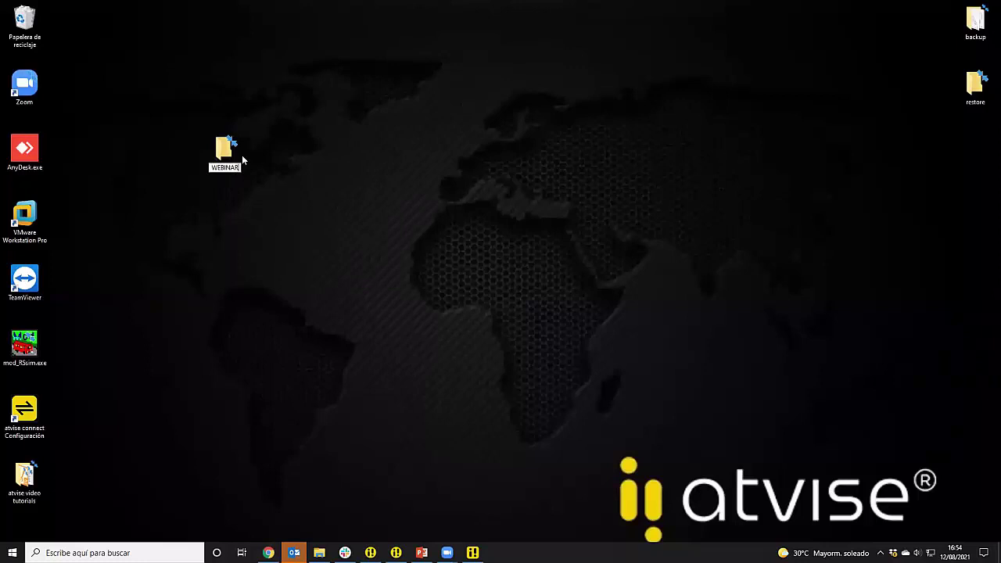
{"action": "key", "text": "Return"}
{"action": "double_click", "coordinate": [225, 151]}
Create a subfolder named backup inside the WEBINAR folder.
{"action": "right_click", "coordinate": [477, 323]}
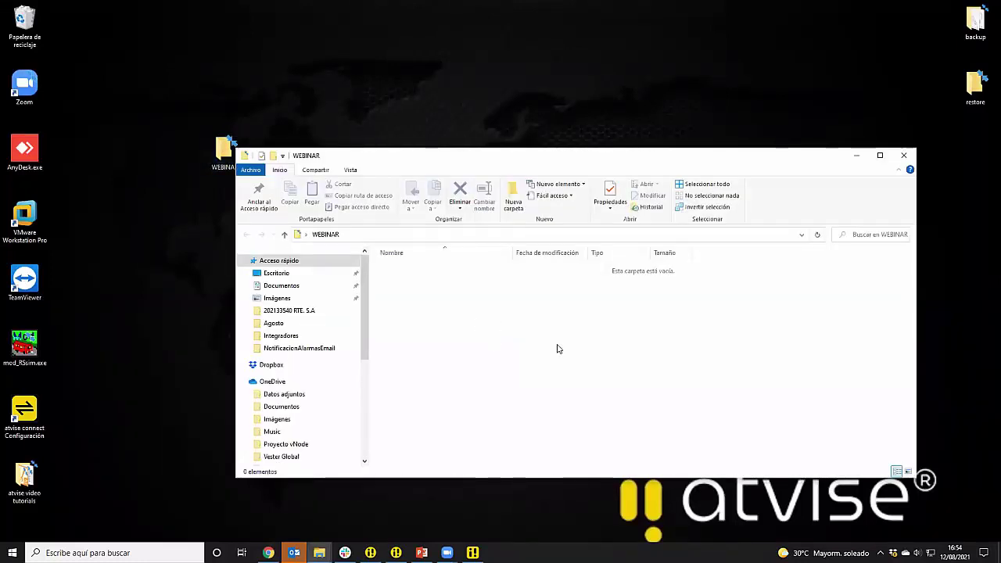
{"action": "mouse_move", "coordinate": [579, 498]}
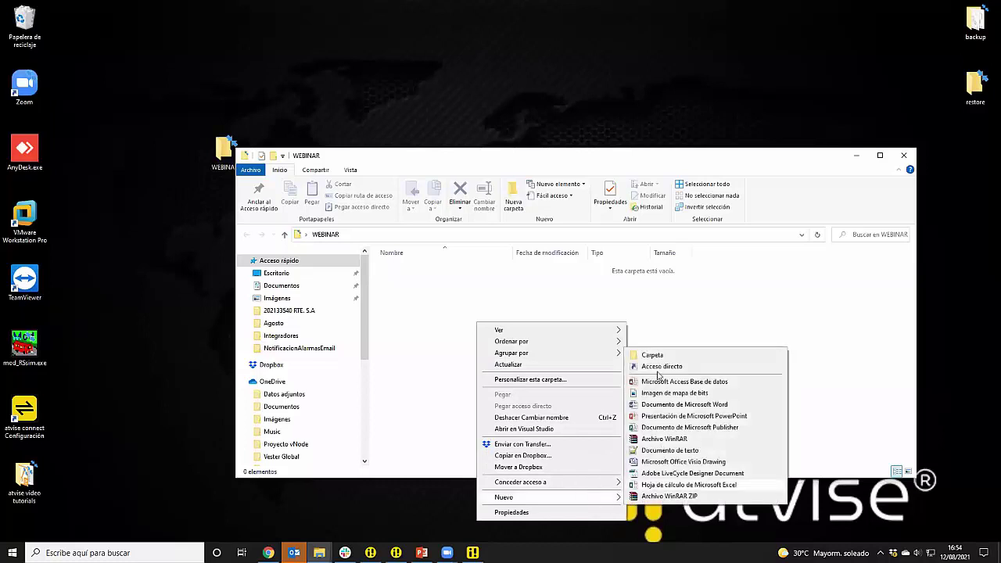
{"action": "left_click", "coordinate": [661, 357]}
{"action": "type", "text": "backup"}
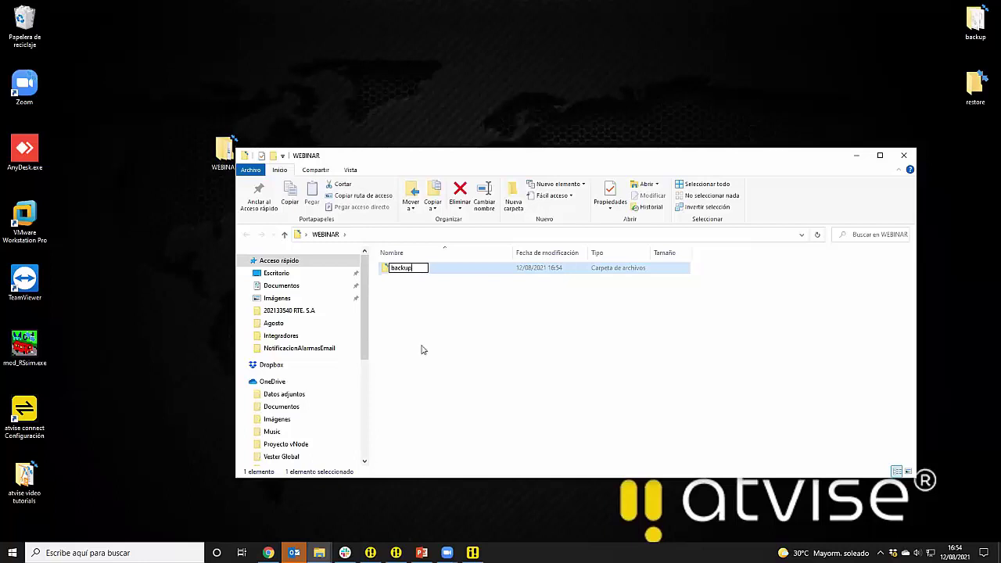
{"action": "left_click", "coordinate": [420, 346]}
Create a second subfolder named restore inside the WEBINAR folder.
{"action": "right_click", "coordinate": [421, 344]}
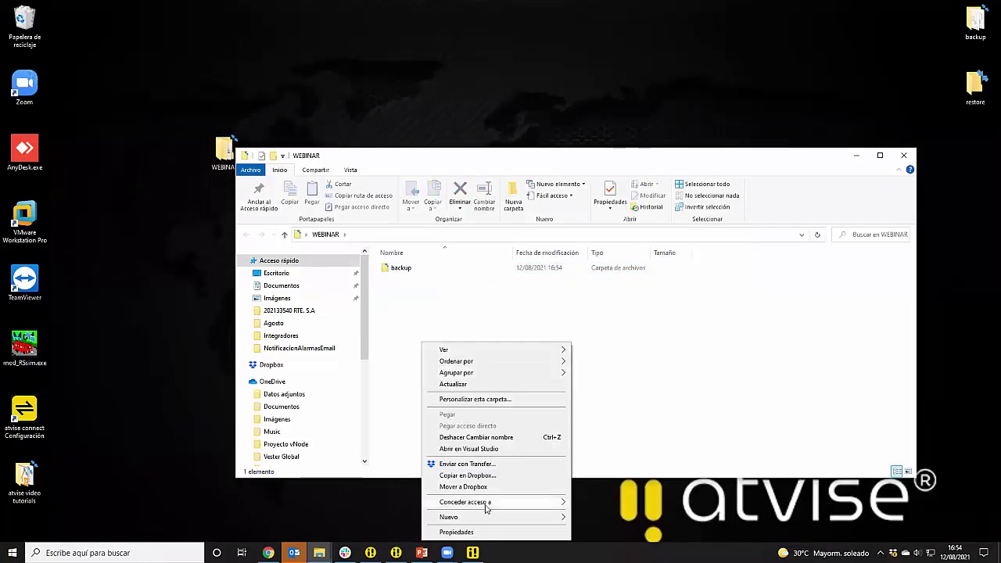
{"action": "mouse_move", "coordinate": [554, 517]}
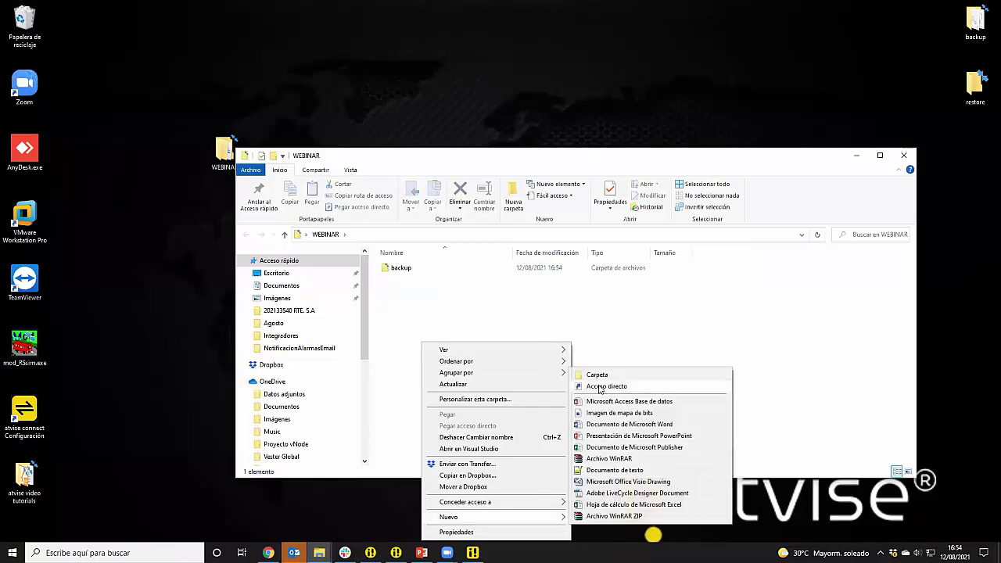
{"action": "left_click", "coordinate": [597, 375]}
{"action": "type", "text": "rewst"}
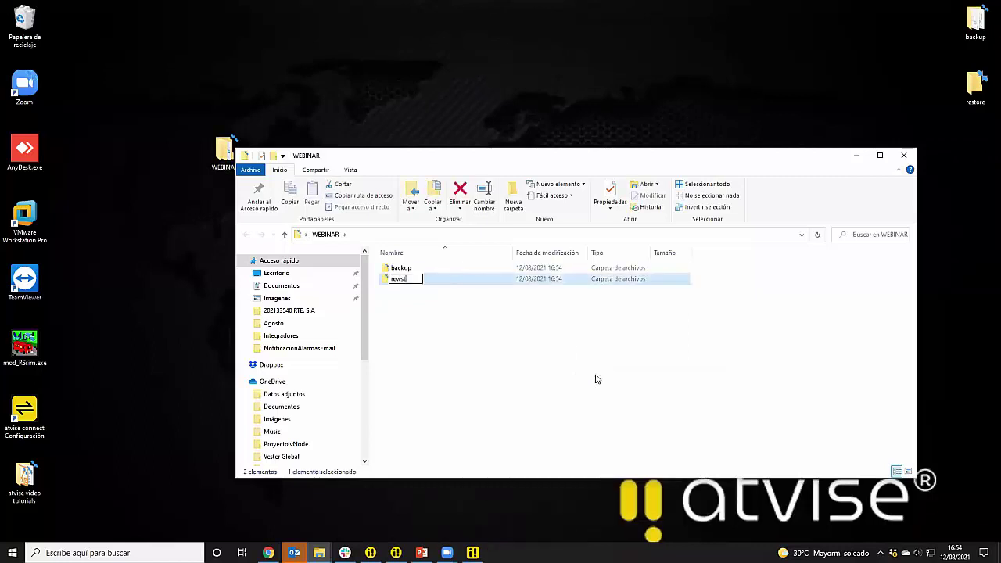
{"action": "key", "text": "BackSpace"}
{"action": "type", "text": "store"}
{"action": "key", "text": "Return"}
Switch to atvise builder and open the history settings of the History Archives node for editing.
{"action": "left_click", "coordinate": [472, 554]}
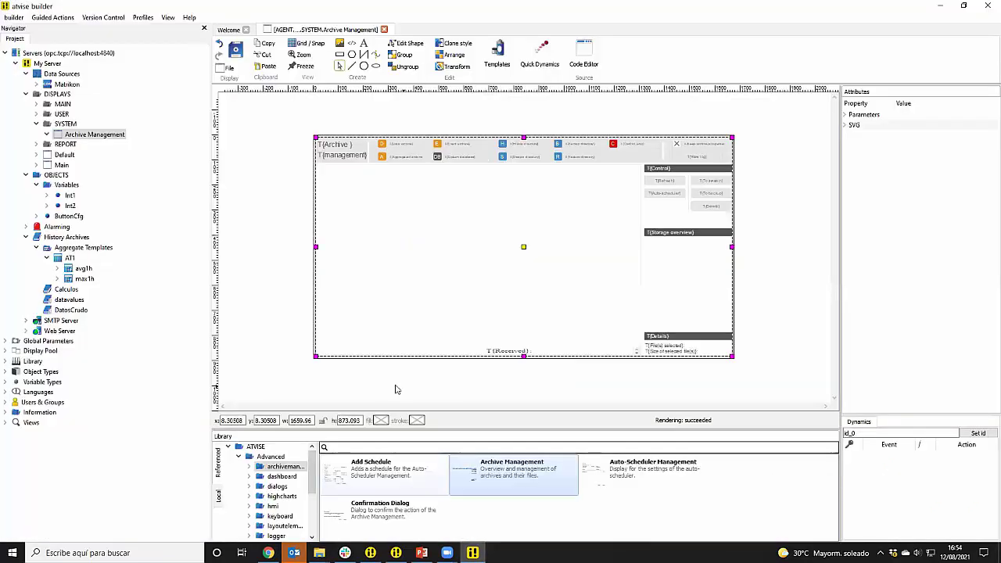
{"action": "left_click", "coordinate": [70, 241]}
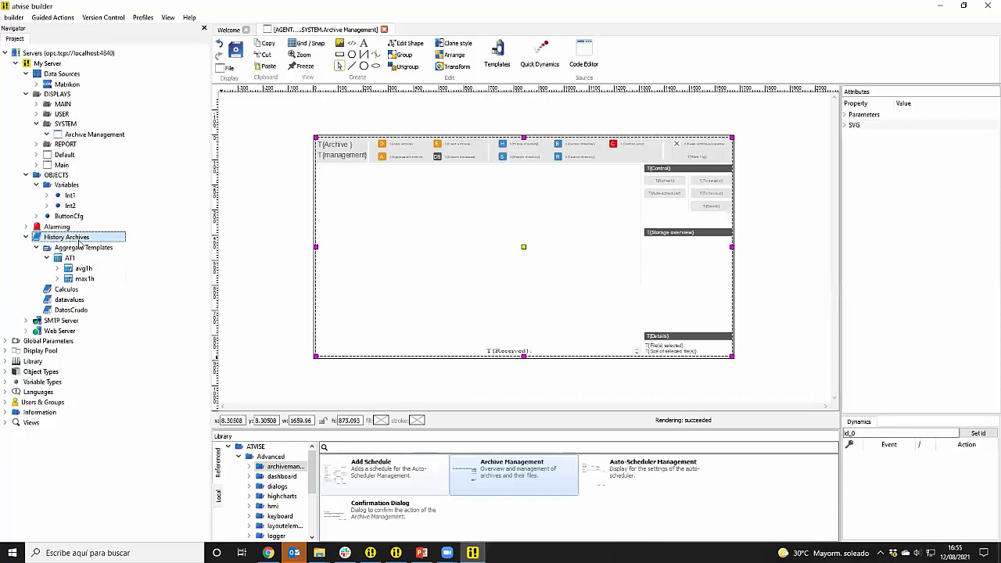
{"action": "right_click", "coordinate": [76, 244]}
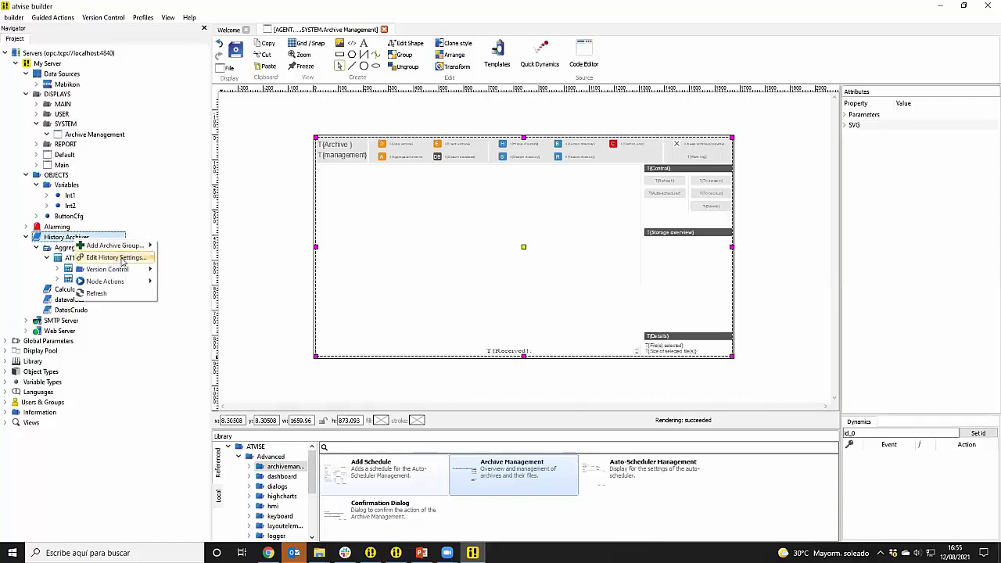
{"action": "left_click", "coordinate": [118, 257]}
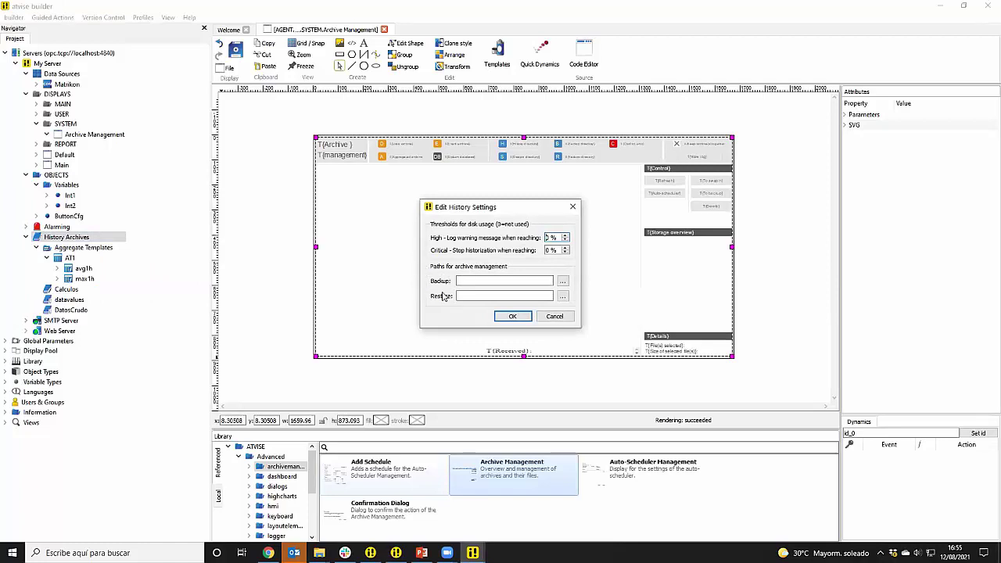
Set the archive management Backup path to the backup folder inside WEBINAR on the current user's desktop.
{"action": "left_click", "coordinate": [561, 282]}
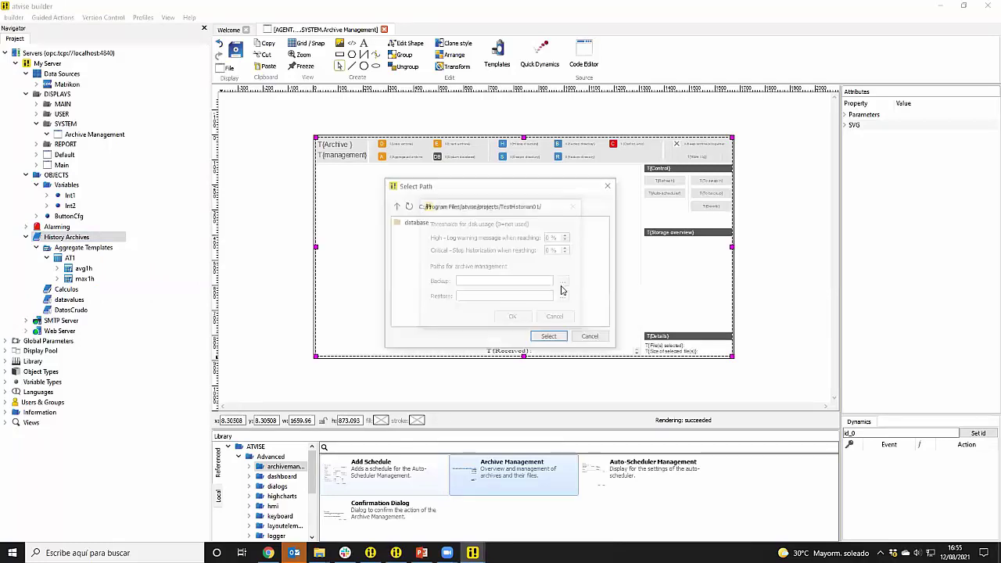
{"action": "left_click", "coordinate": [396, 206]}
{"action": "left_click", "coordinate": [396, 206]}
{"action": "left_click", "coordinate": [396, 206]}
{"action": "left_click", "coordinate": [396, 206]}
{"action": "scroll", "coordinate": [440, 284], "scroll_direction": "down", "scroll_amount": 8}
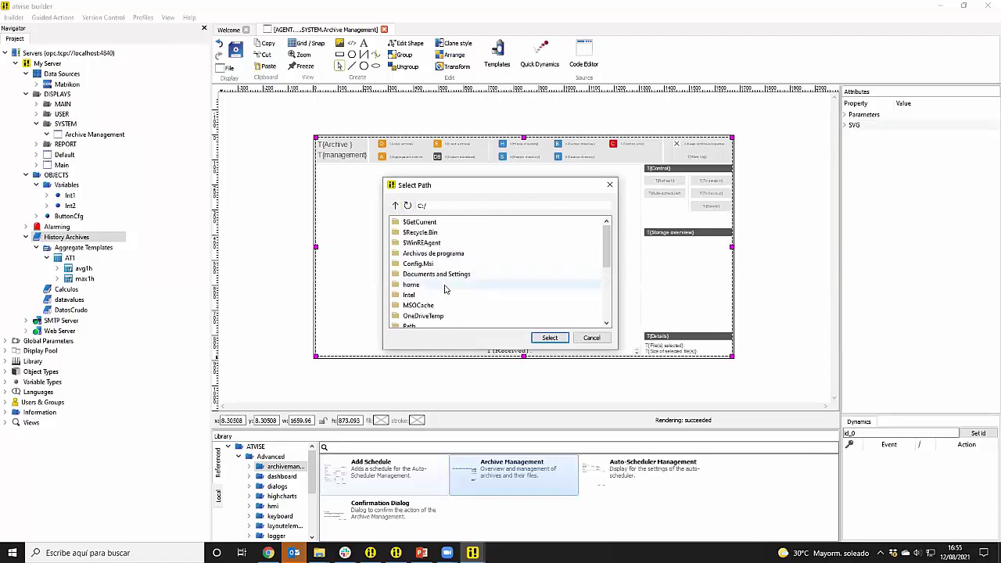
{"action": "scroll", "coordinate": [442, 291], "scroll_direction": "down", "scroll_amount": 1}
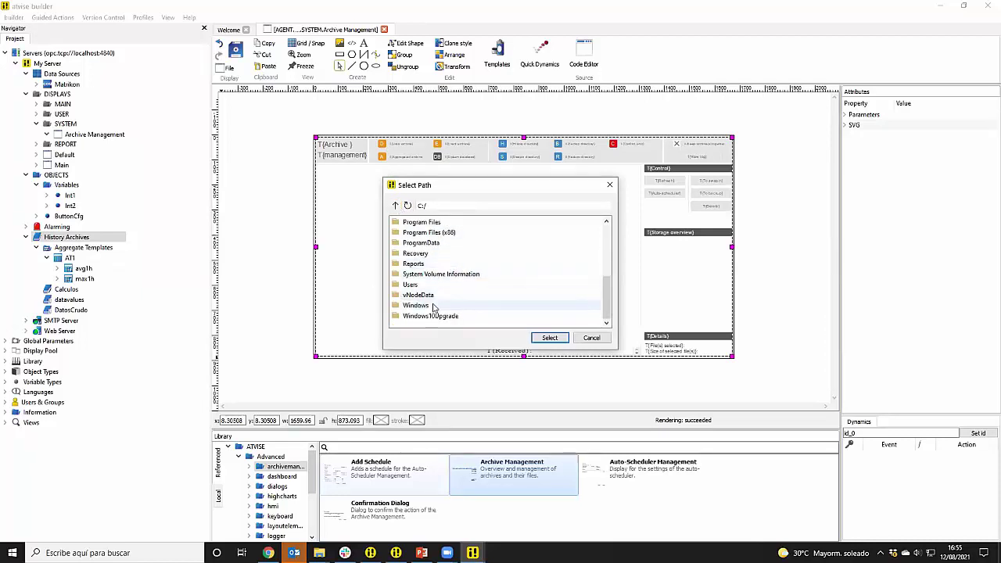
{"action": "double_click", "coordinate": [417, 284]}
{"action": "double_click", "coordinate": [411, 263]}
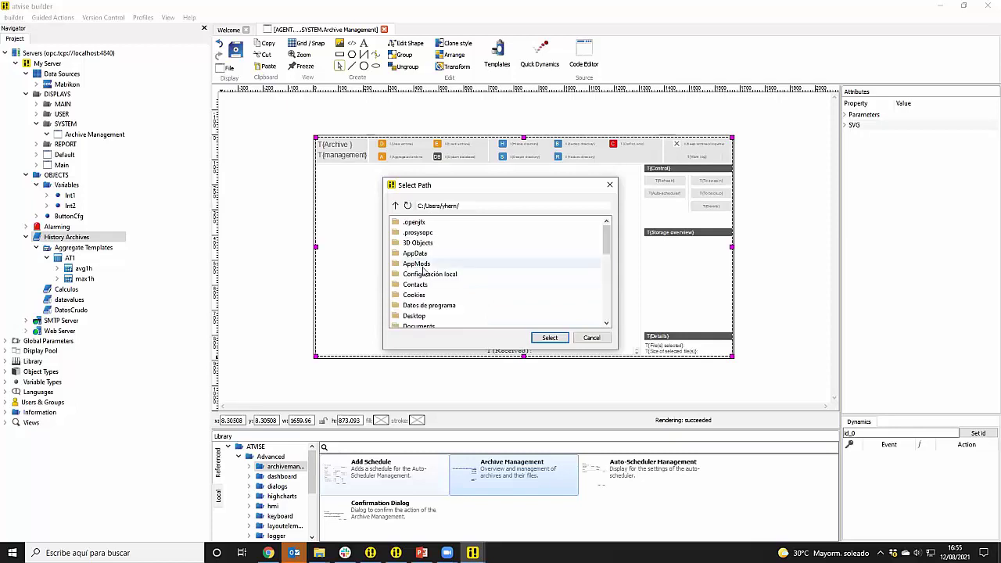
{"action": "left_click", "coordinate": [396, 205]}
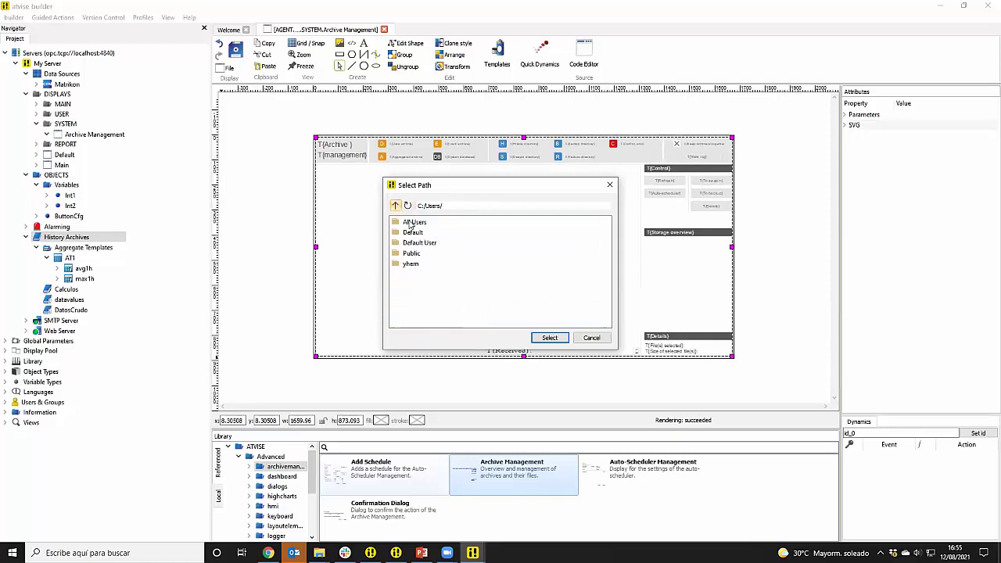
{"action": "double_click", "coordinate": [417, 266]}
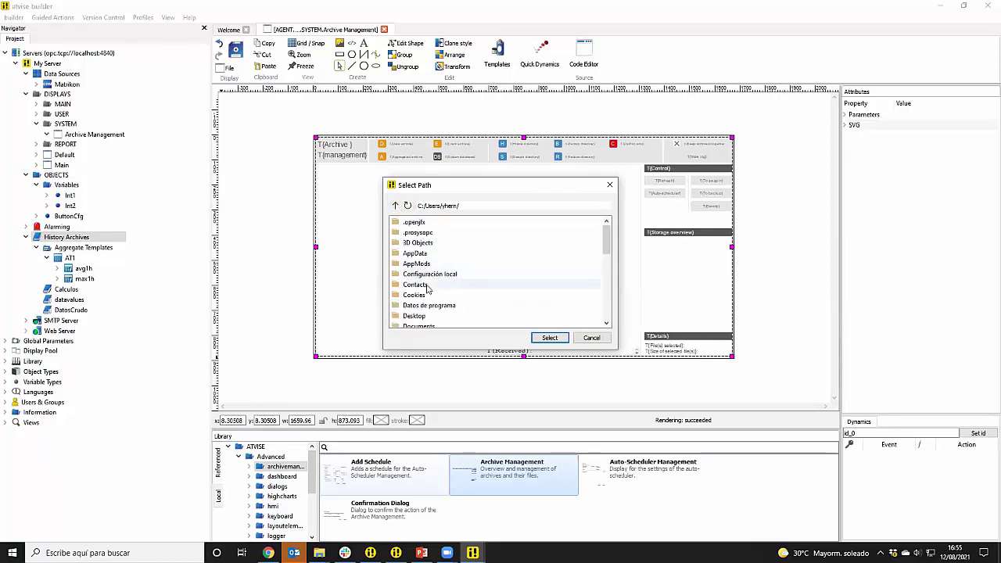
{"action": "double_click", "coordinate": [424, 315]}
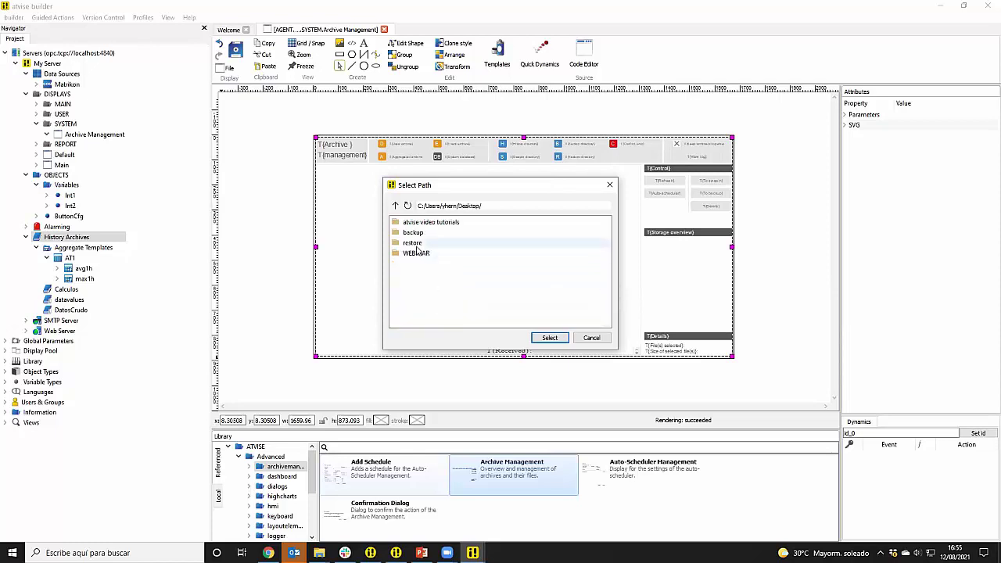
{"action": "double_click", "coordinate": [423, 253]}
{"action": "left_click", "coordinate": [419, 224]}
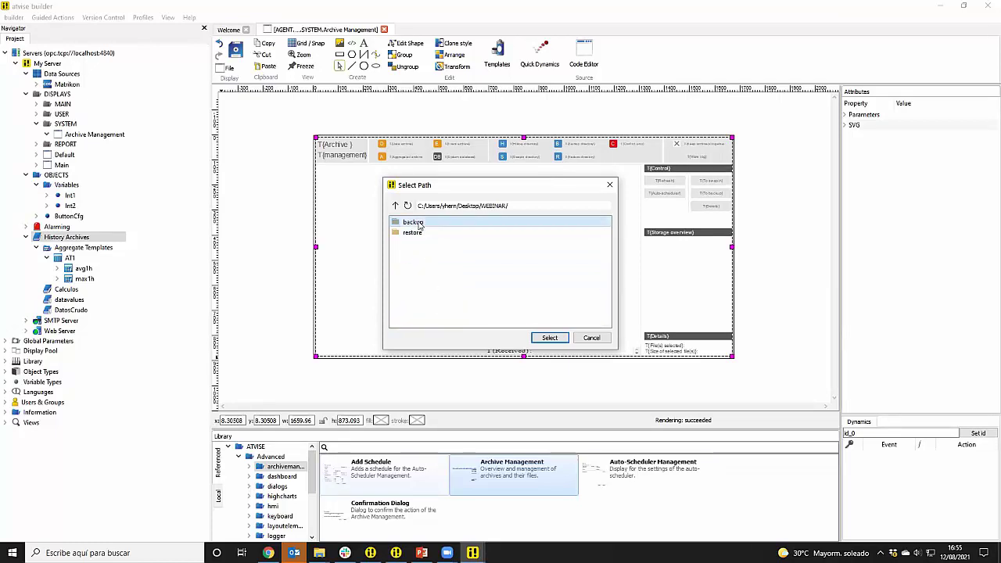
{"action": "double_click", "coordinate": [420, 225]}
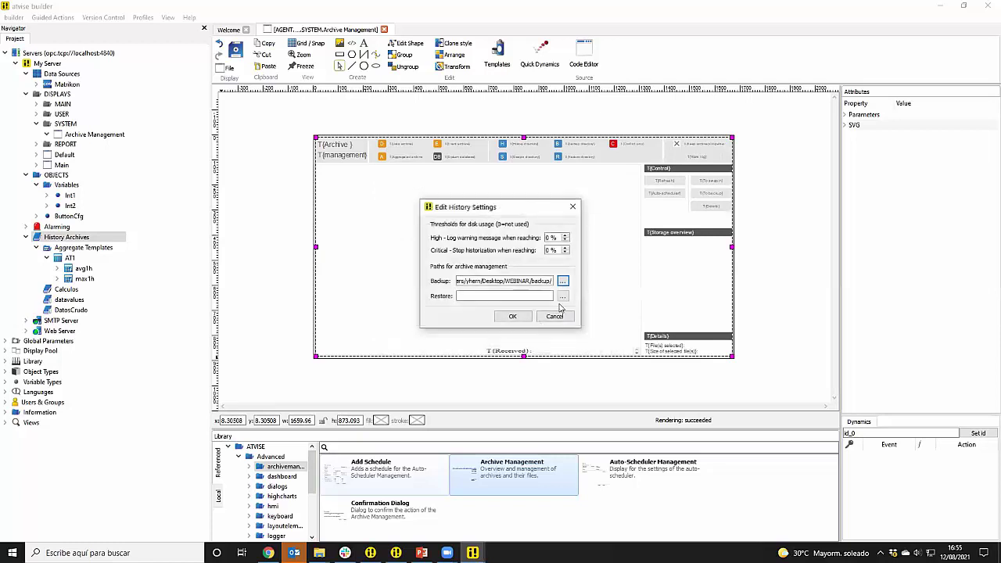
Set the archive management Restore path to the restore folder inside WEBINAR on the current user's desktop and apply the history settings.
{"action": "left_click", "coordinate": [562, 297]}
{"action": "left_click", "coordinate": [396, 208]}
{"action": "left_click", "coordinate": [396, 207]}
{"action": "left_click", "coordinate": [396, 207]}
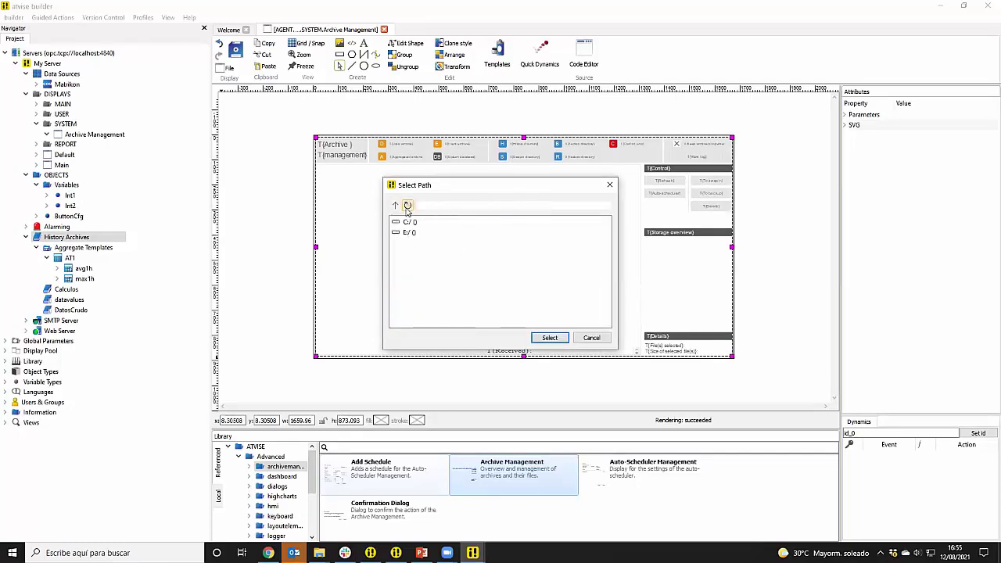
{"action": "double_click", "coordinate": [409, 222]}
{"action": "scroll", "coordinate": [421, 307], "scroll_direction": "down", "scroll_amount": 3}
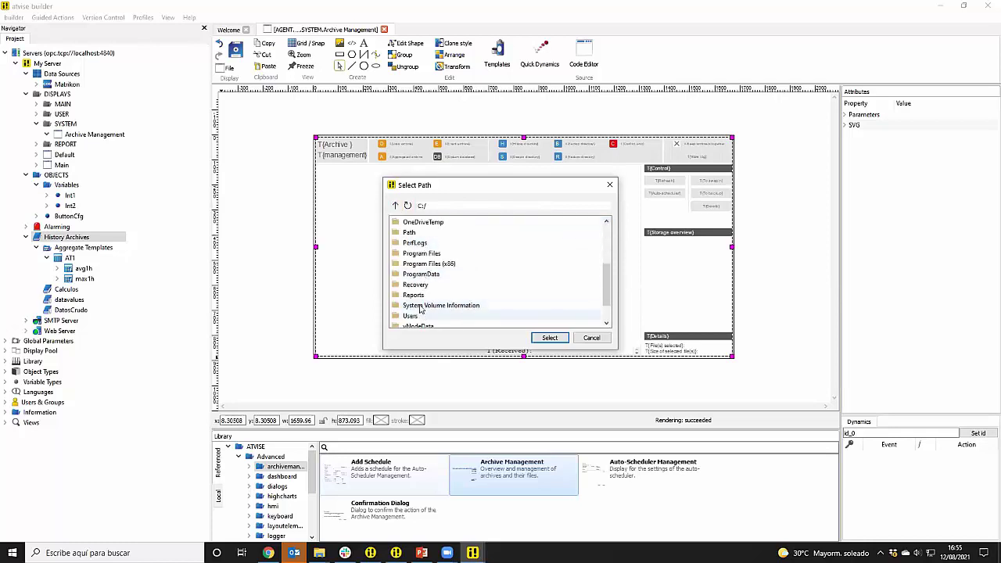
{"action": "double_click", "coordinate": [421, 314]}
{"action": "double_click", "coordinate": [411, 263]}
{"action": "scroll", "coordinate": [438, 296], "scroll_direction": "down", "scroll_amount": 5}
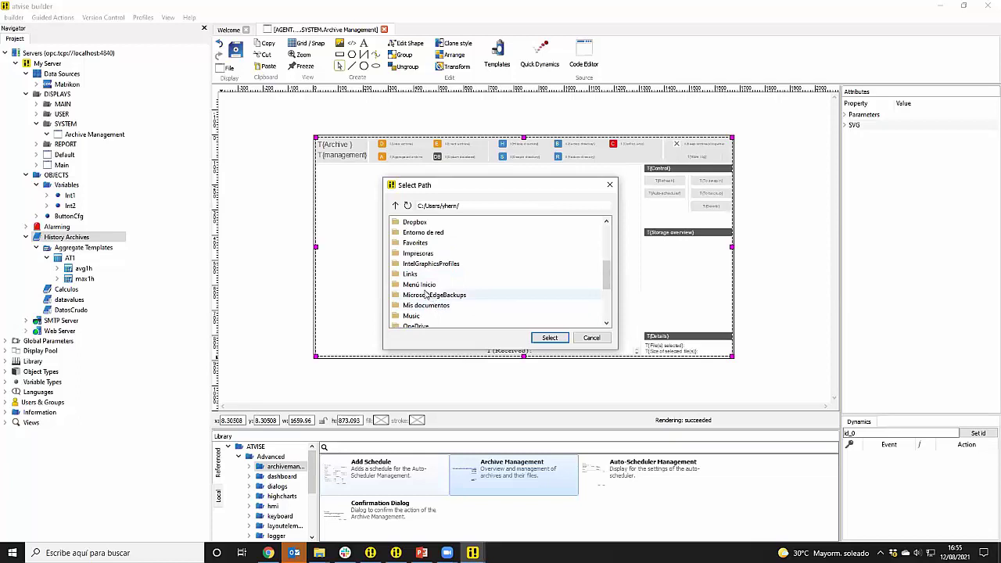
{"action": "scroll", "coordinate": [423, 257], "scroll_direction": "up", "scroll_amount": 1}
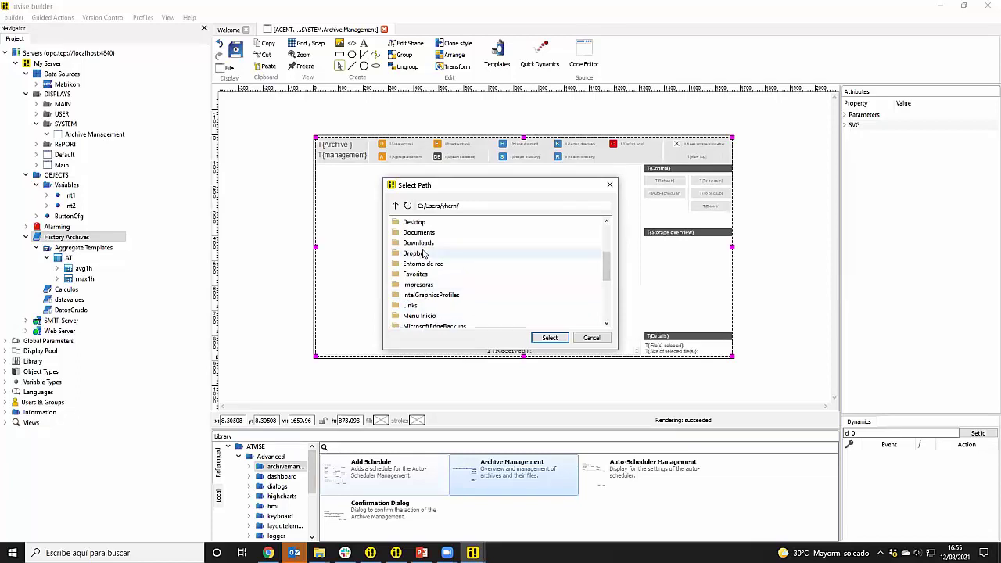
{"action": "double_click", "coordinate": [415, 223]}
{"action": "double_click", "coordinate": [415, 253]}
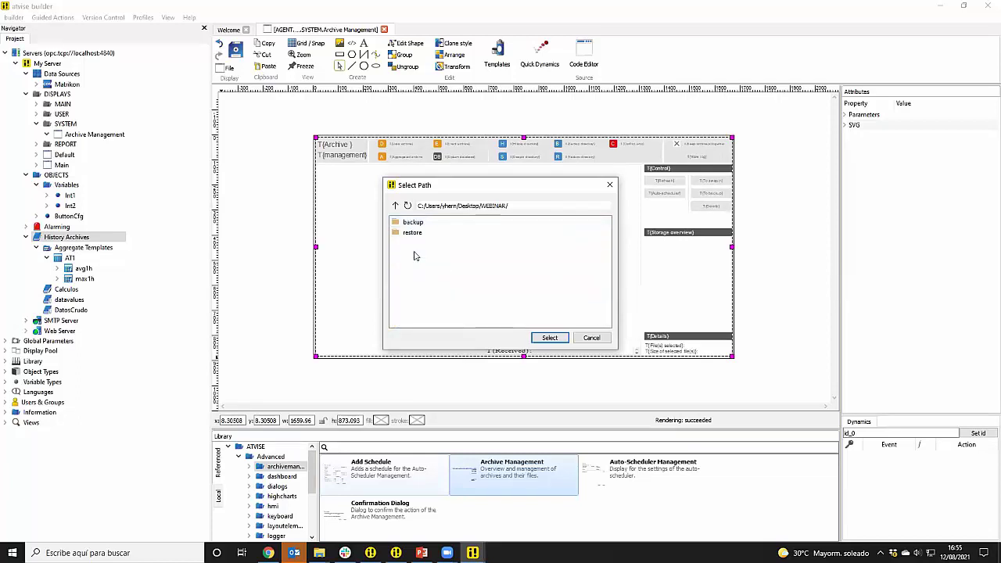
{"action": "double_click", "coordinate": [414, 232]}
{"action": "left_click", "coordinate": [547, 337]}
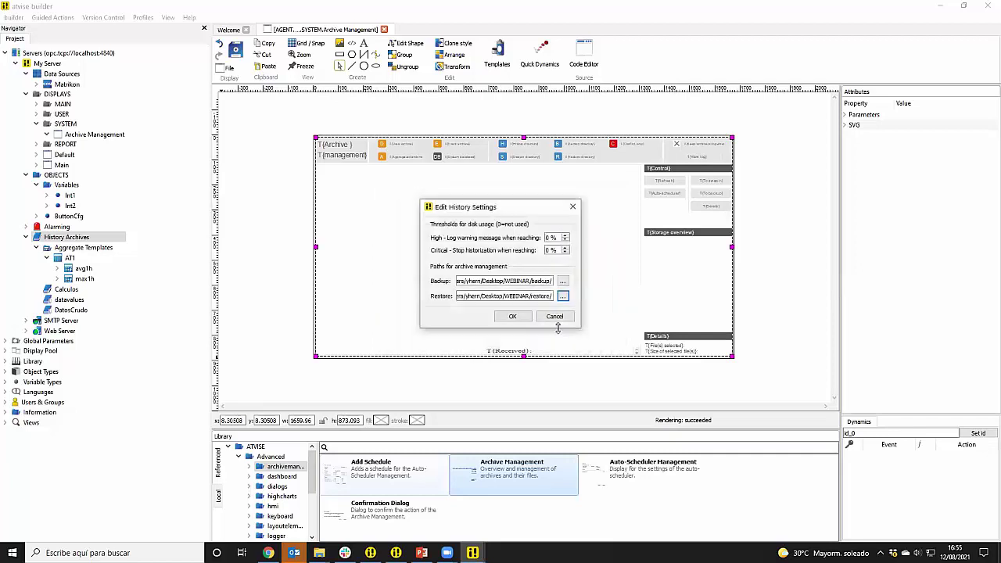
{"action": "left_click", "coordinate": [512, 316]}
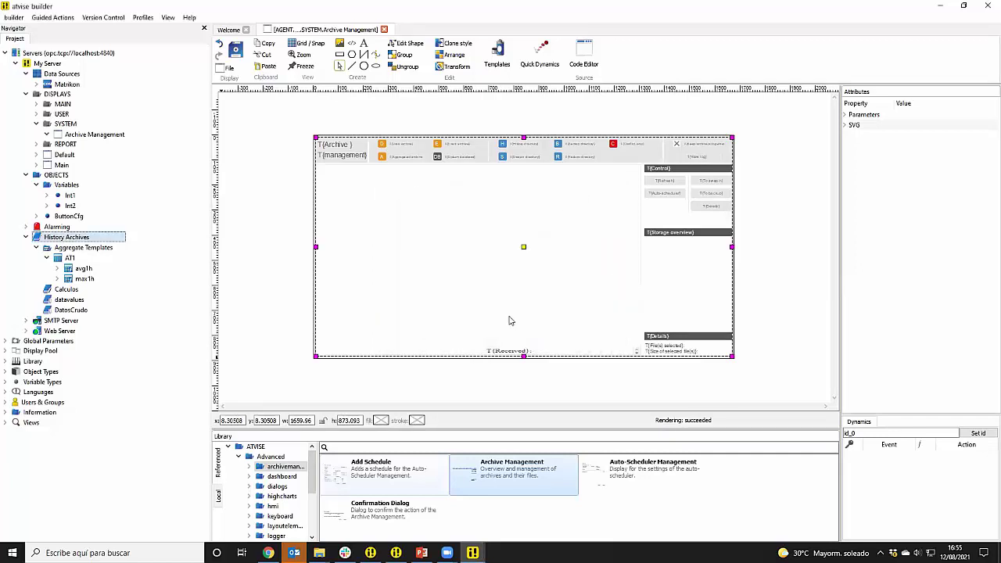
Switch to the browser and refresh the Archive Management display at 127.0.0.1.
{"action": "left_click", "coordinate": [941, 7]}
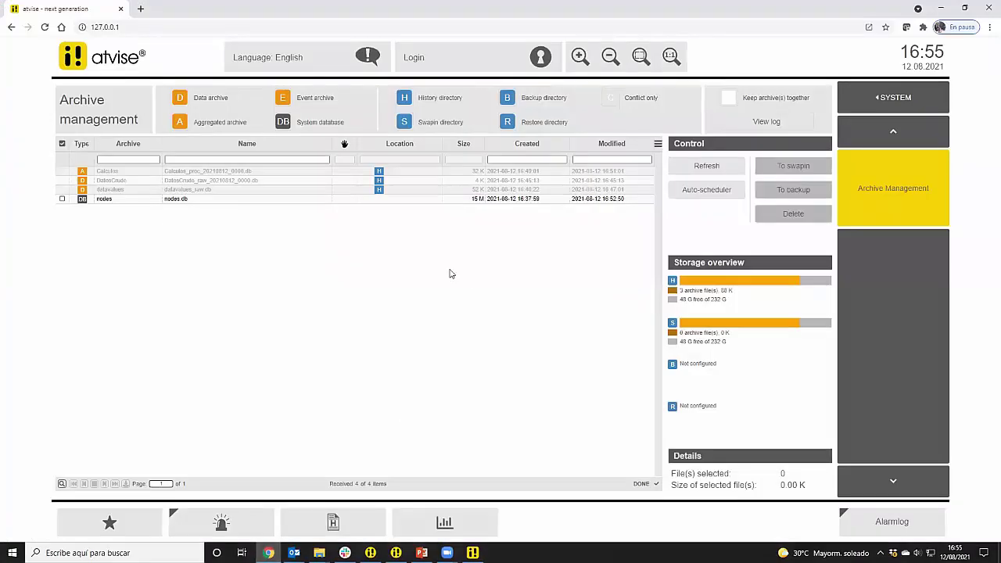
{"action": "left_click", "coordinate": [708, 170]}
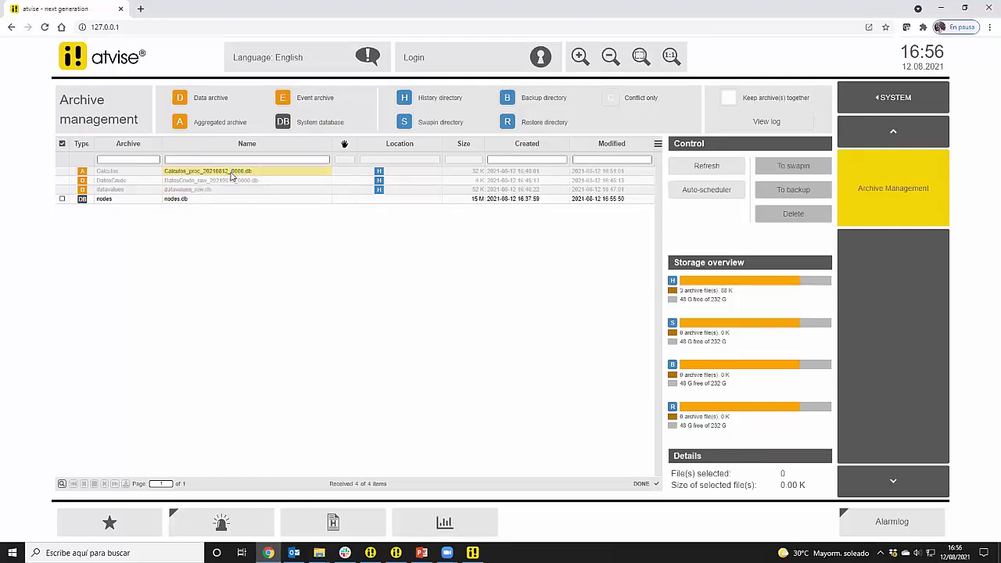
Open the second atvise project at 127.0.0.1:81 in a new browser tab.
{"action": "left_click", "coordinate": [142, 11]}
{"action": "left_click", "coordinate": [150, 27]}
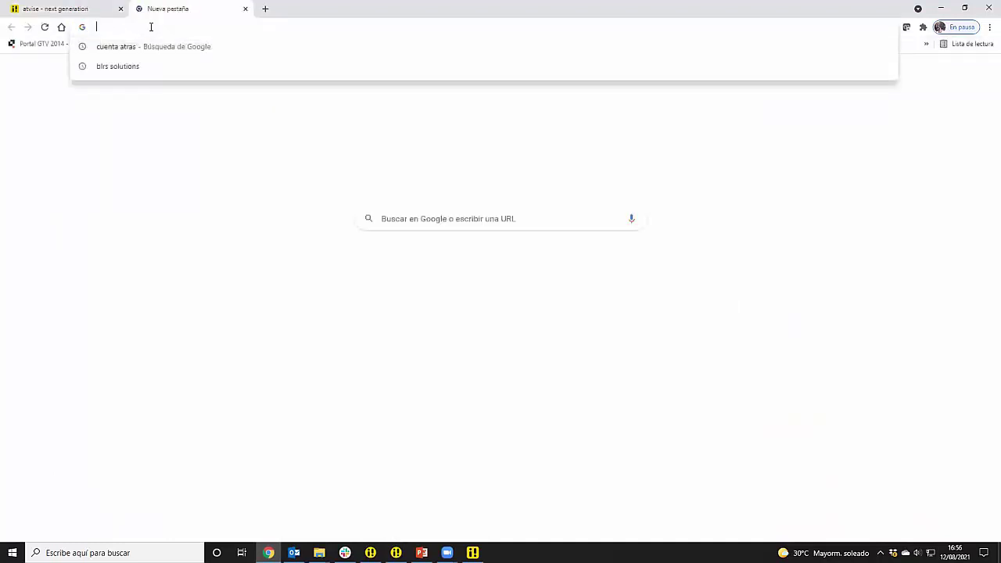
{"action": "type", "text": "12"}
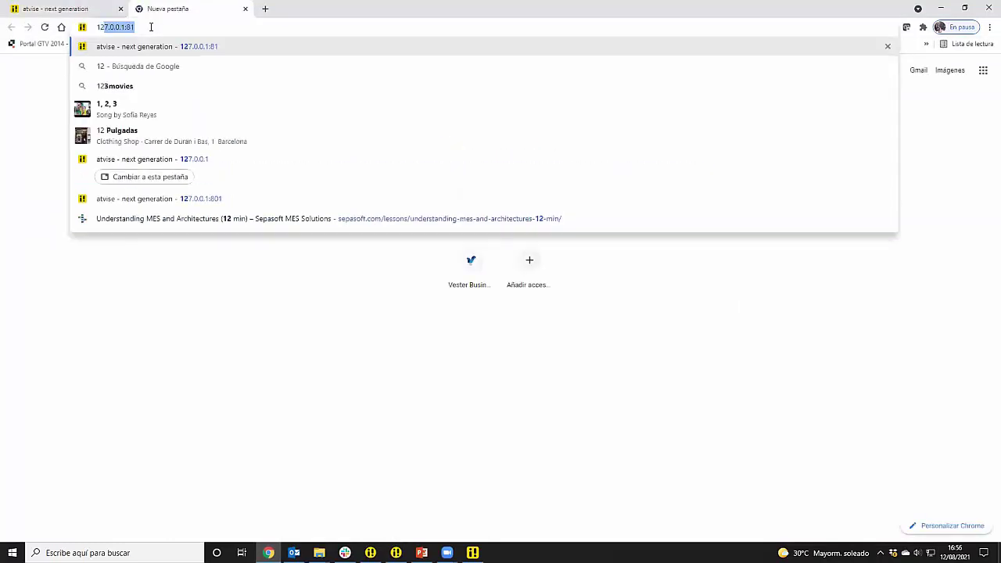
{"action": "type", "text": "7.0.0.1"}
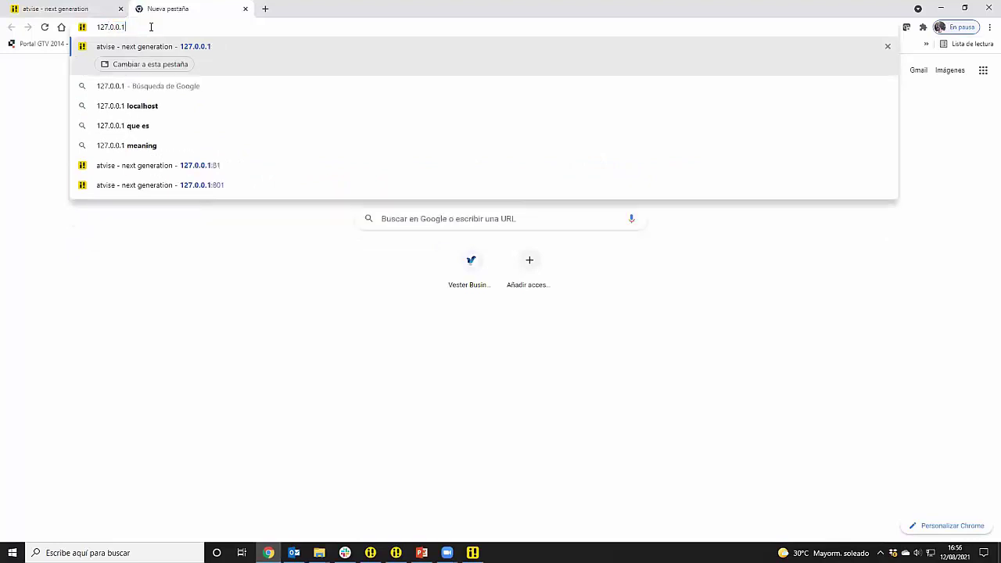
{"action": "key", "text": "BackSpace"}
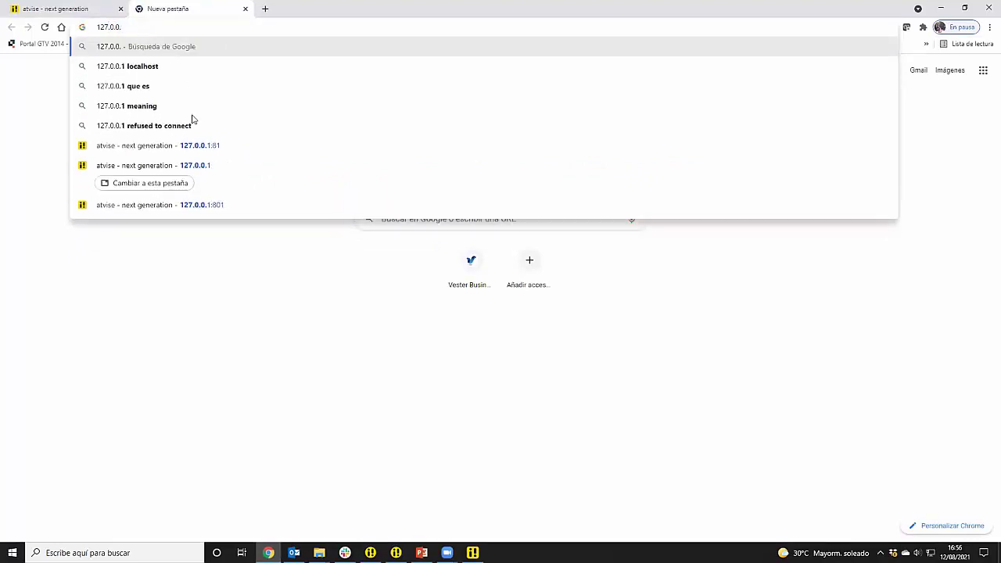
{"action": "left_click", "coordinate": [211, 149]}
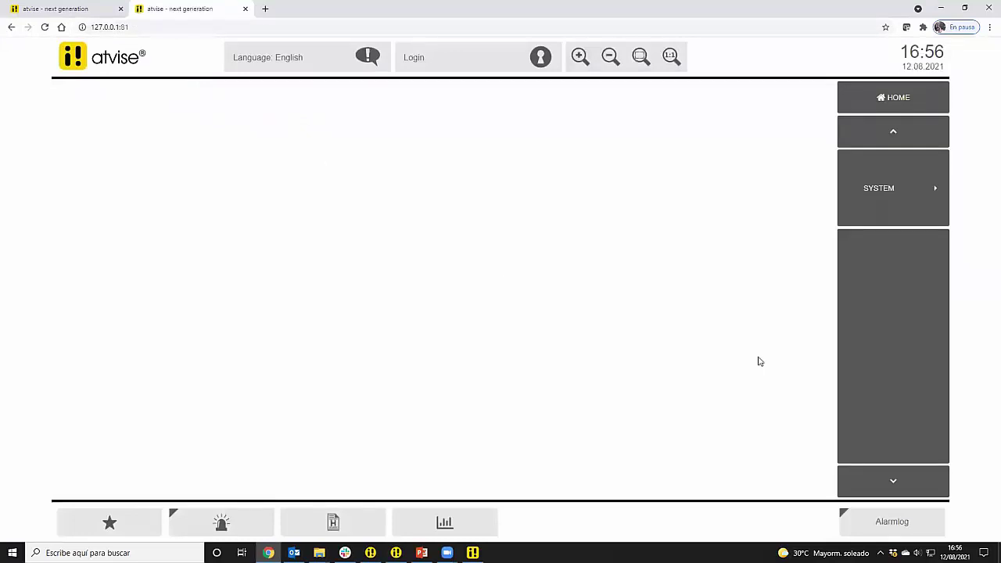
Move the backup and restore folders nearer the middle of the desktop and check the backup folder's contents.
{"action": "left_click", "coordinate": [941, 8]}
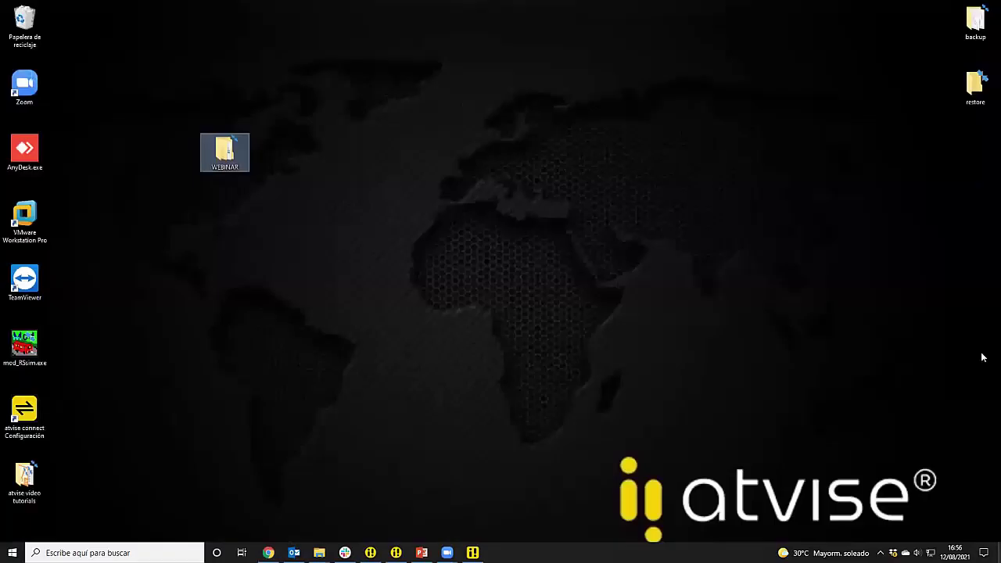
{"action": "left_click", "coordinate": [975, 39]}
{"action": "left_click_drag", "start_coordinate": [808, 157], "coordinate": [668, 164]}
{"action": "left_click_drag", "start_coordinate": [975, 88], "coordinate": [680, 210]}
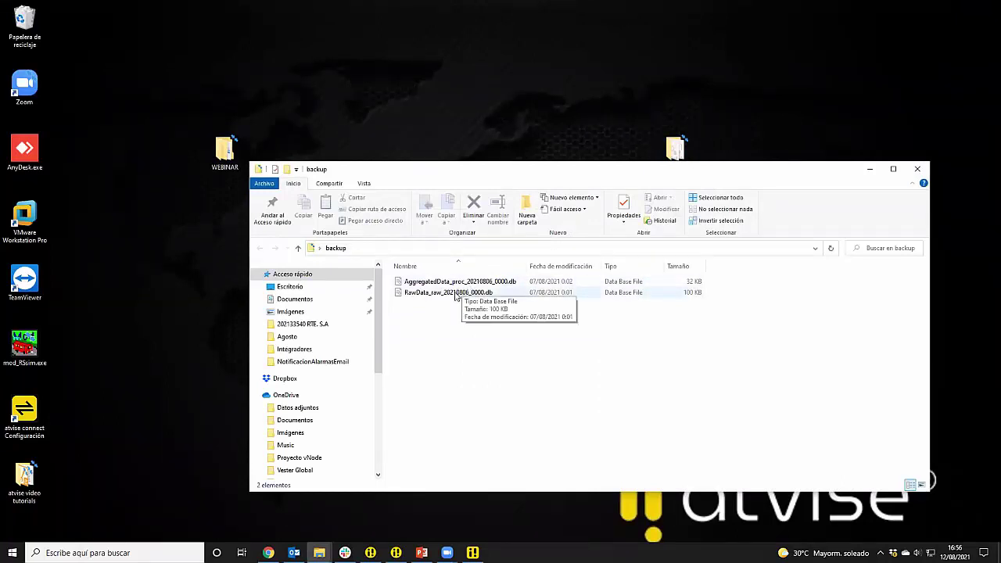
{"action": "left_click", "coordinate": [918, 172]}
In the Archive Management display of 127.0.0.1:81, move AggregatedData_proc_20210807_0000.db to the backup directory.
{"action": "left_click", "coordinate": [268, 553]}
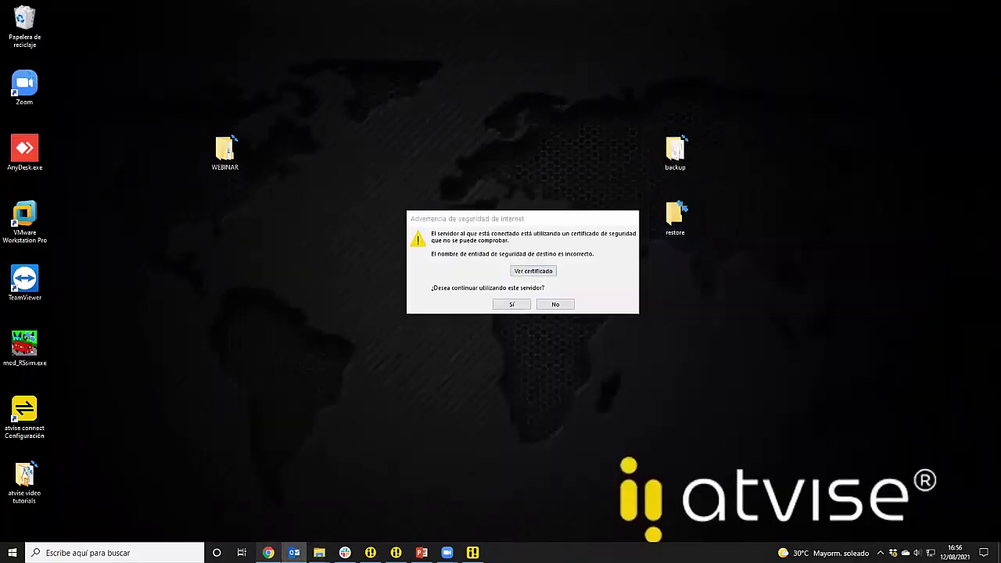
{"action": "left_click", "coordinate": [896, 204]}
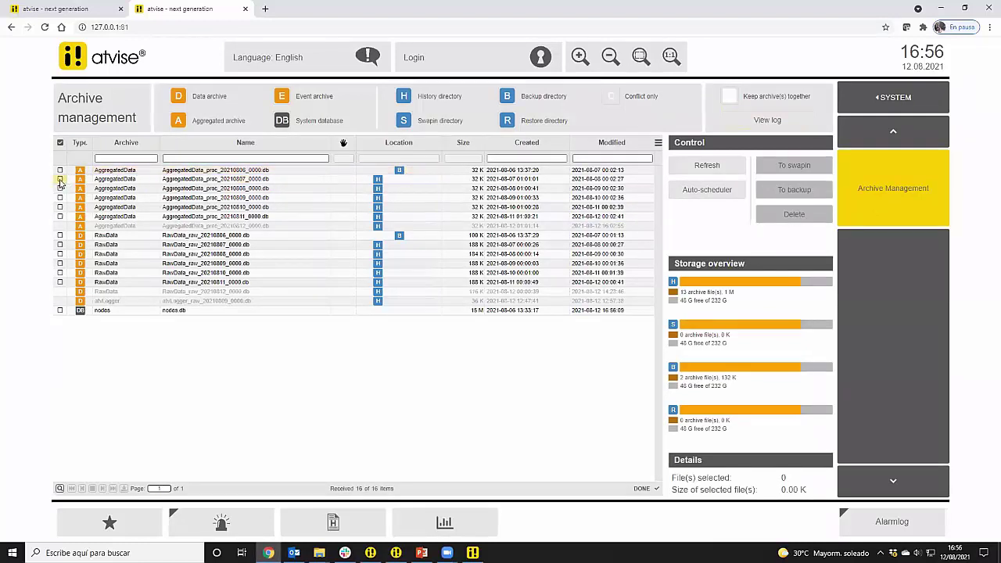
{"action": "left_click", "coordinate": [60, 179]}
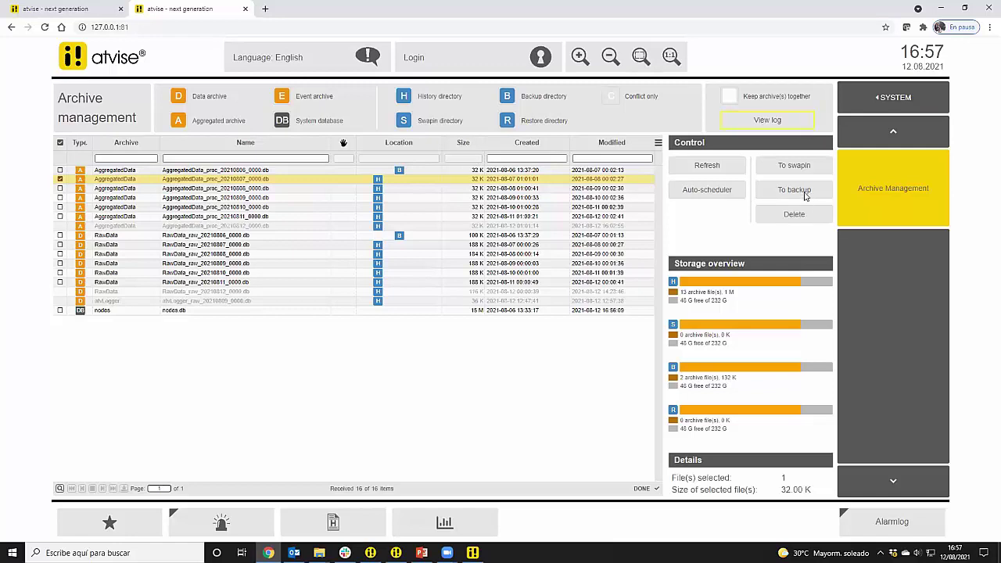
{"action": "left_click", "coordinate": [801, 199]}
{"action": "left_click", "coordinate": [521, 353]}
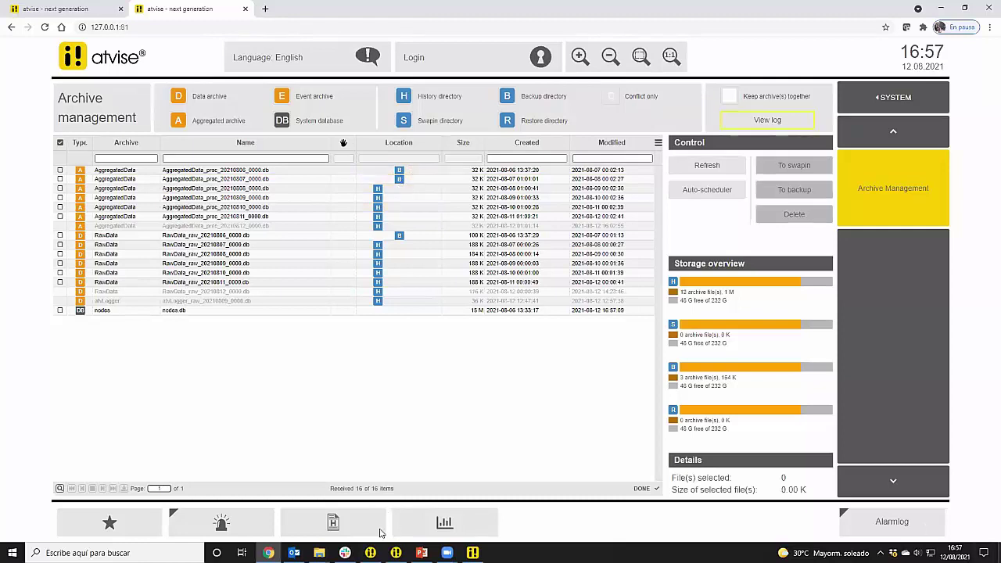
Switch to the desktop's backup folder and check for the file AggregatedData_proc_20210807_0000.db.
{"action": "mouse_move", "coordinate": [319, 553]}
{"action": "left_click", "coordinate": [1000, 553]}
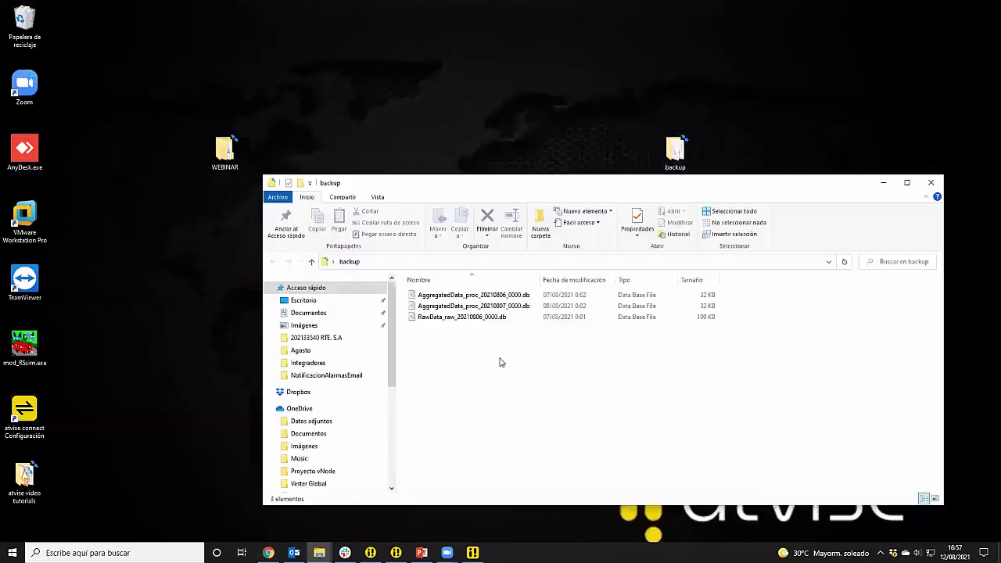
{"action": "left_click", "coordinate": [512, 306]}
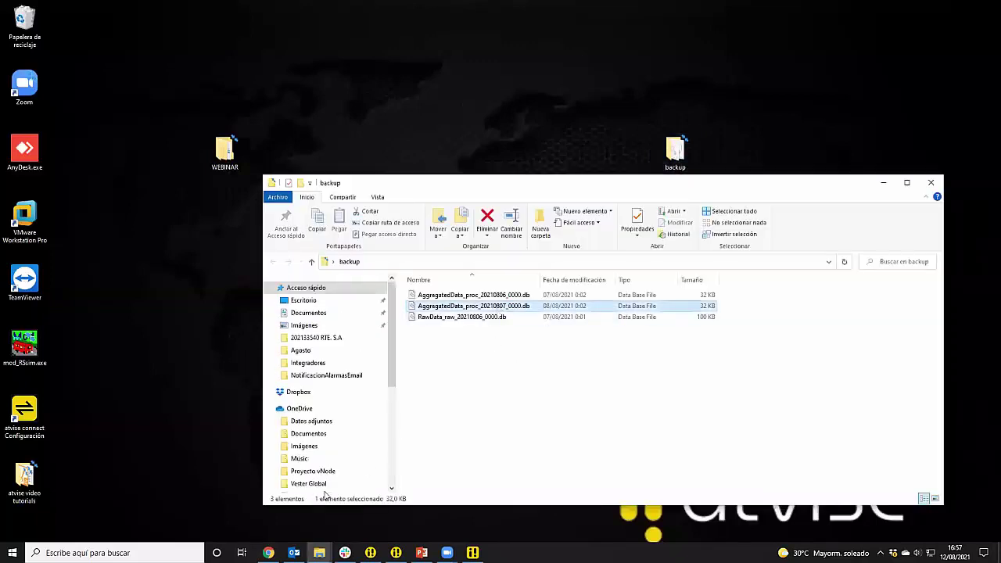
Back in the browser, start a new auto-scheduler schedule for the RawData archive with an interval of 1 month.
{"action": "left_click", "coordinate": [270, 551]}
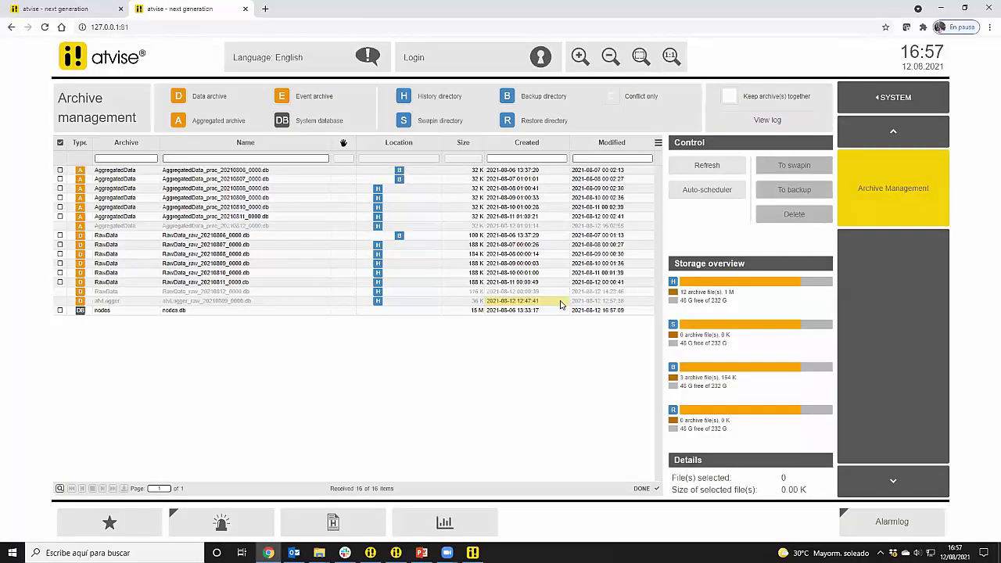
{"action": "left_click", "coordinate": [707, 190]}
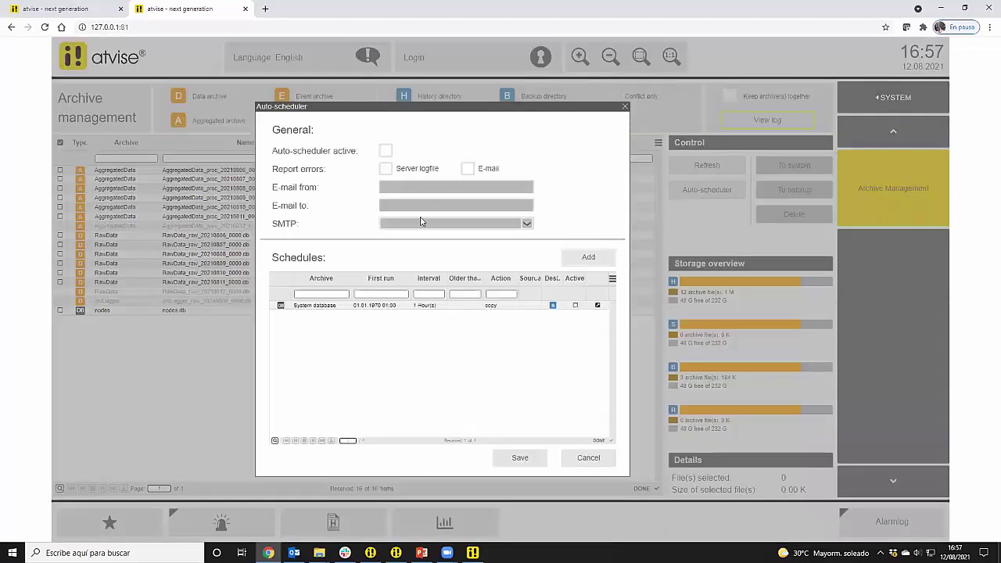
{"action": "left_click", "coordinate": [591, 264]}
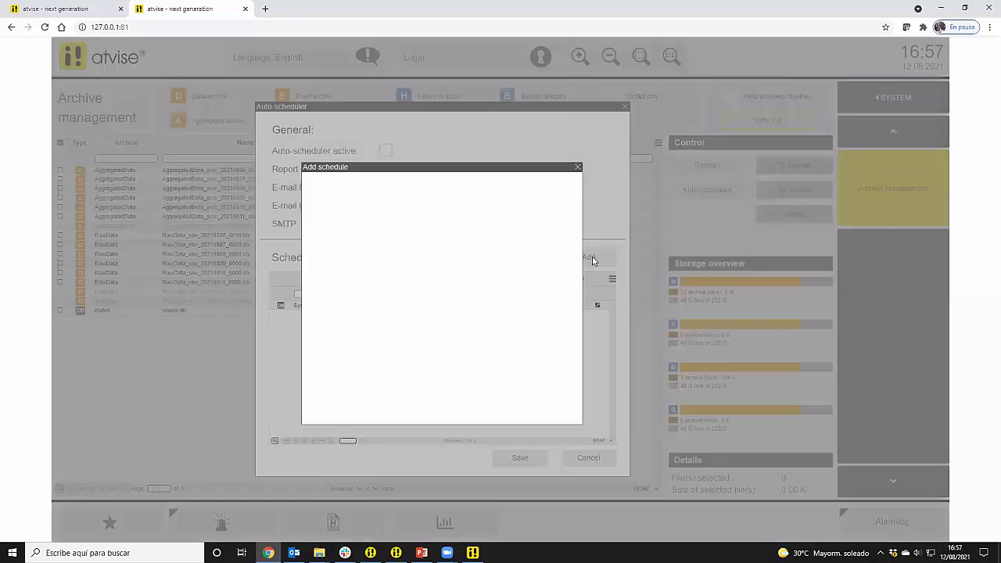
{"action": "left_click", "coordinate": [458, 279]}
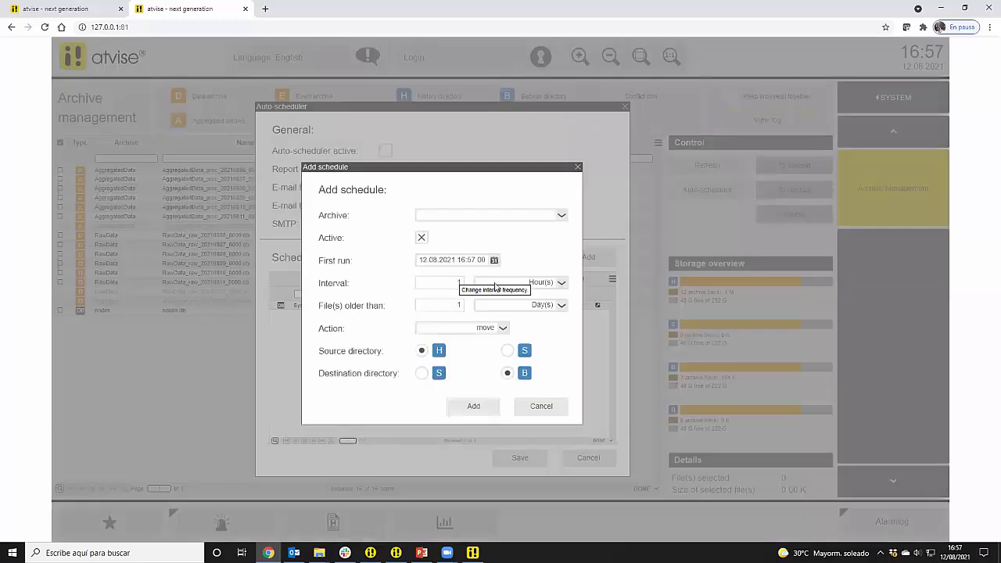
{"action": "left_click", "coordinate": [561, 283]}
{"action": "left_click", "coordinate": [516, 316]}
{"action": "left_click", "coordinate": [561, 216]}
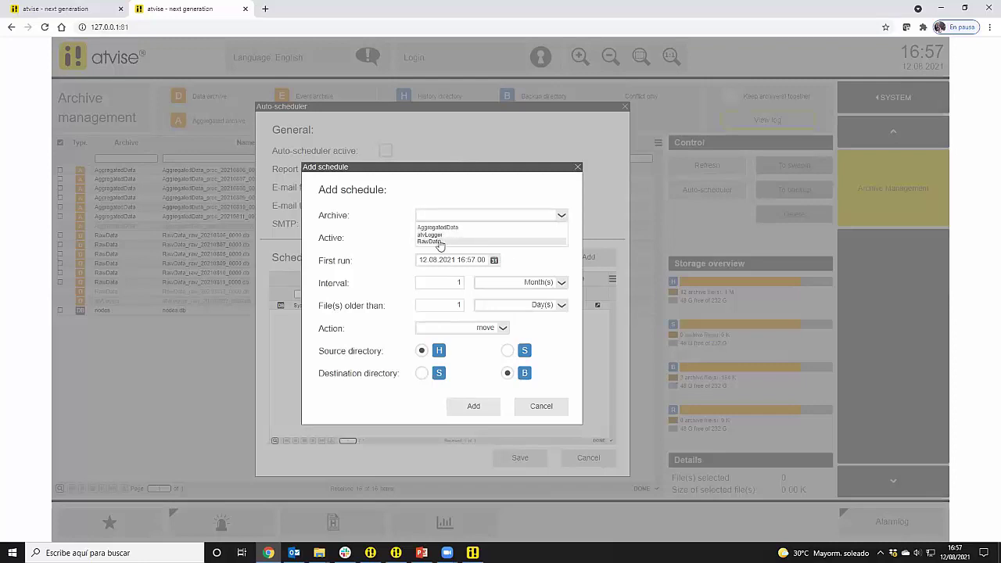
{"action": "left_click", "coordinate": [440, 239]}
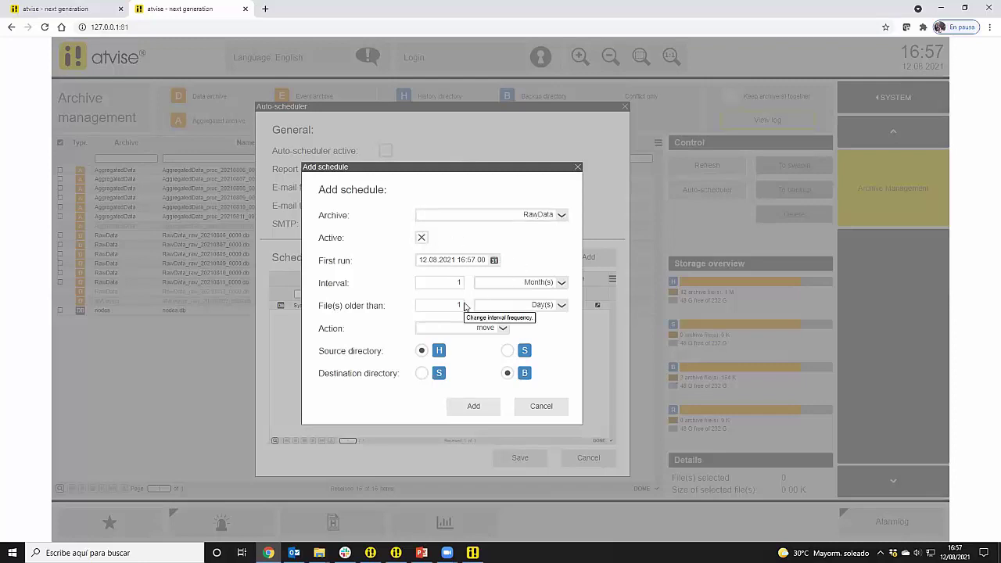
Apply the schedule to files older than 1 year, add it, and save the auto-scheduler settings.
{"action": "left_click", "coordinate": [561, 306]}
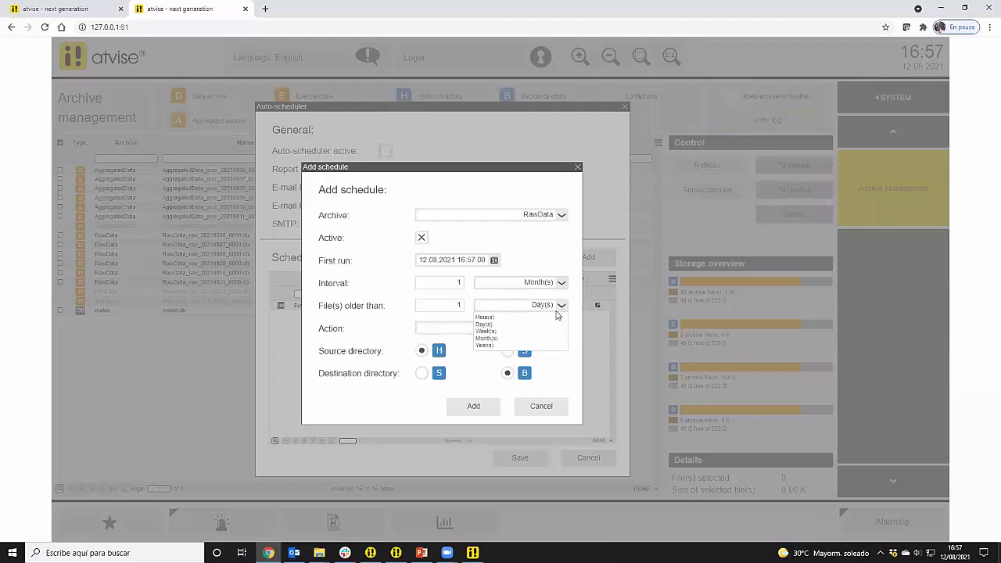
{"action": "left_click", "coordinate": [505, 346]}
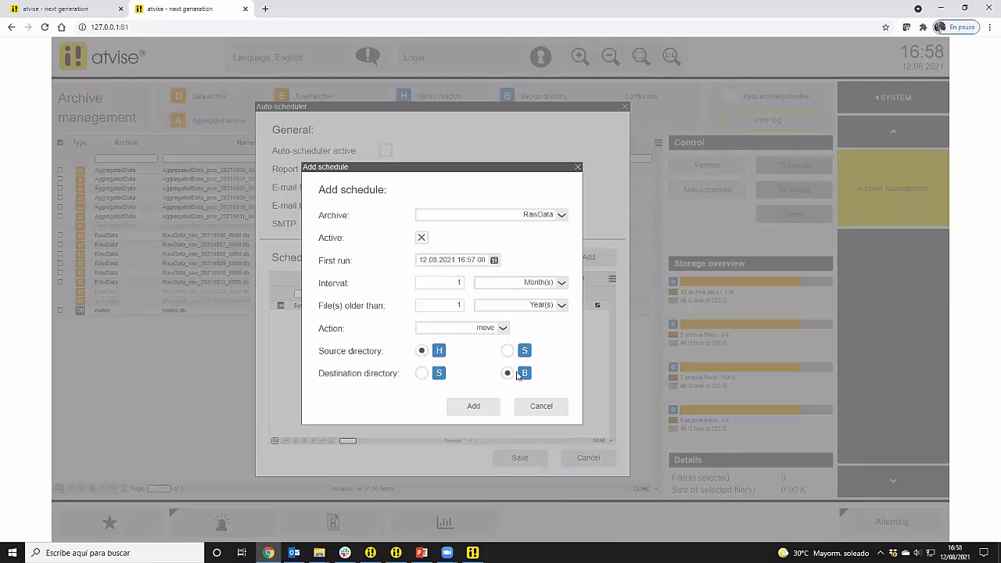
{"action": "left_click", "coordinate": [487, 405]}
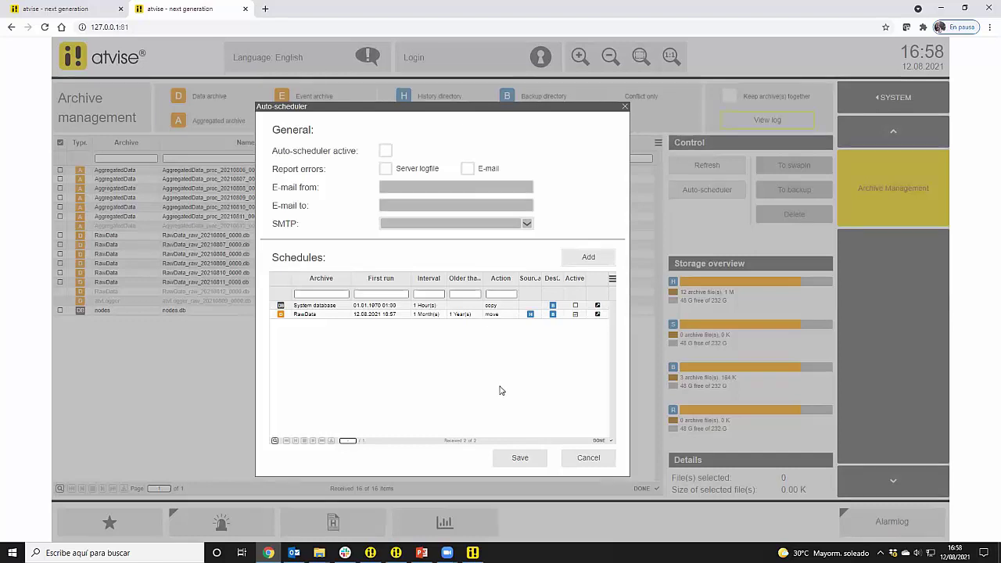
{"action": "left_click", "coordinate": [534, 460]}
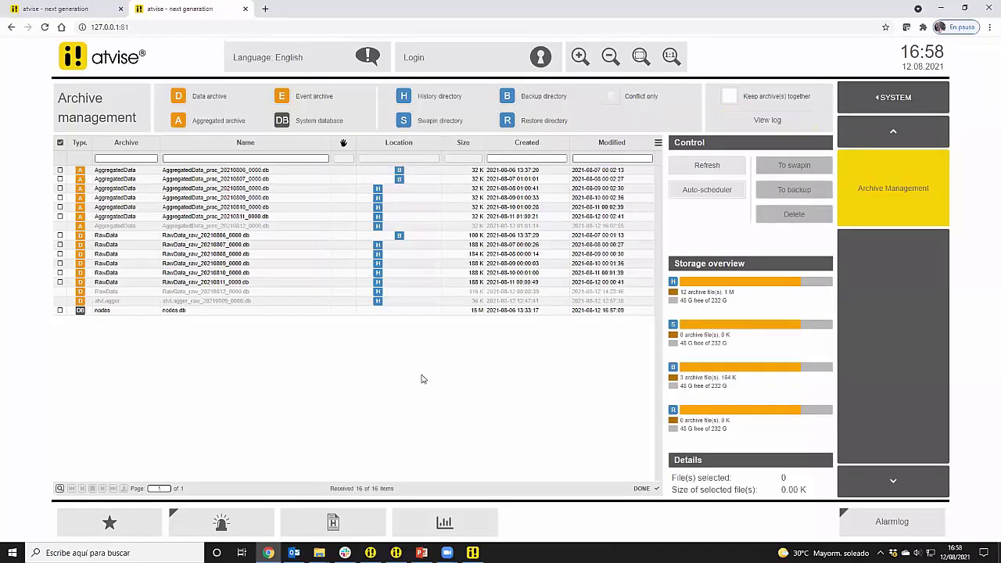
View the trend display of the historized values and open highcharts.com/demo in a new browser tab.
{"action": "left_click", "coordinate": [448, 528]}
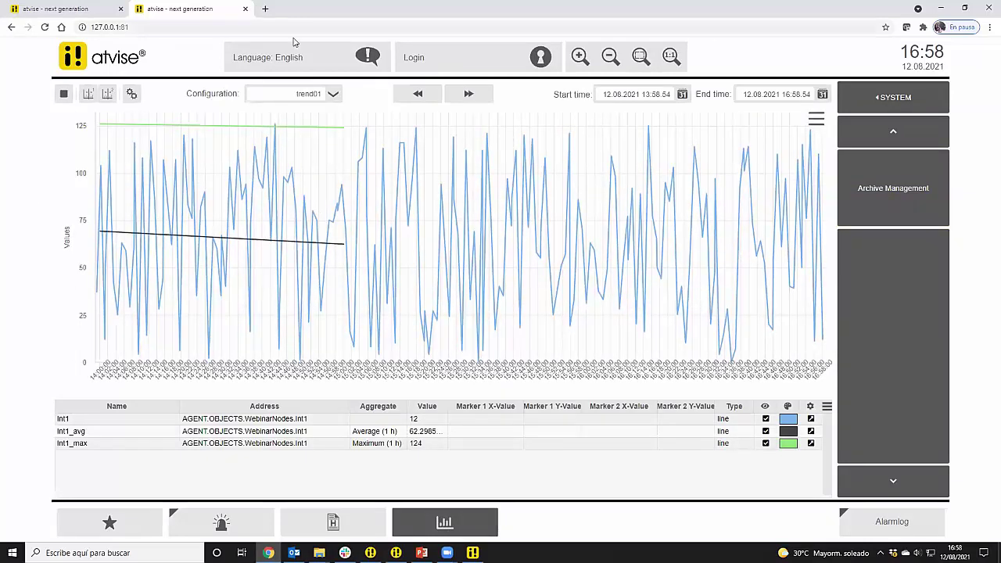
{"action": "left_click", "coordinate": [264, 10]}
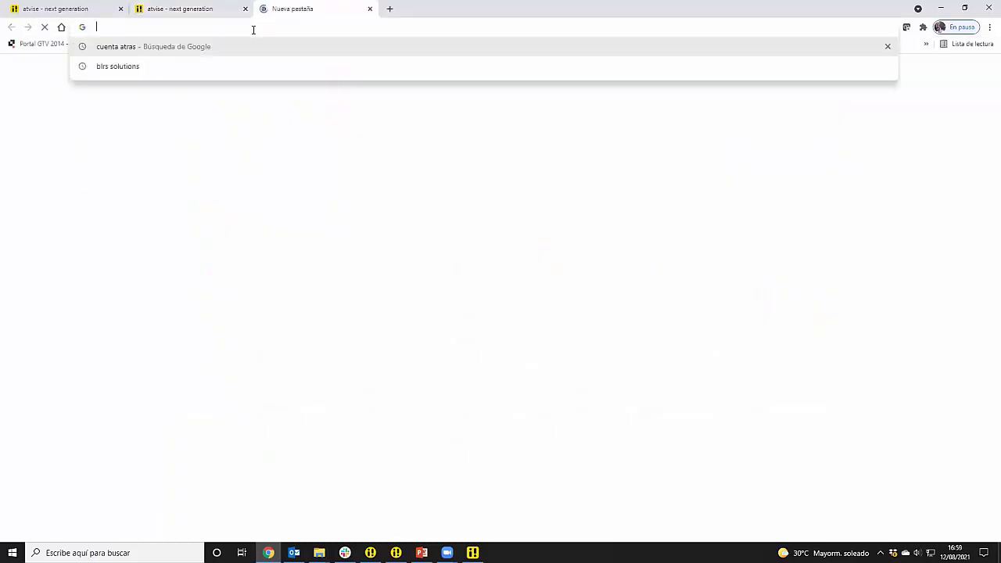
{"action": "type", "text": "high"}
{"action": "key", "text": "Return"}
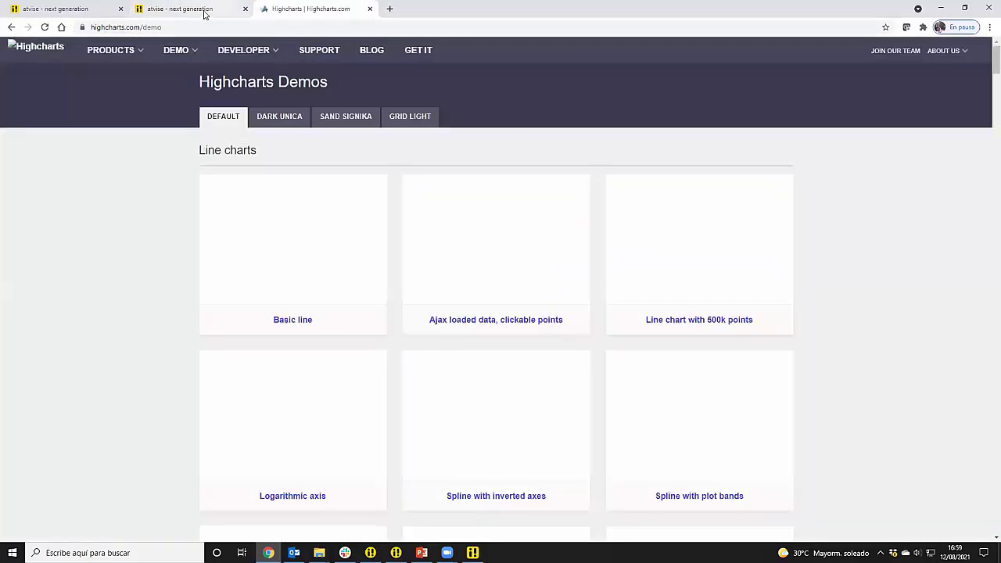
Return to the atvise visualization, open the history list, and filter its entries from 11.08.2021 16:58:12 onward.
{"action": "left_click", "coordinate": [202, 9]}
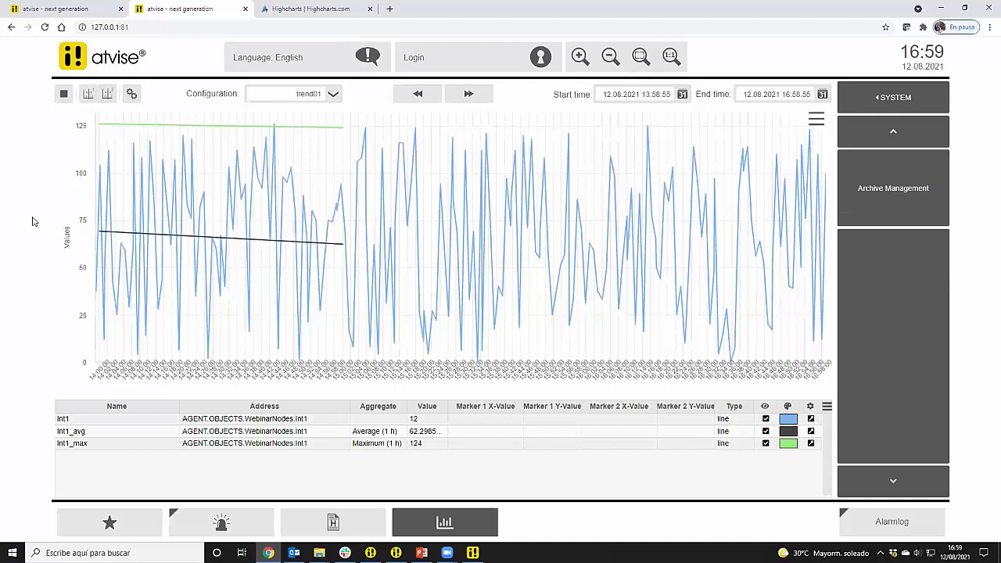
{"action": "left_click", "coordinate": [337, 521]}
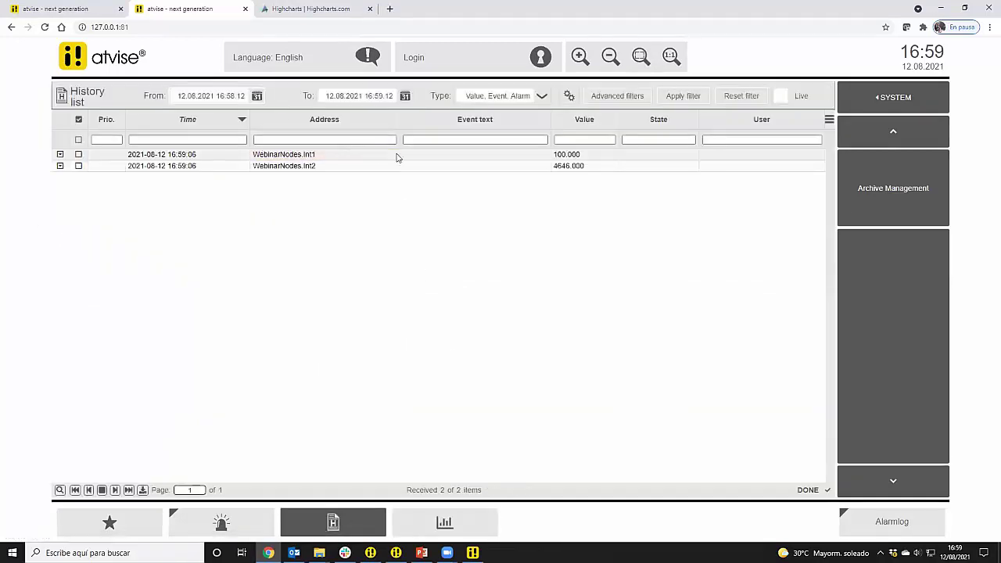
{"action": "left_click", "coordinate": [258, 96]}
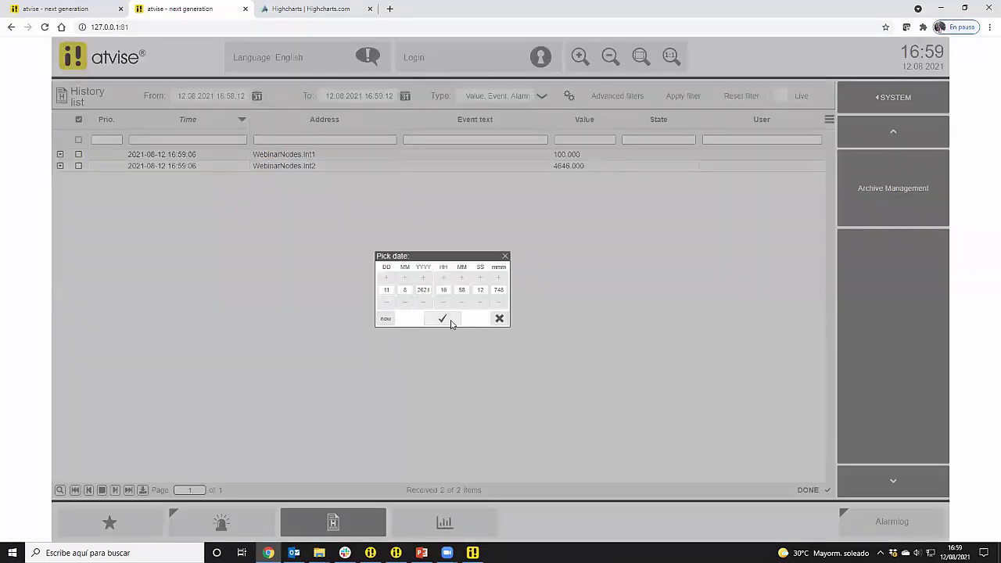
{"action": "left_click", "coordinate": [443, 320]}
{"action": "left_click", "coordinate": [682, 96]}
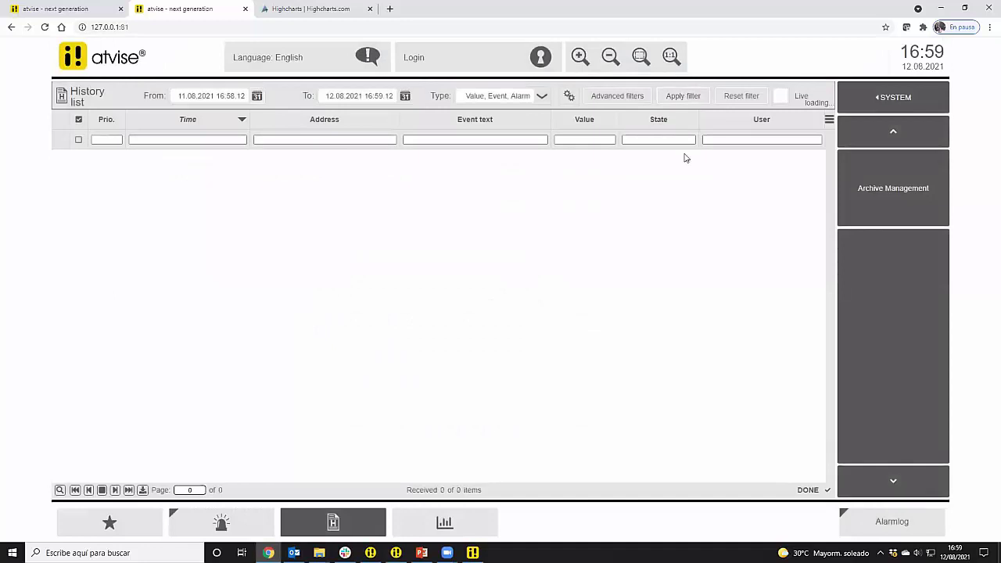
{"action": "scroll", "coordinate": [436, 280], "scroll_direction": "down", "scroll_amount": 5}
{"action": "scroll", "coordinate": [432, 280], "scroll_direction": "up", "scroll_amount": 5}
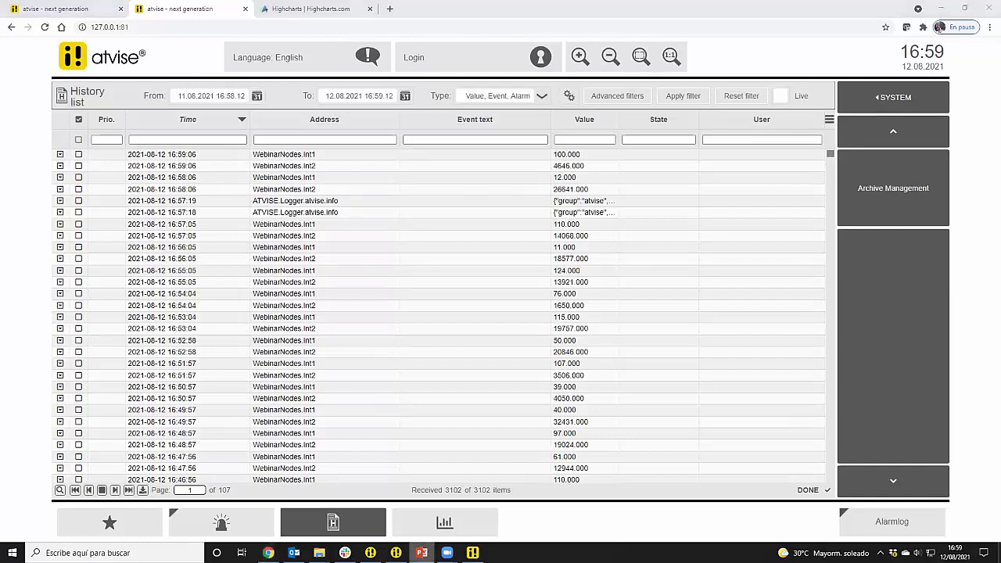
Switch to the PowerPoint presentation, run the slide show, and advance to the "Mensaje de Bachmann Visutec" slide.
{"action": "left_click", "coordinate": [422, 552]}
{"action": "left_click", "coordinate": [883, 538]}
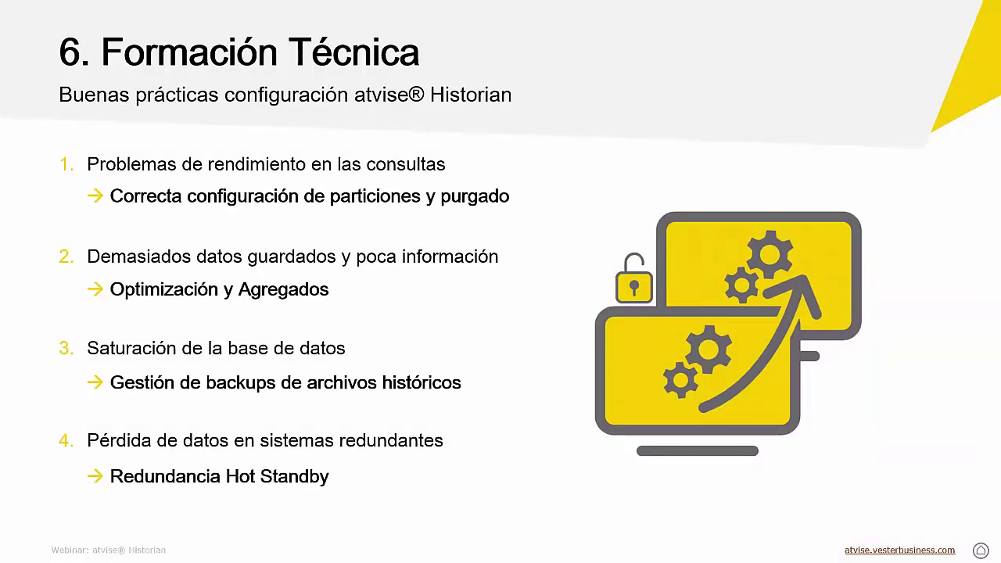
{"action": "key", "text": "Right"}
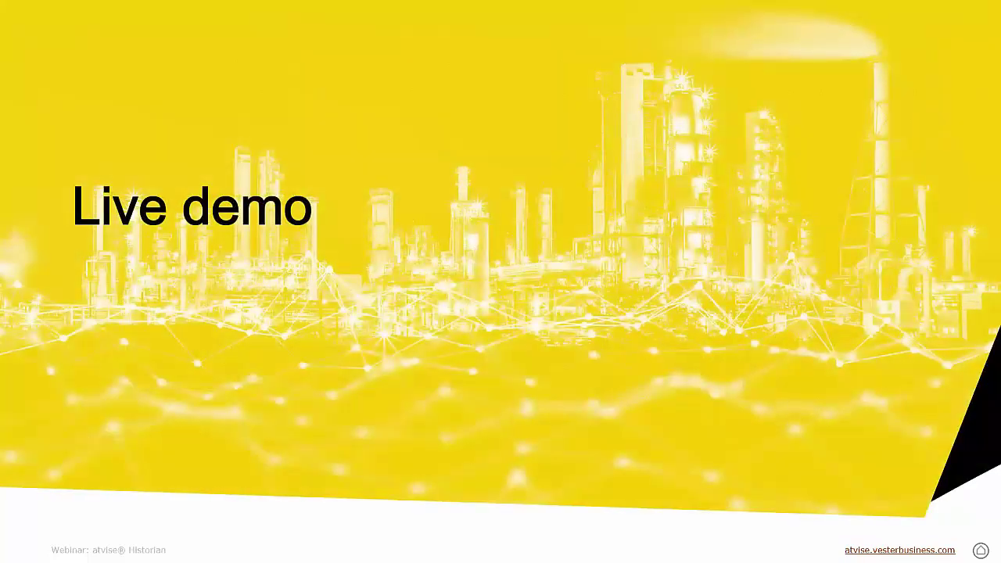
{"action": "key", "text": "Right"}
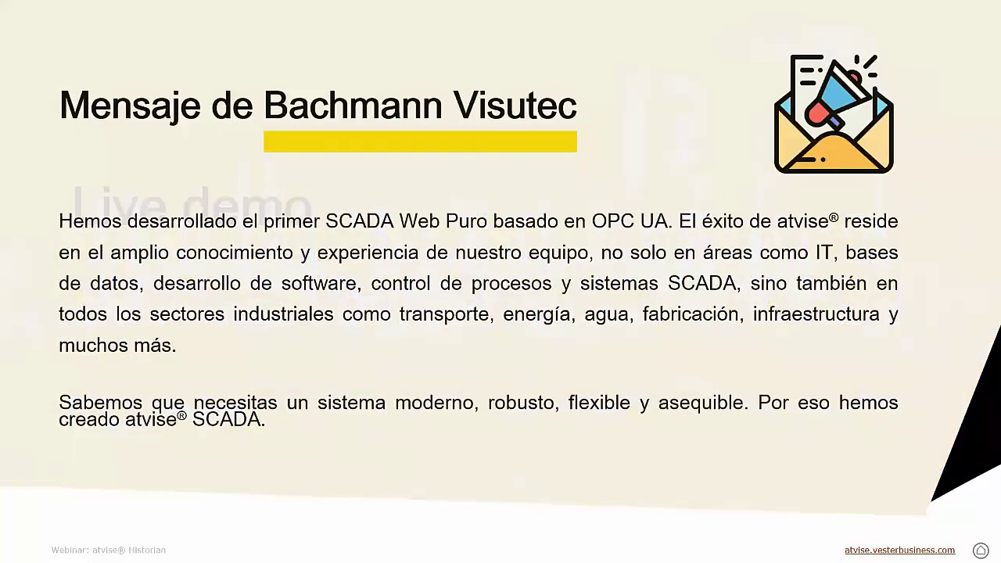